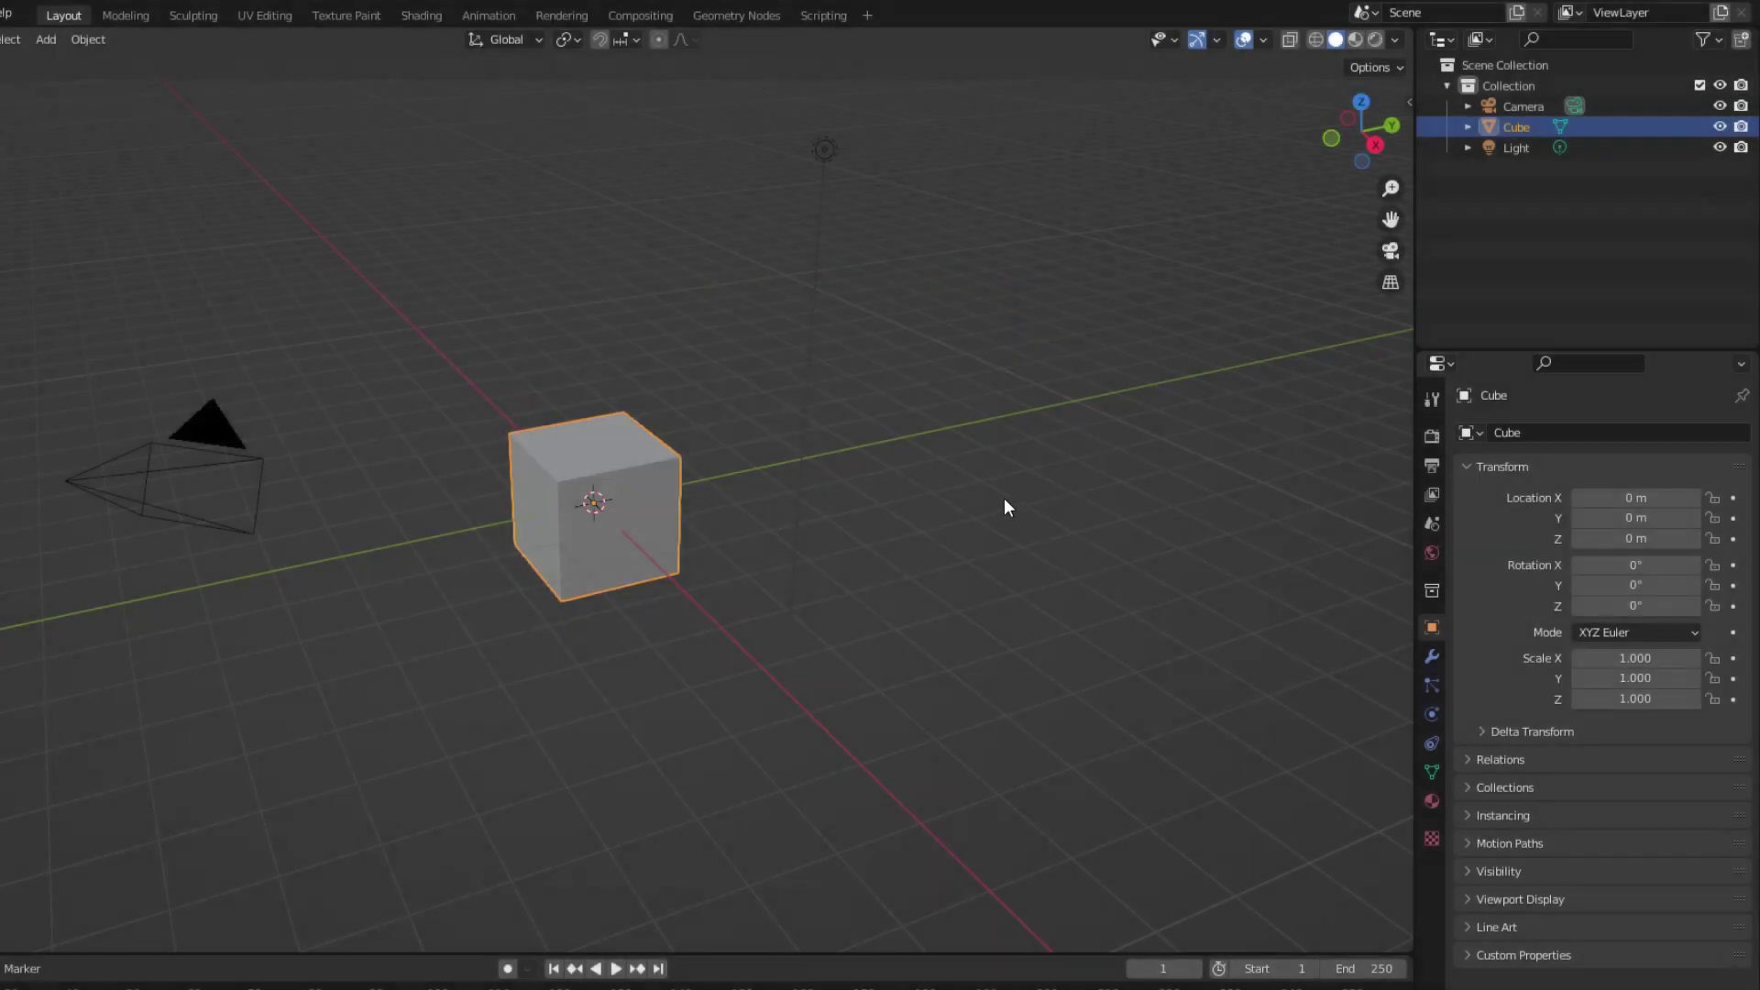
Delete the default cube and add a mesh circle at the world origin
{"action": "middle_click_drag", "start_coordinate": [1004, 498], "coordinate": [937, 640]}
{"action": "key", "text": "Delete"}
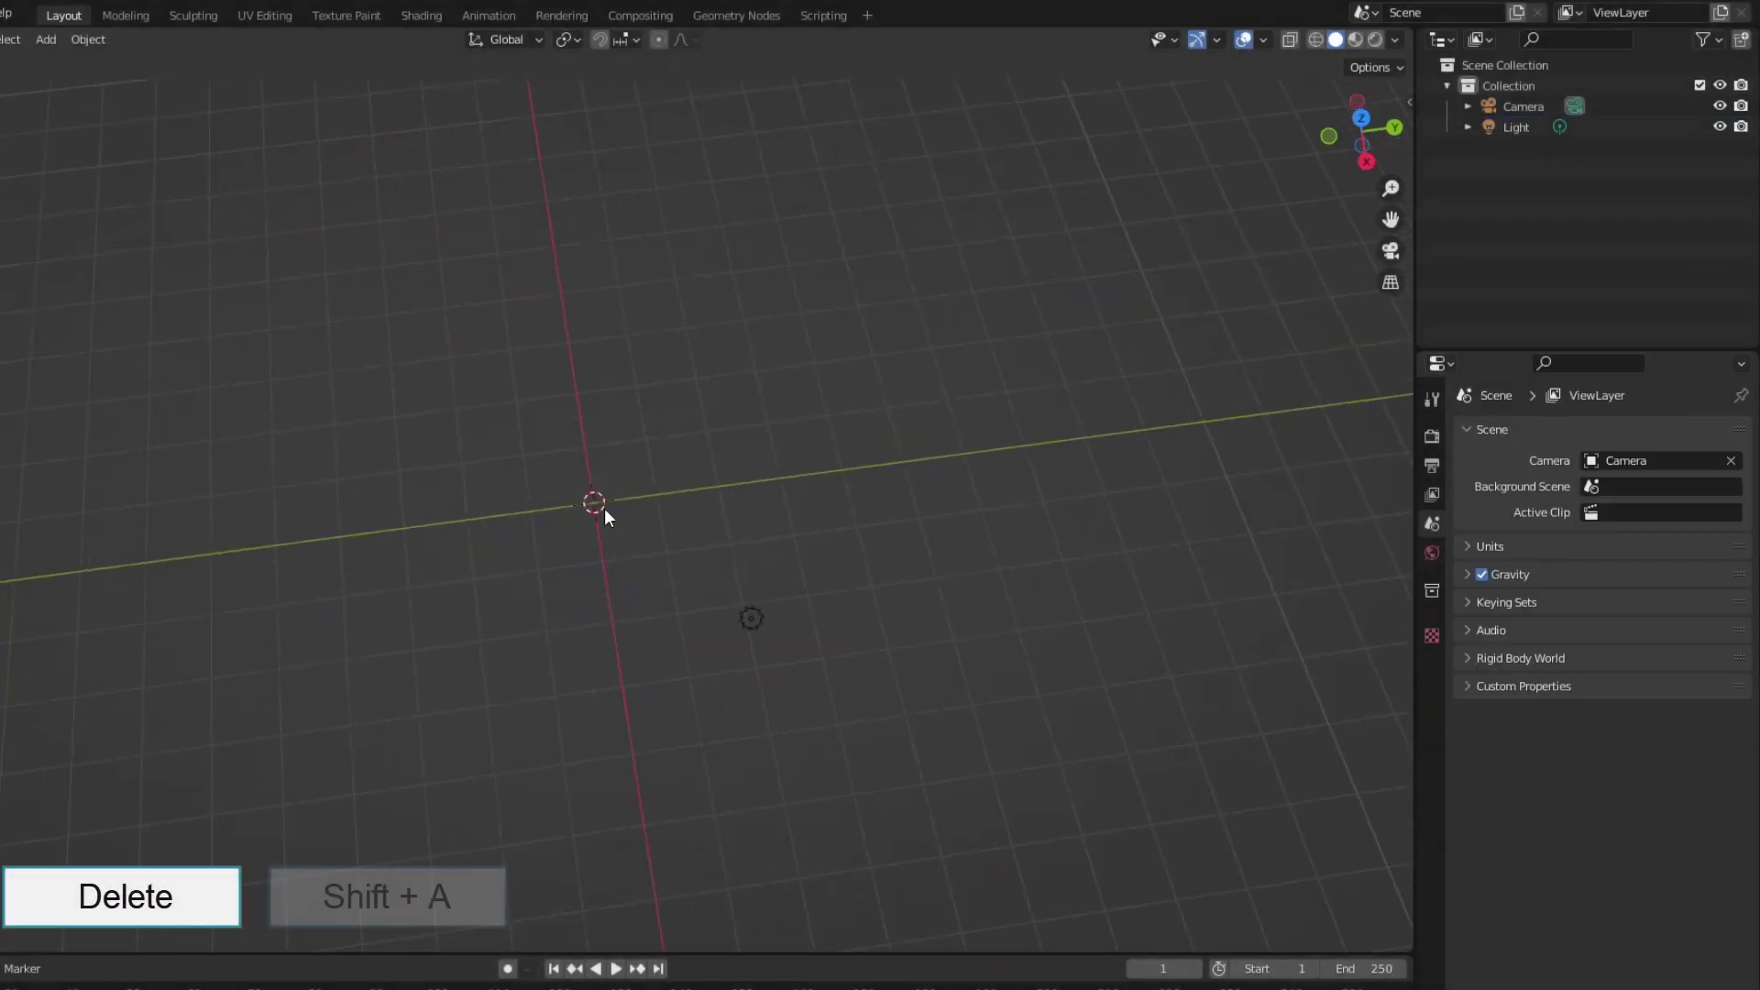
{"action": "key", "text": "shift+a"}
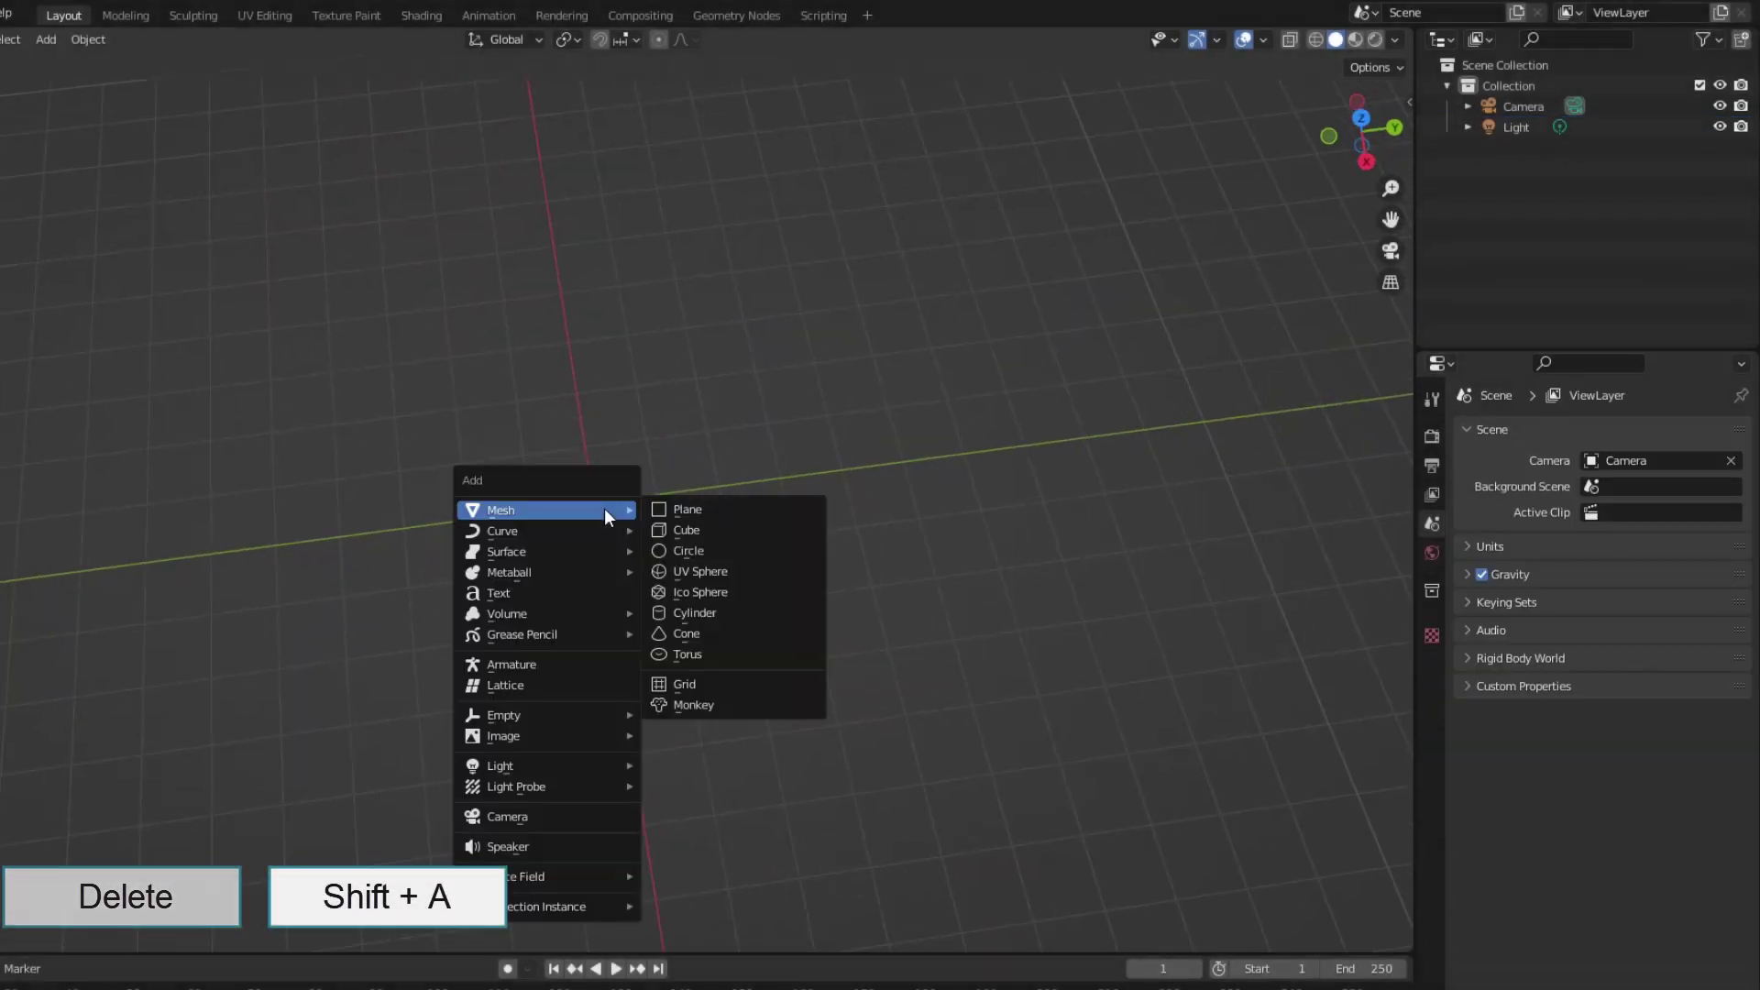
{"action": "left_click", "coordinate": [686, 549]}
Delete the vertices of the circle's half on the positive Y side, leaving an open semicircle
{"action": "key", "text": "Tab"}
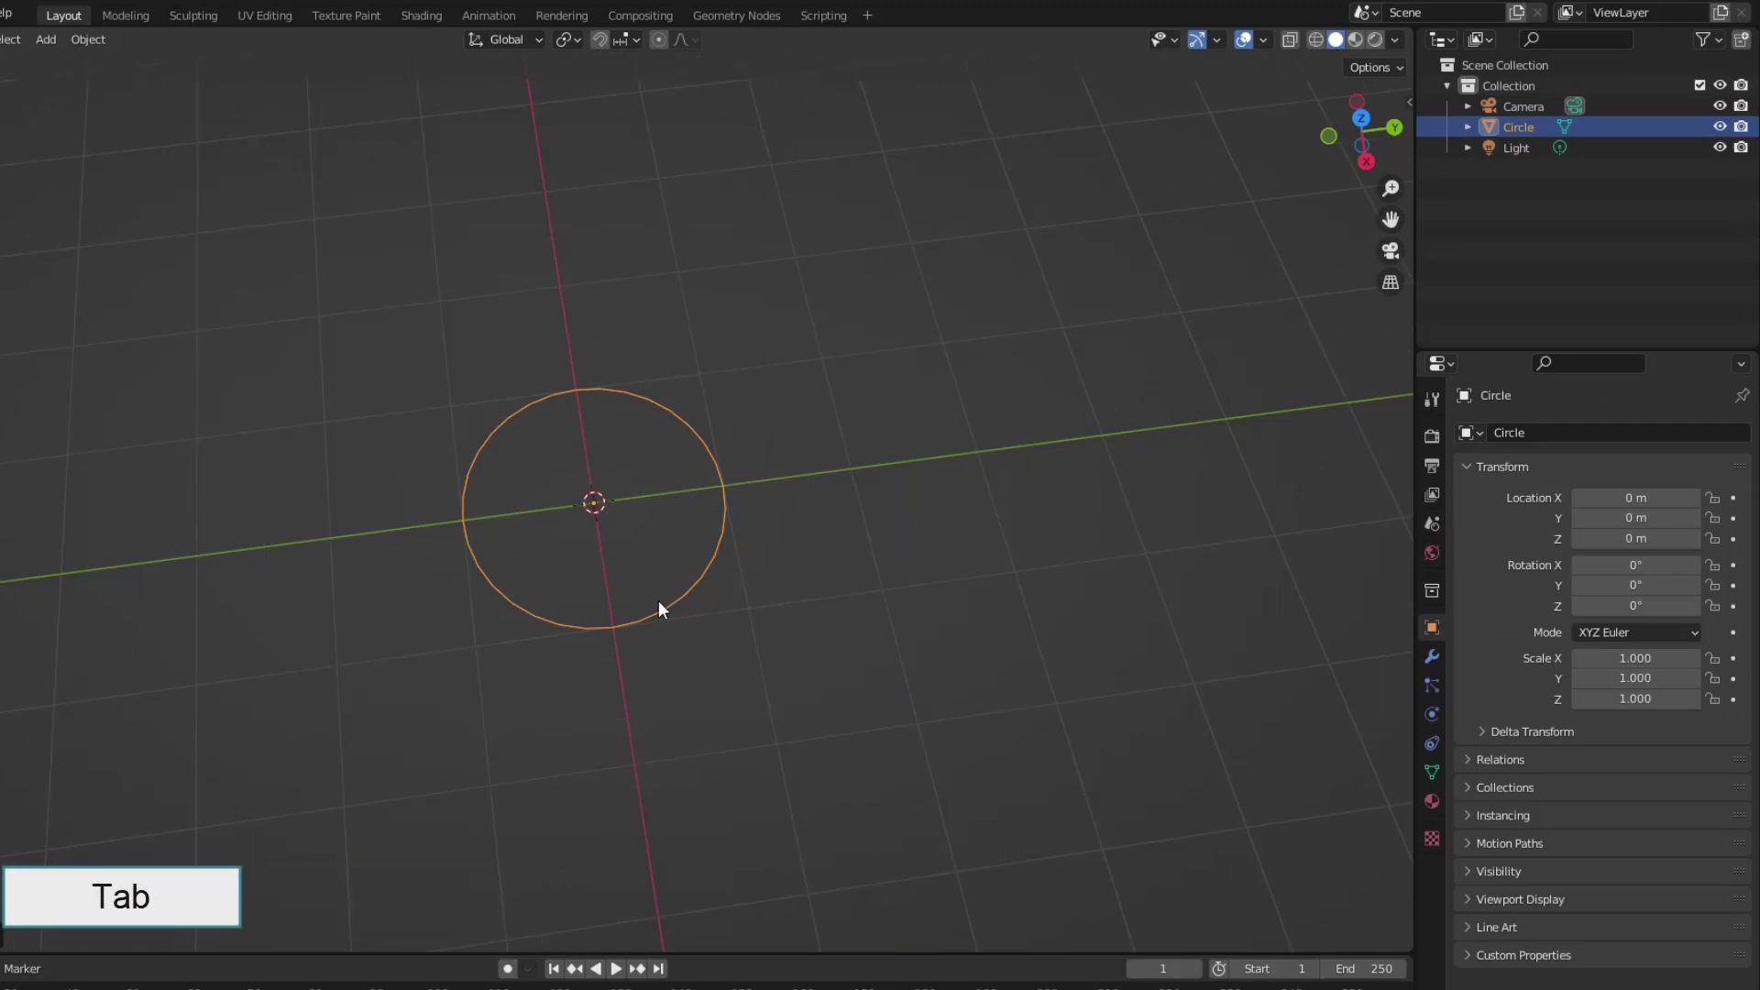
{"action": "left_click_drag", "start_coordinate": [591, 367], "coordinate": [787, 614]}
{"action": "key", "text": "Delete"}
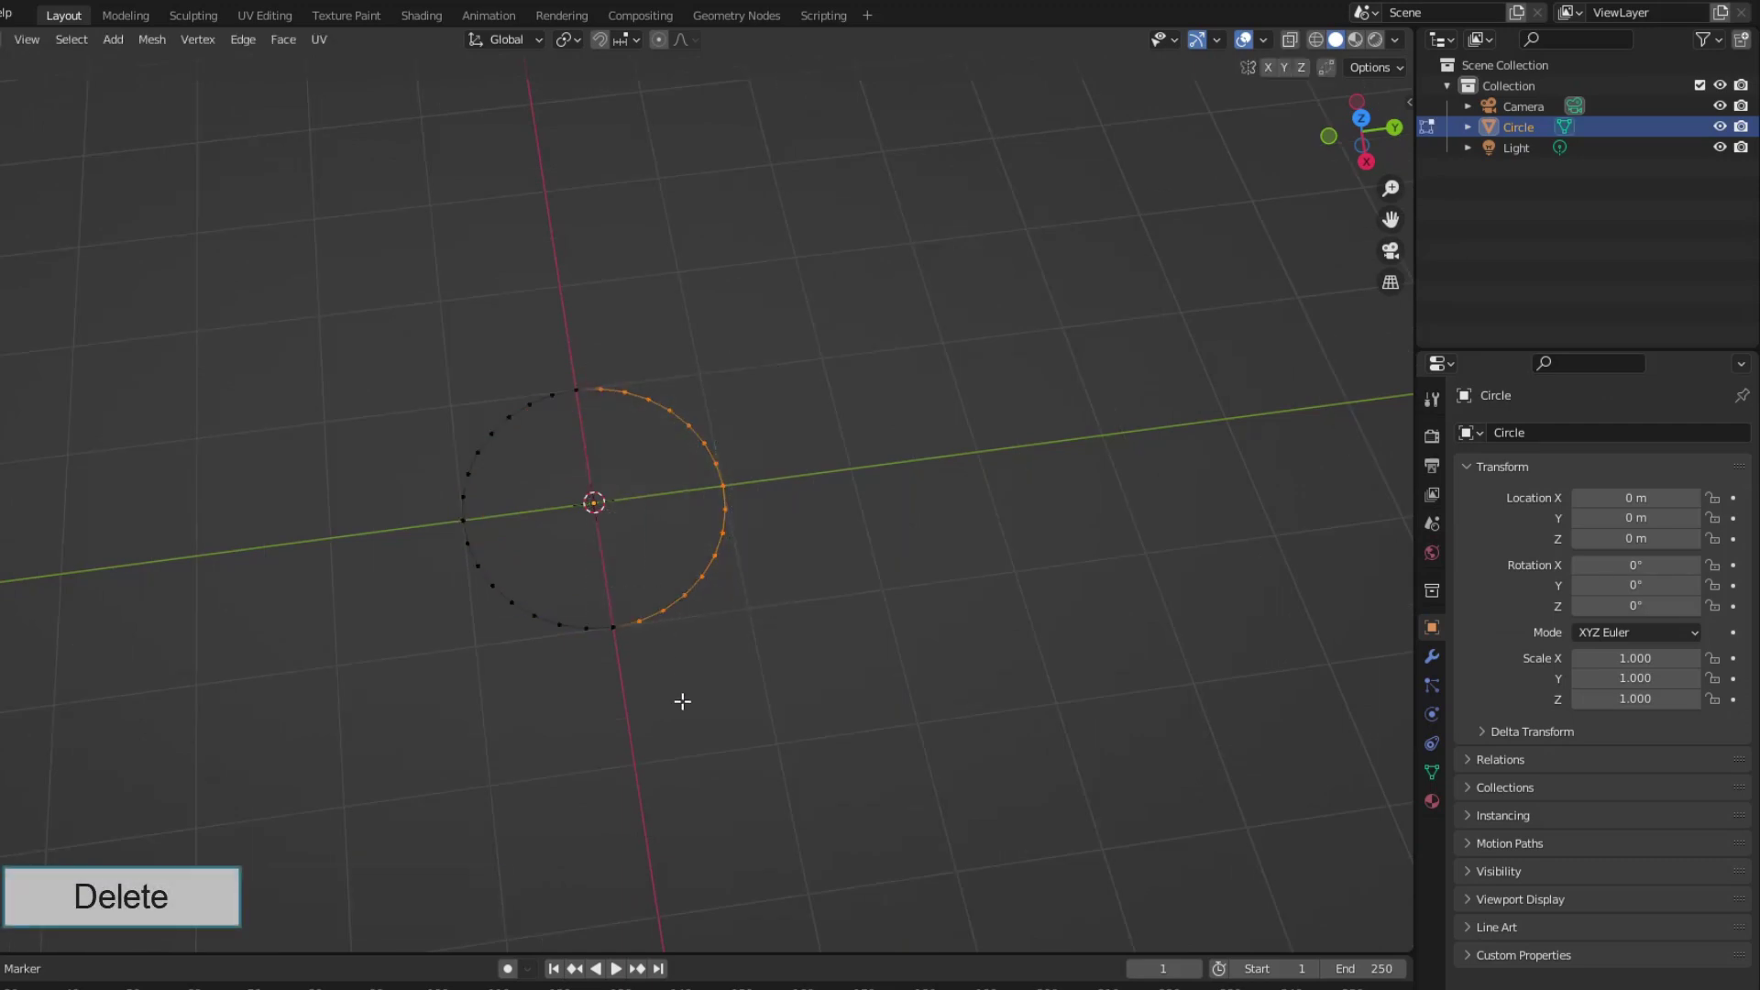
{"action": "key", "text": "Delete"}
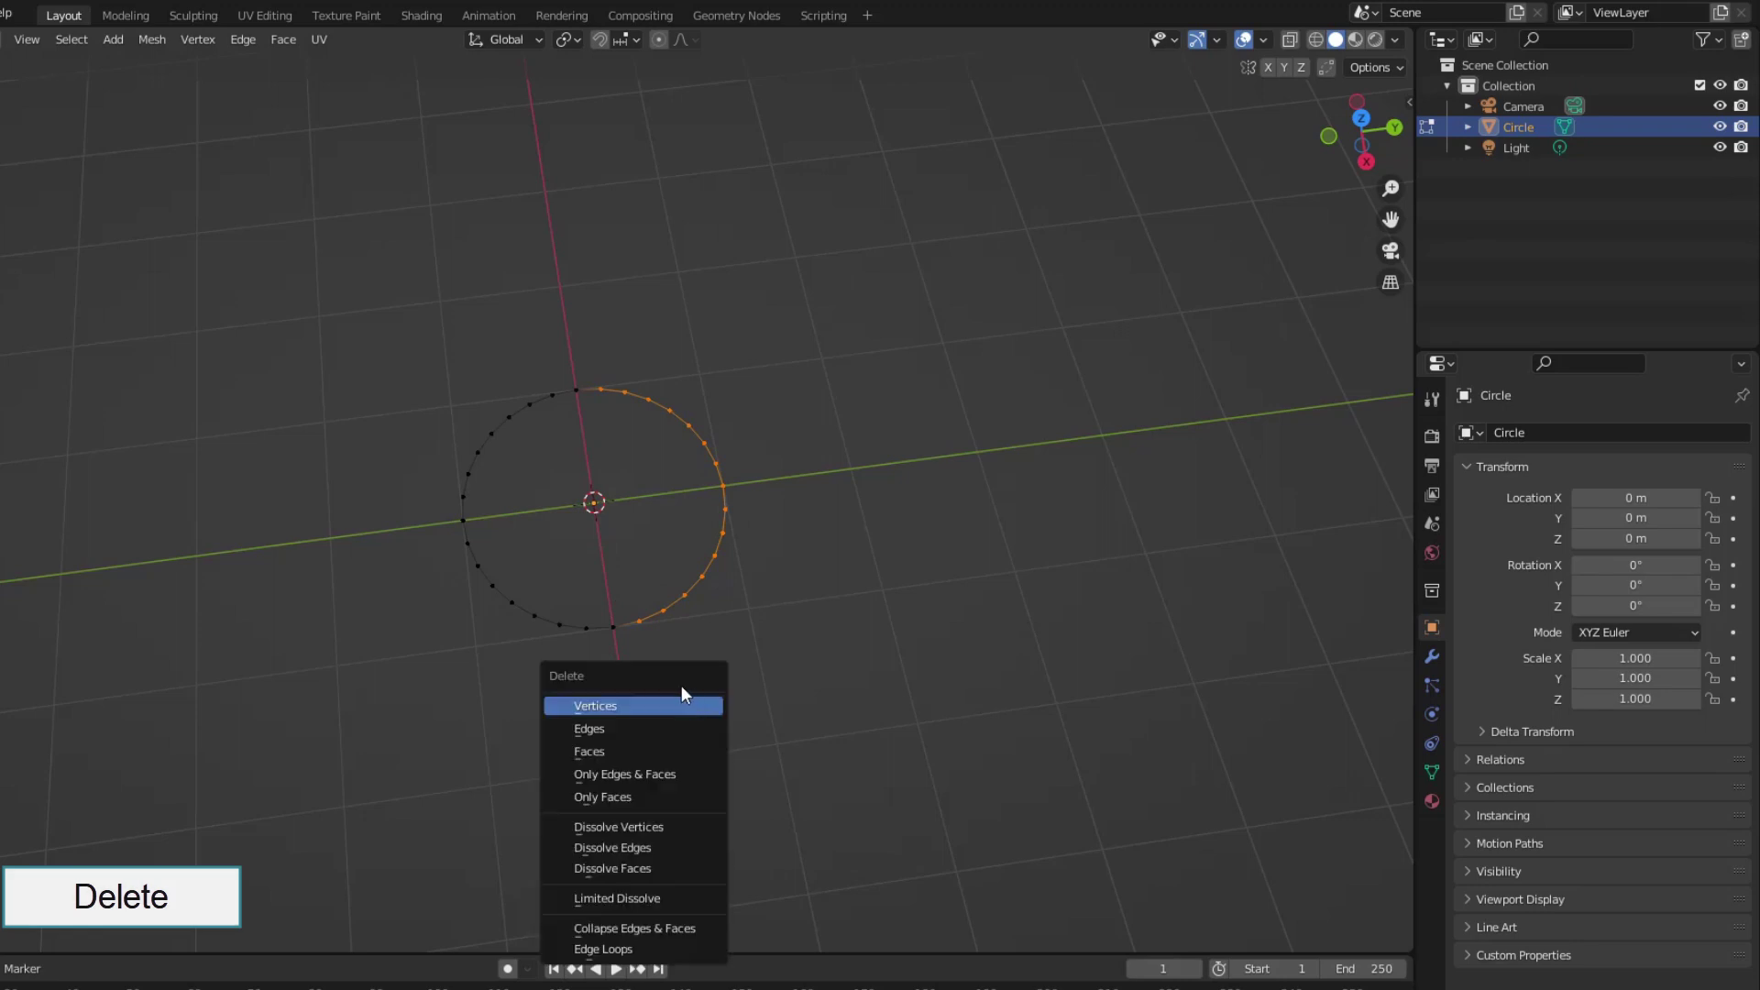
{"action": "left_click", "coordinate": [636, 705]}
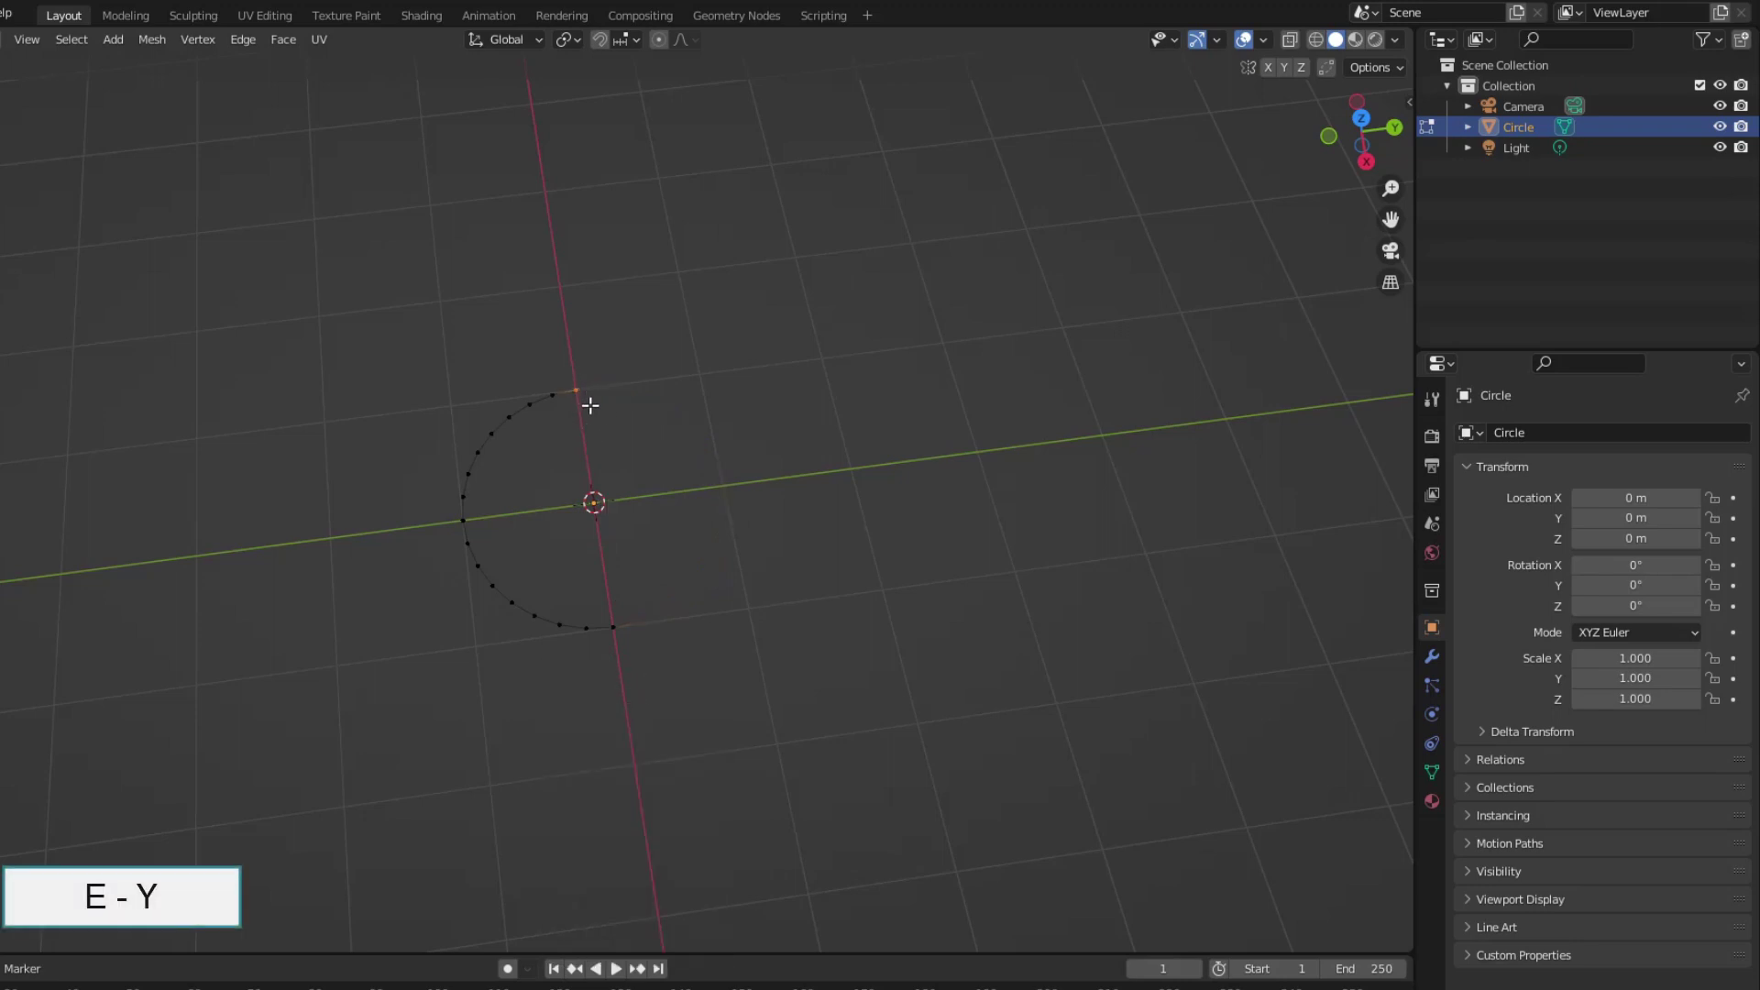
Extrude both open ends of the semicircle along Y, one into a short segment and the other into a long straight one
{"action": "key", "text": "e"}
{"action": "key", "text": "y"}
{"action": "key", "text": "y"}
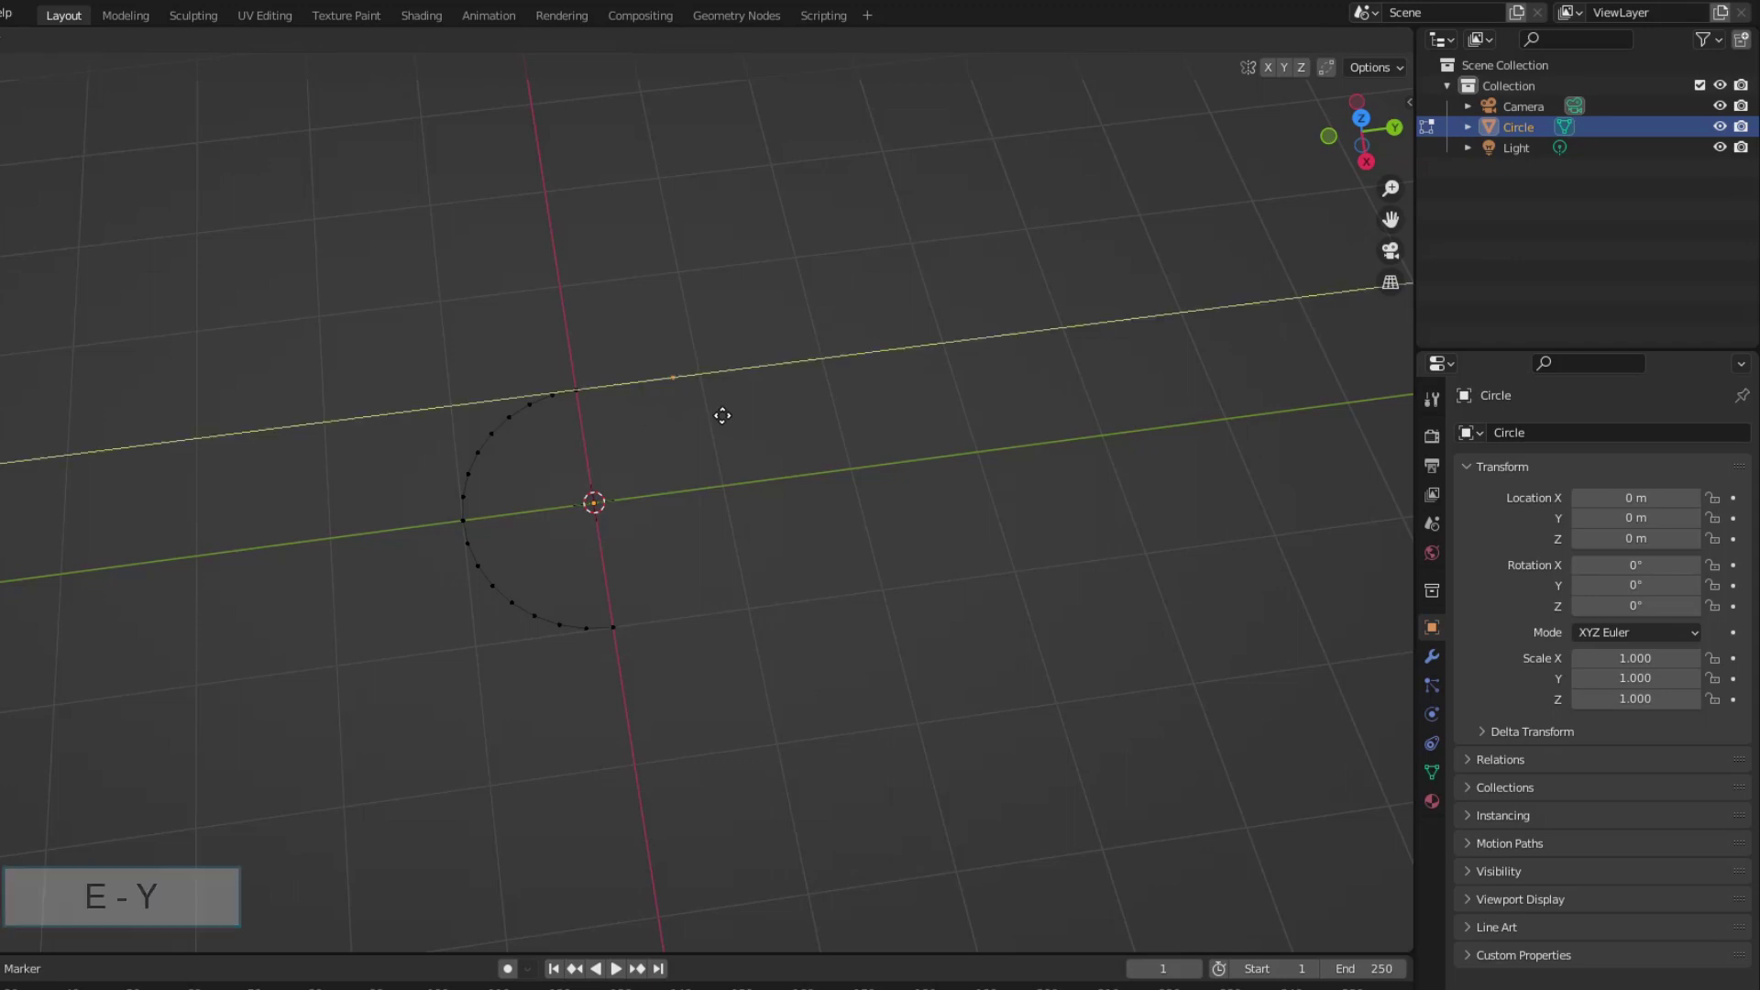
{"action": "left_click", "coordinate": [712, 421]}
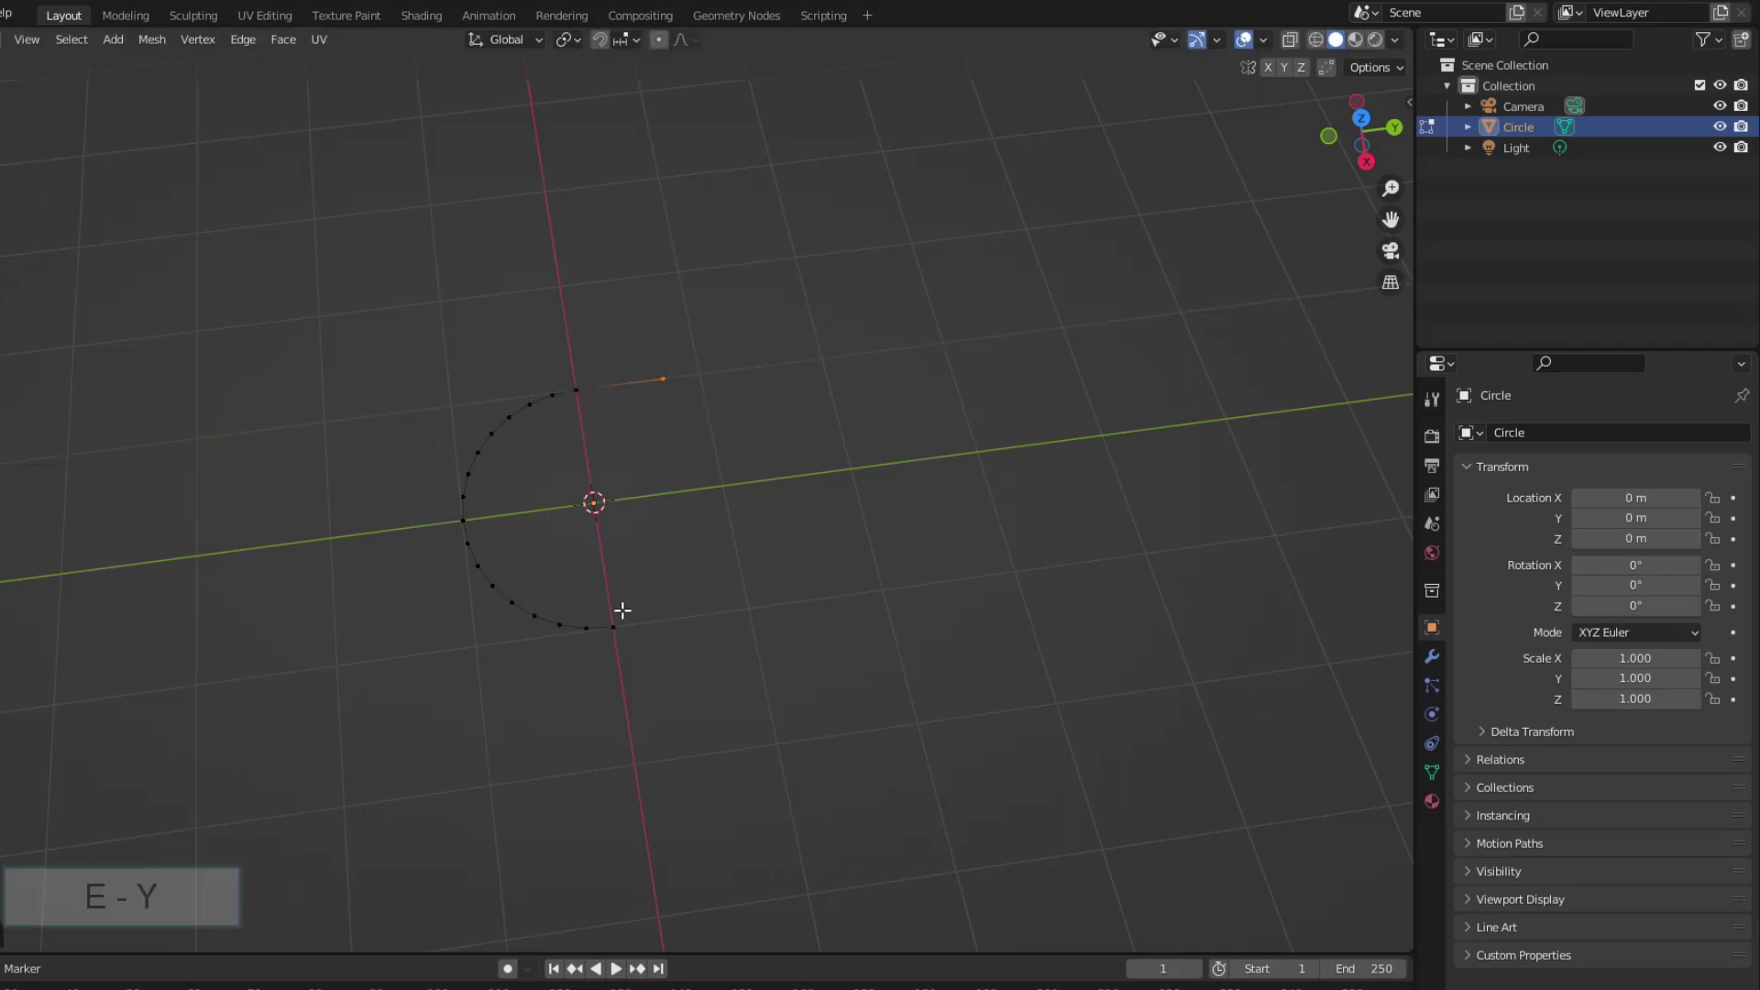
{"action": "key", "text": "e"}
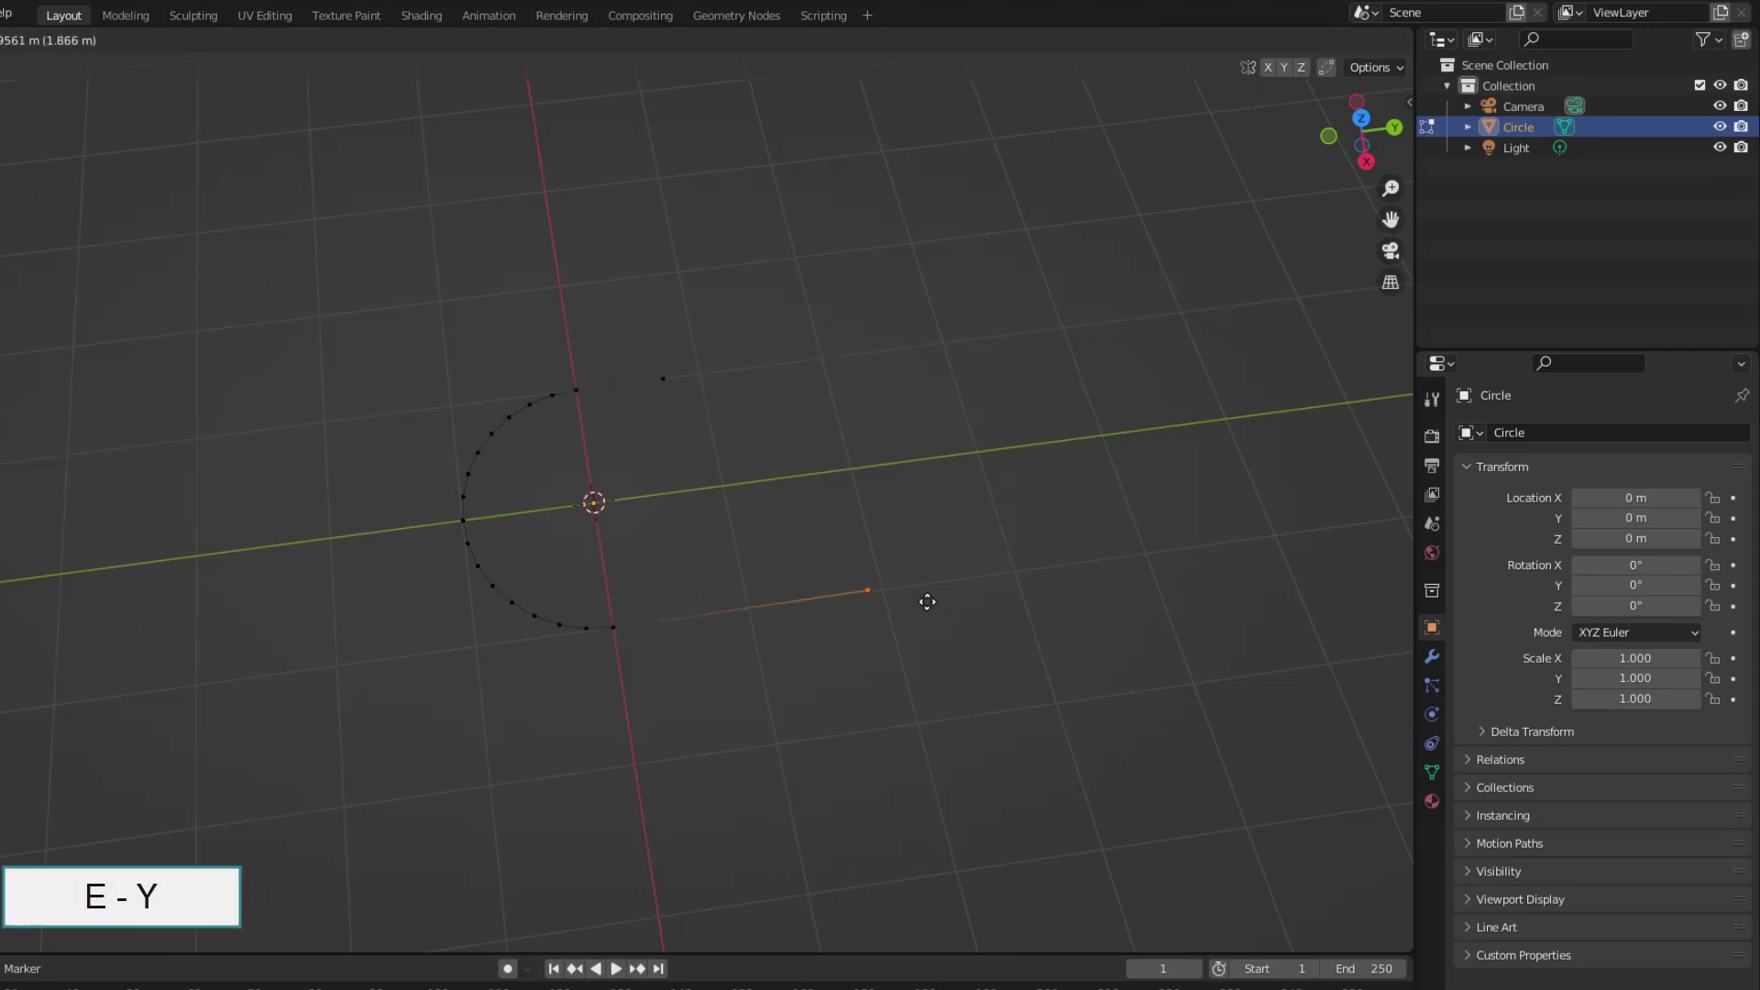
{"action": "key", "text": "y"}
{"action": "left_click", "coordinate": [1172, 600]}
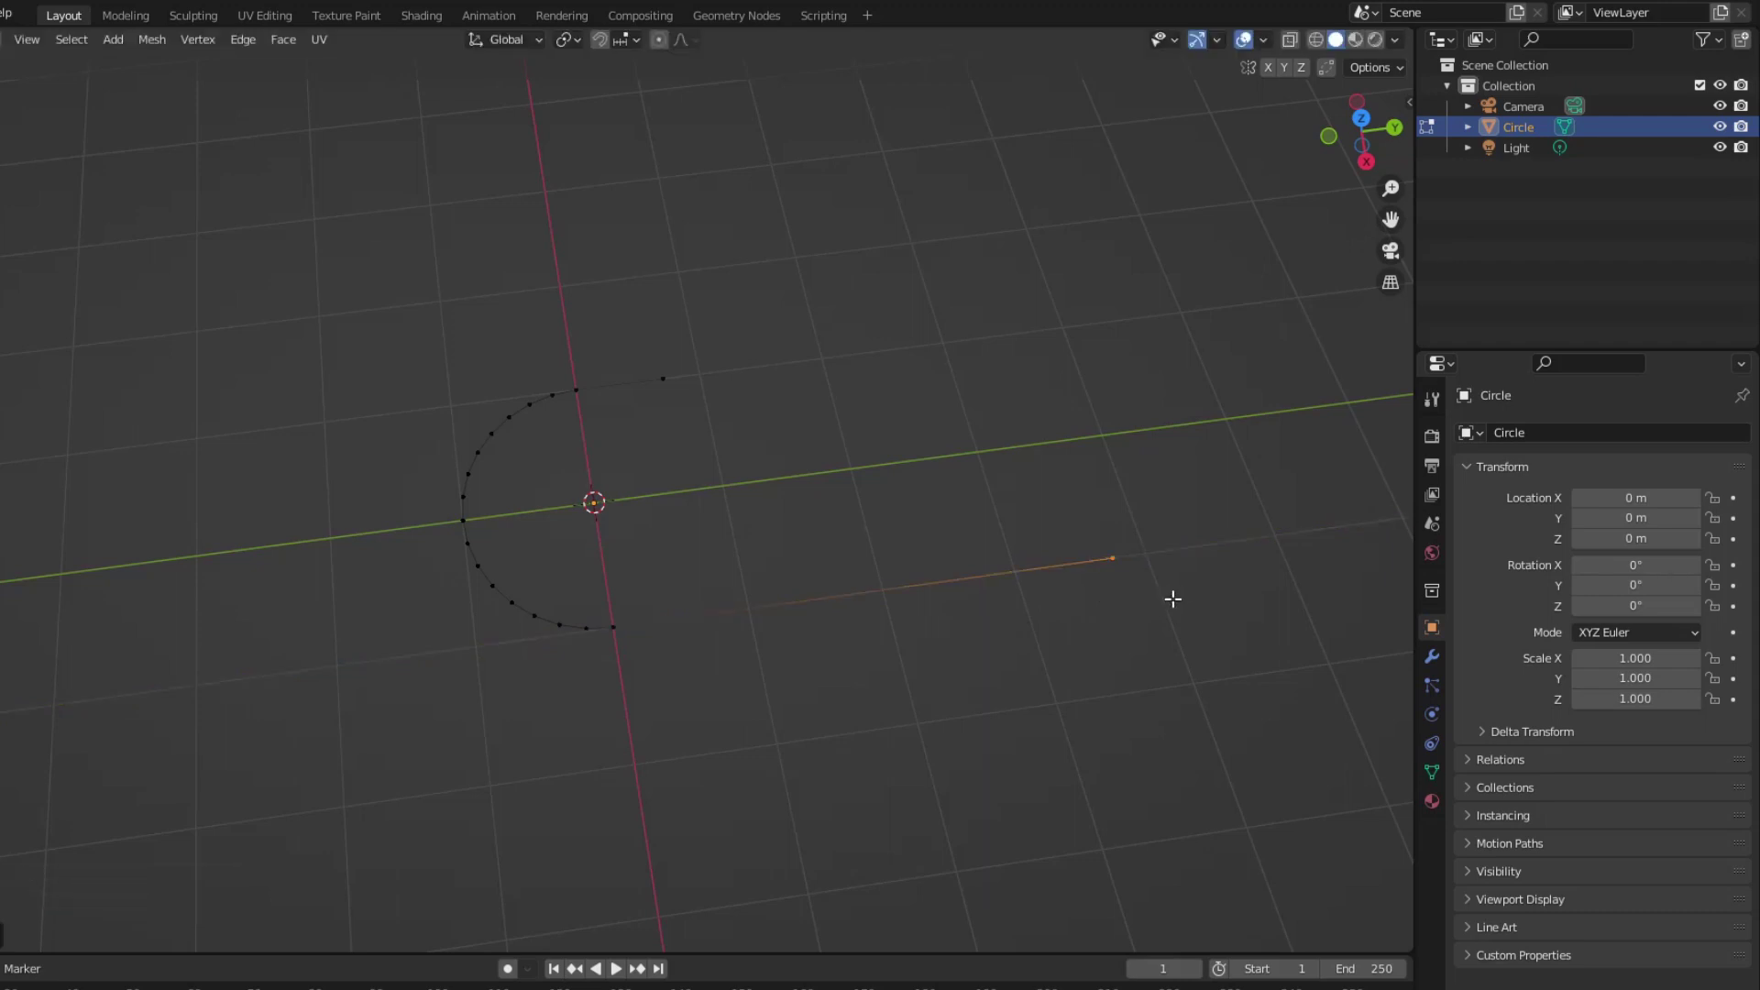
Subdivide the short straight segment with one loop cut and the long one with 11, and return to Object Mode
{"action": "key", "text": "ctrl+r"}
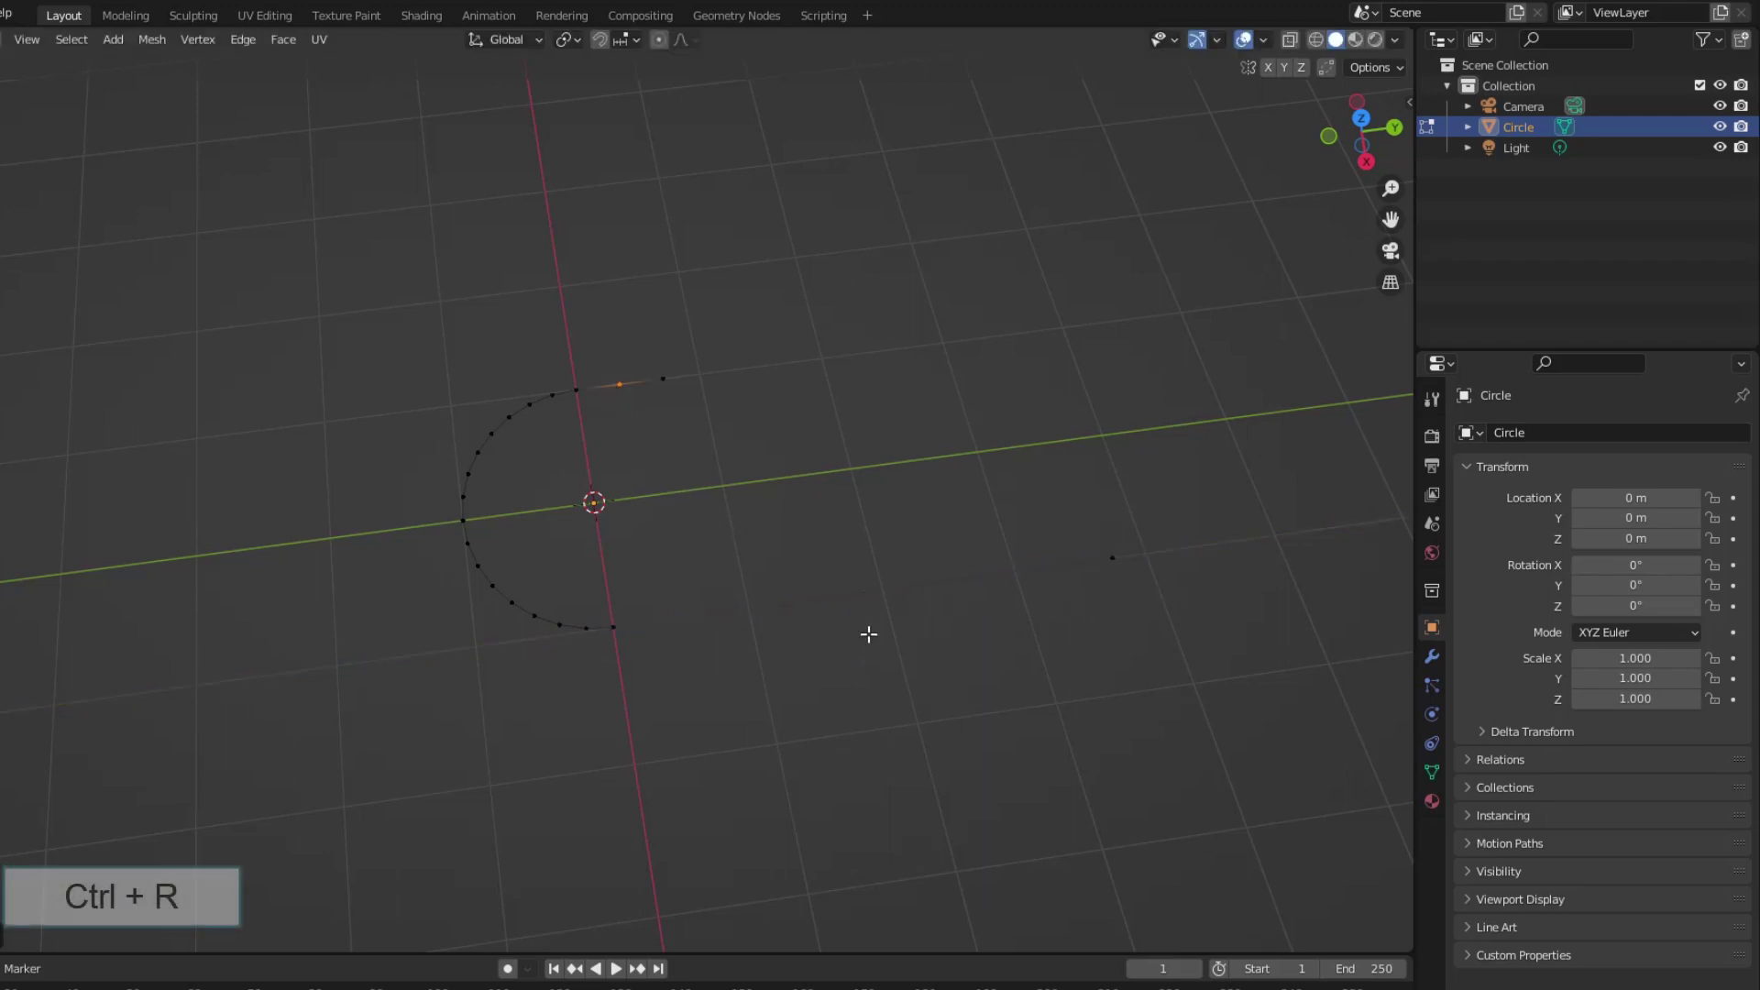
{"action": "key", "text": "ctrl+r"}
{"action": "scroll", "coordinate": [871, 611], "scroll_direction": "up", "scroll_amount": 2}
{"action": "scroll", "coordinate": [871, 611], "scroll_direction": "up", "scroll_amount": 3}
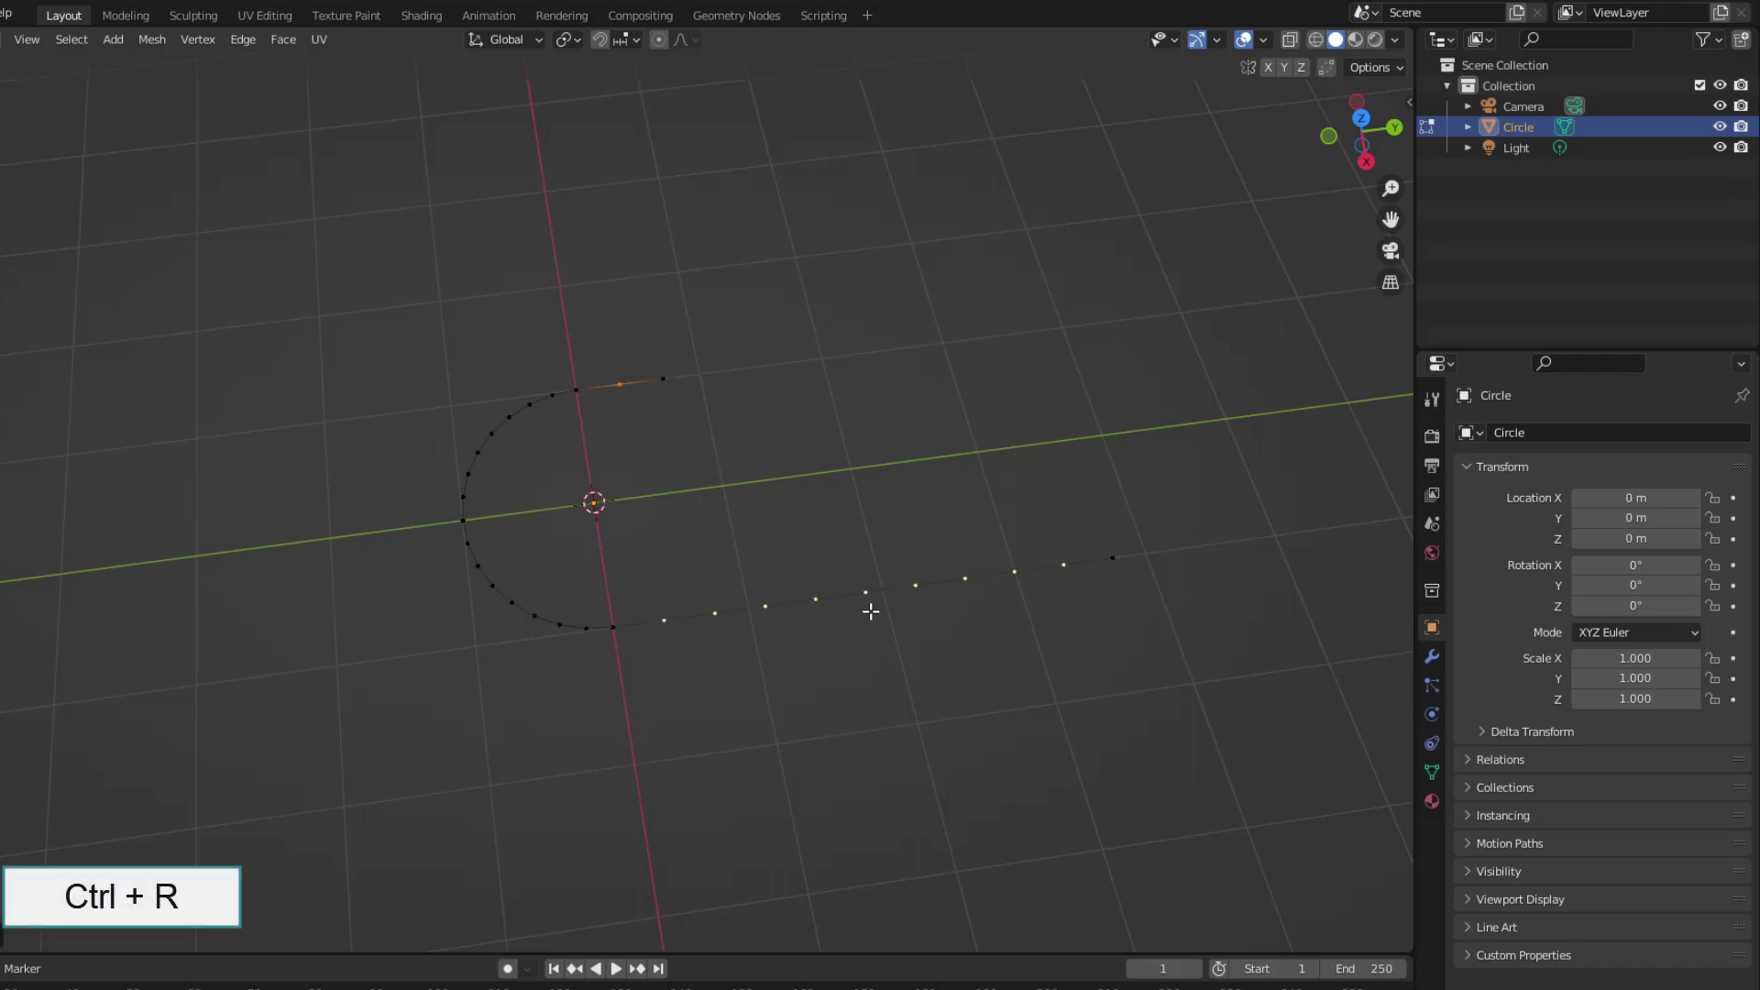
{"action": "scroll", "coordinate": [871, 611], "scroll_direction": "up", "scroll_amount": 2}
{"action": "left_click", "coordinate": [871, 611]}
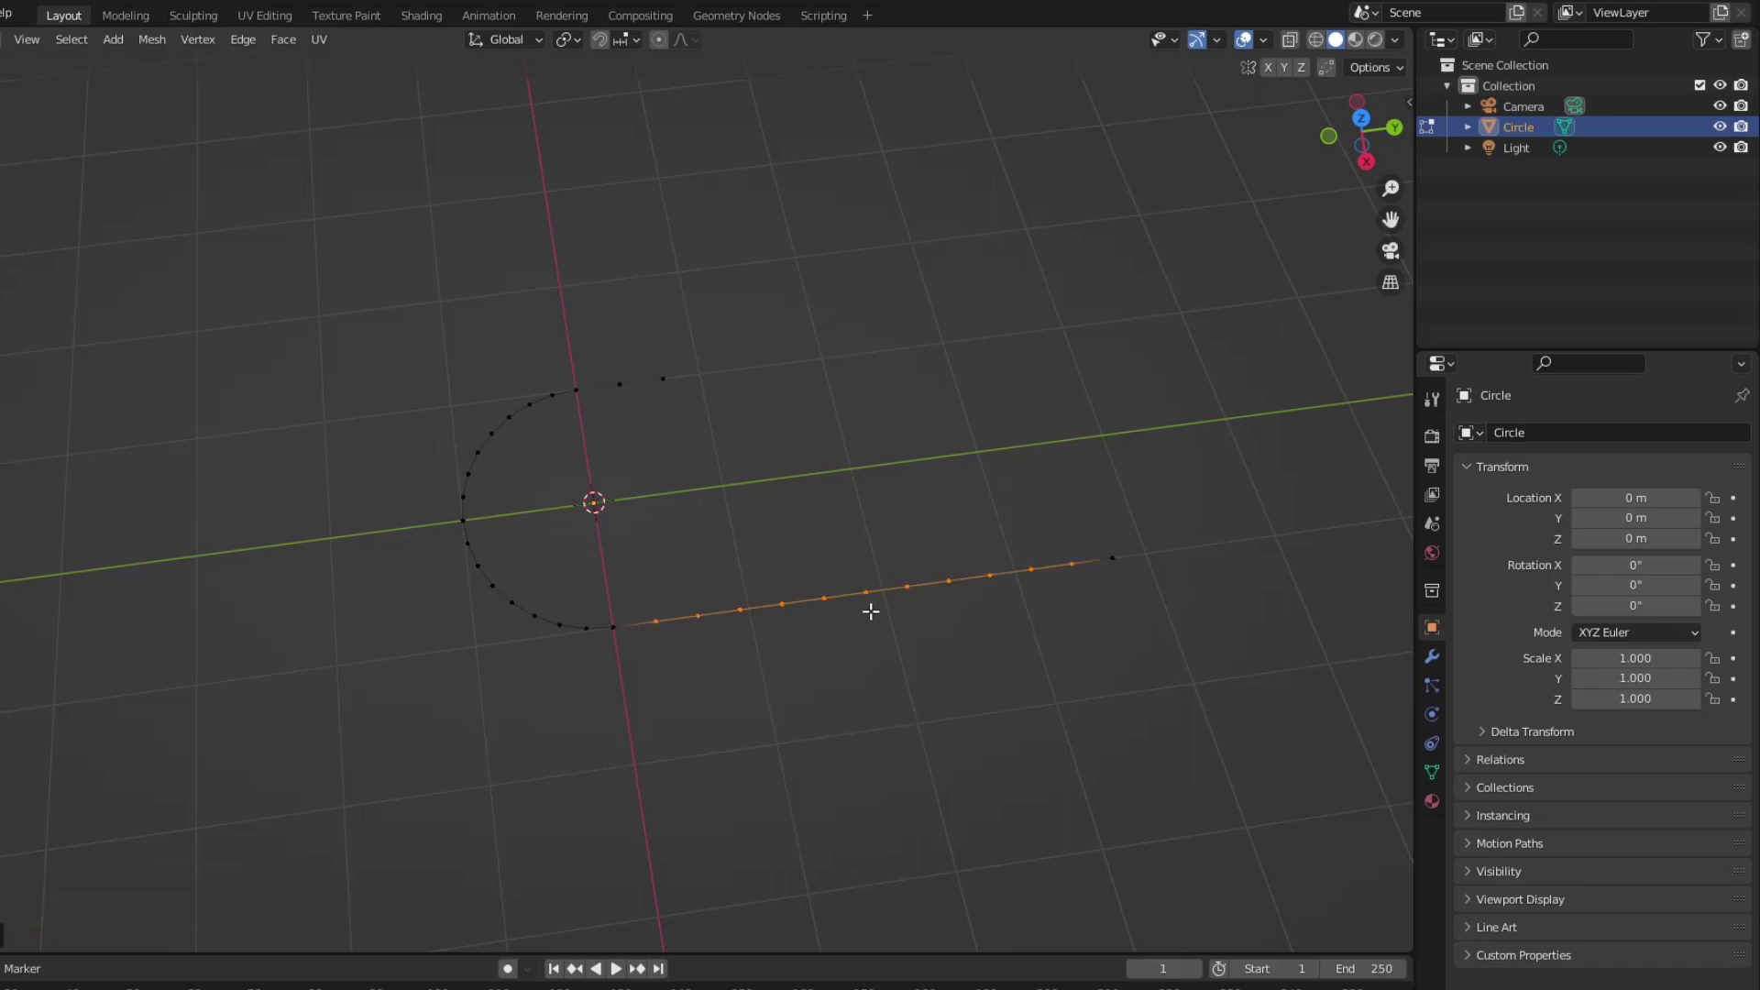
{"action": "key", "text": "Tab"}
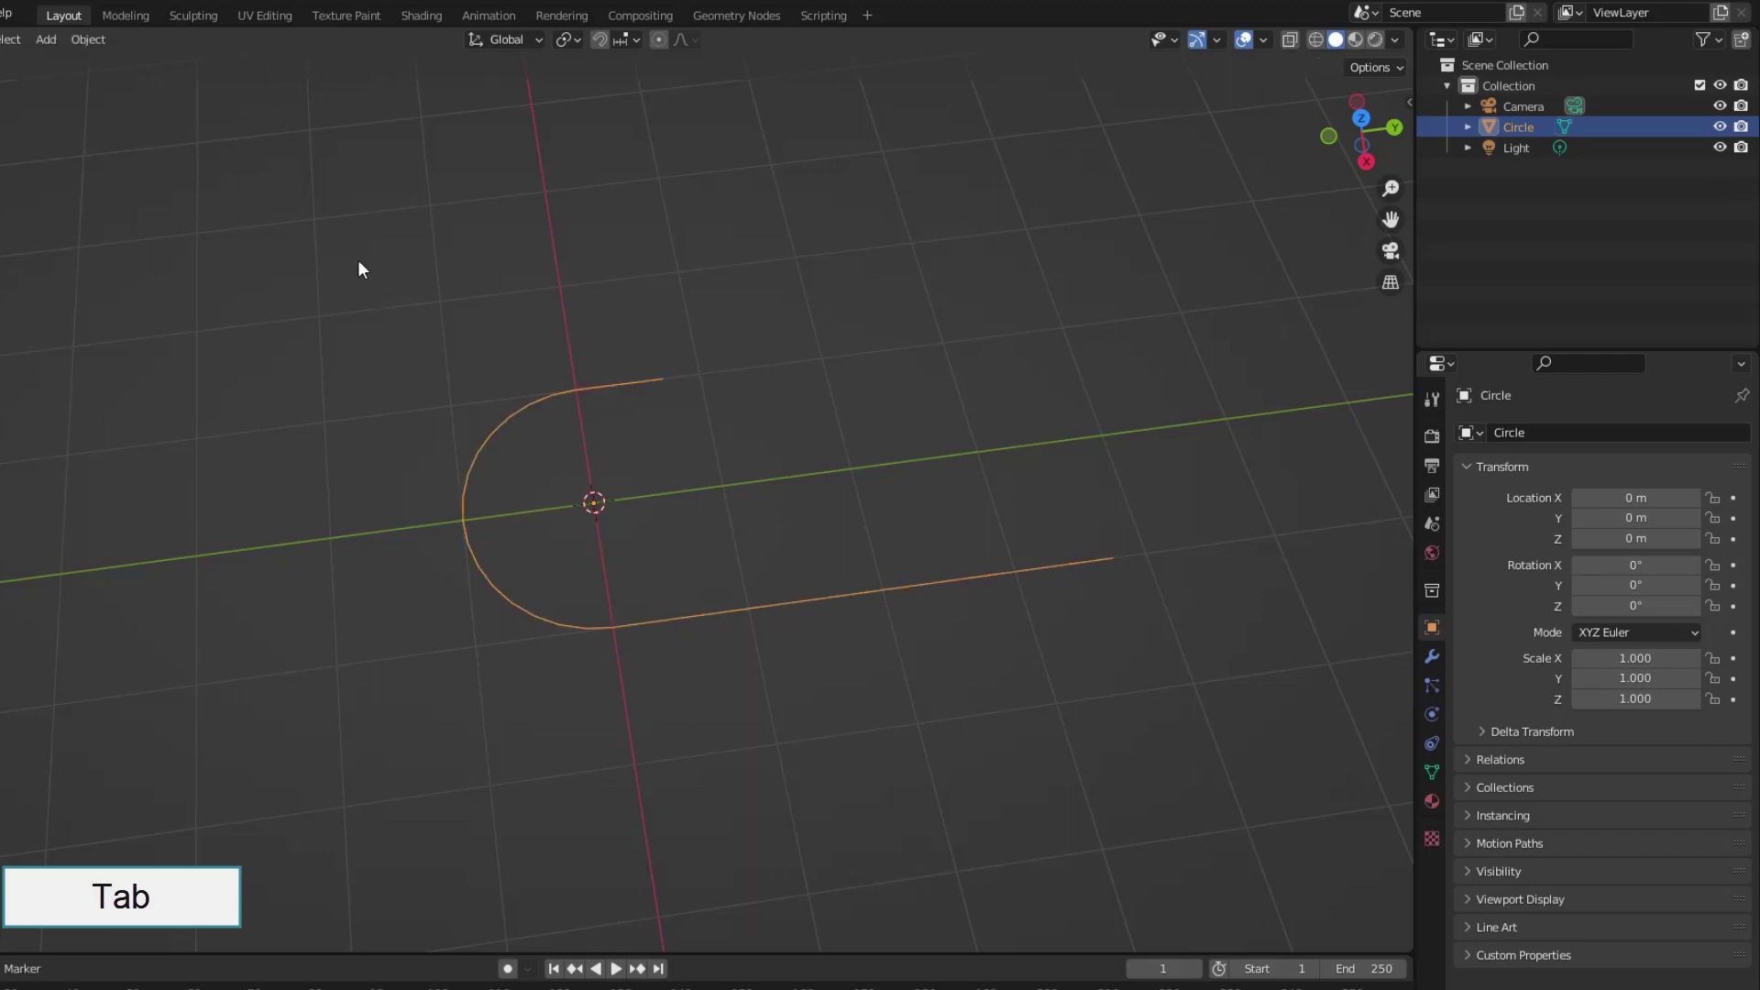
Convert the hook-shaped mesh outline into a curve
{"action": "left_click", "coordinate": [88, 39]}
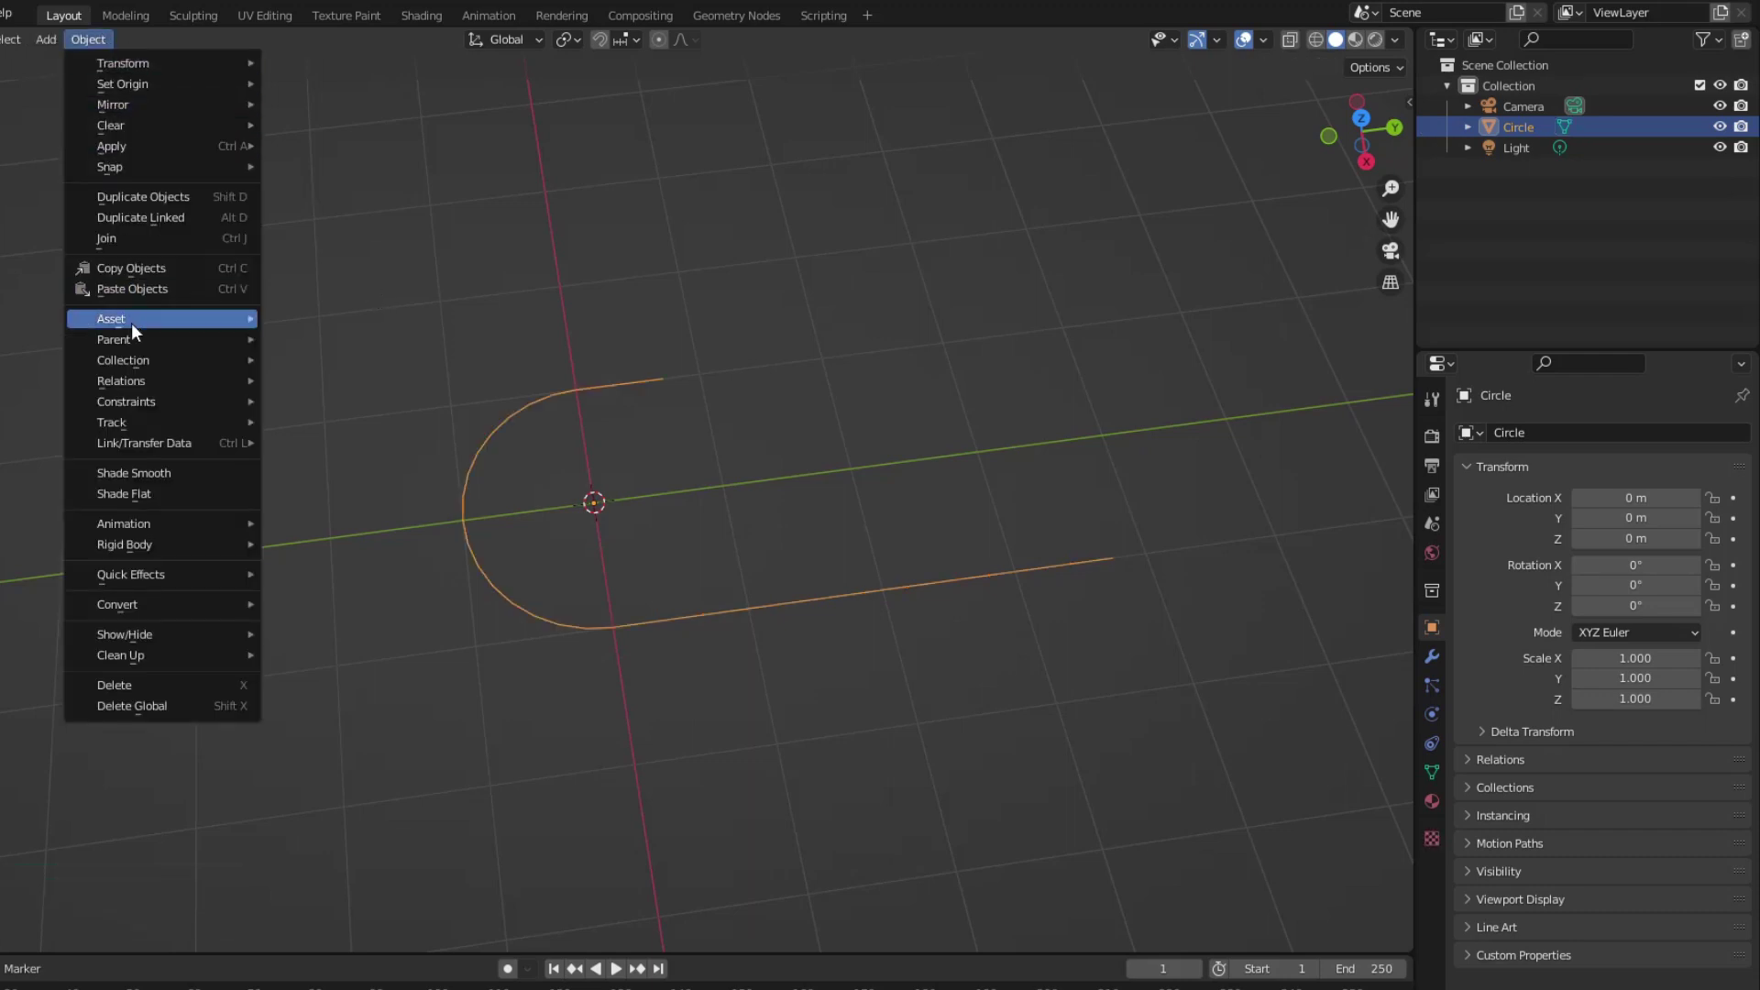
{"action": "mouse_move", "coordinate": [134, 604]}
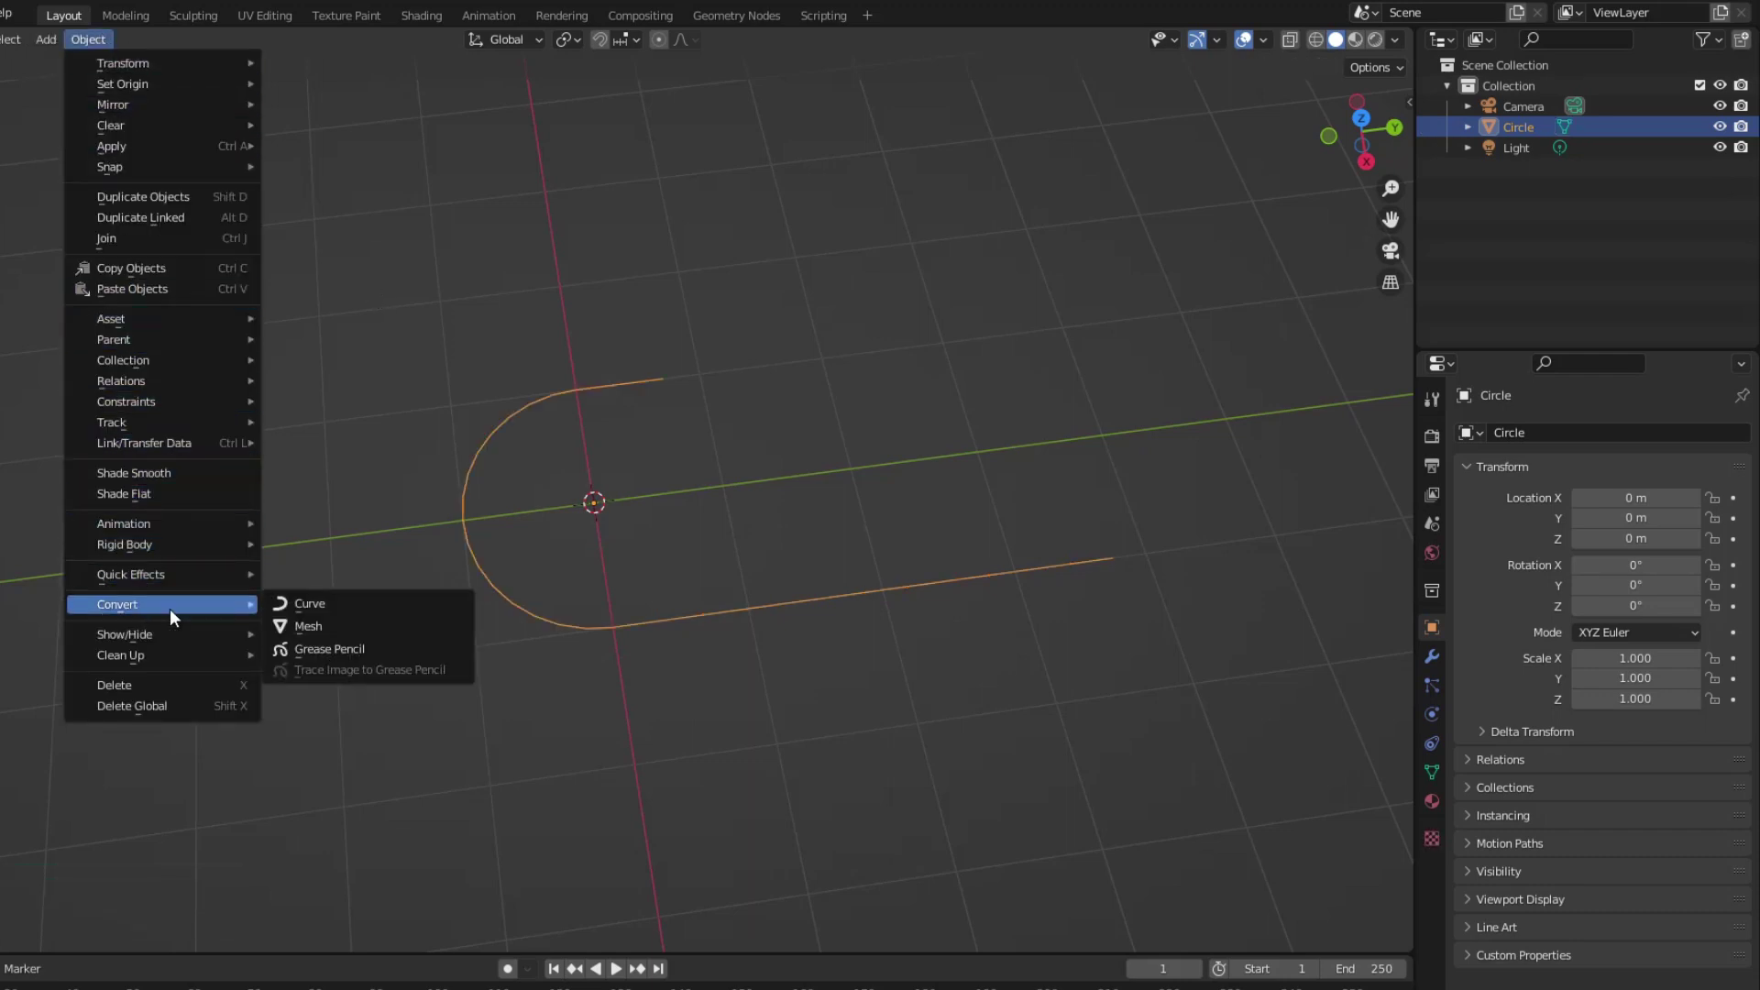
{"action": "left_click", "coordinate": [314, 609]}
Thicken the curve into a round tube with a bevel depth of 0.28 m
{"action": "left_click", "coordinate": [1429, 739]}
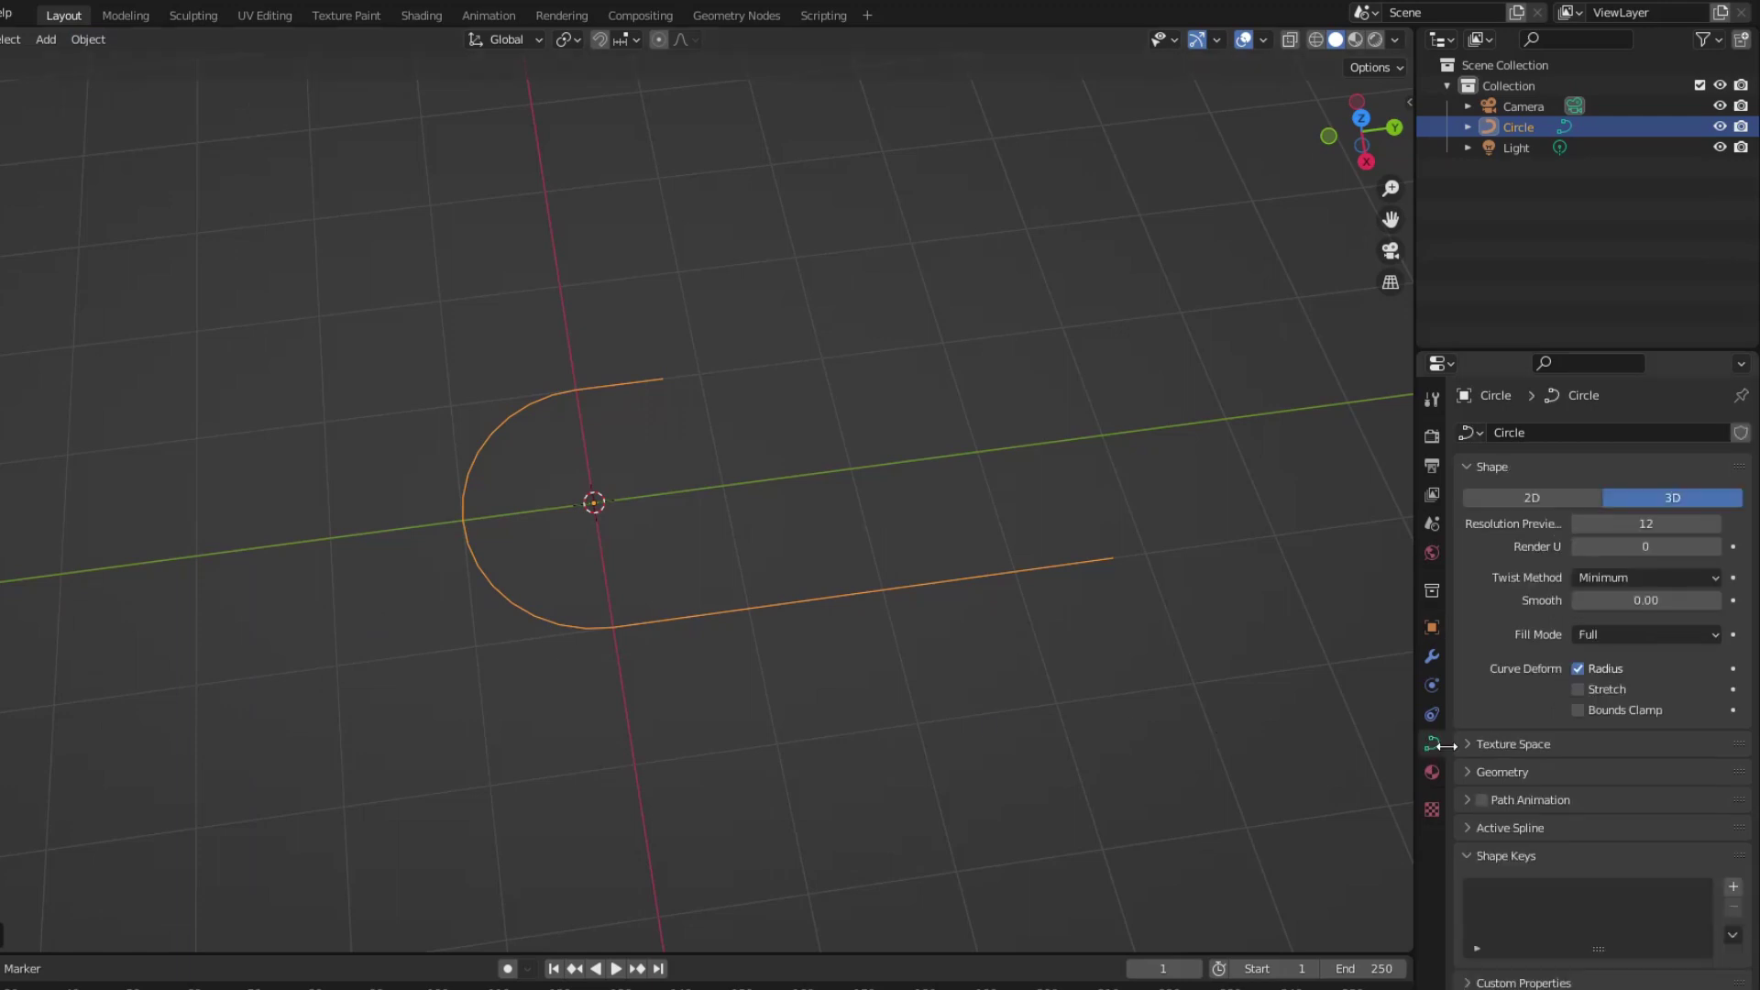
{"action": "left_click", "coordinate": [1511, 771]}
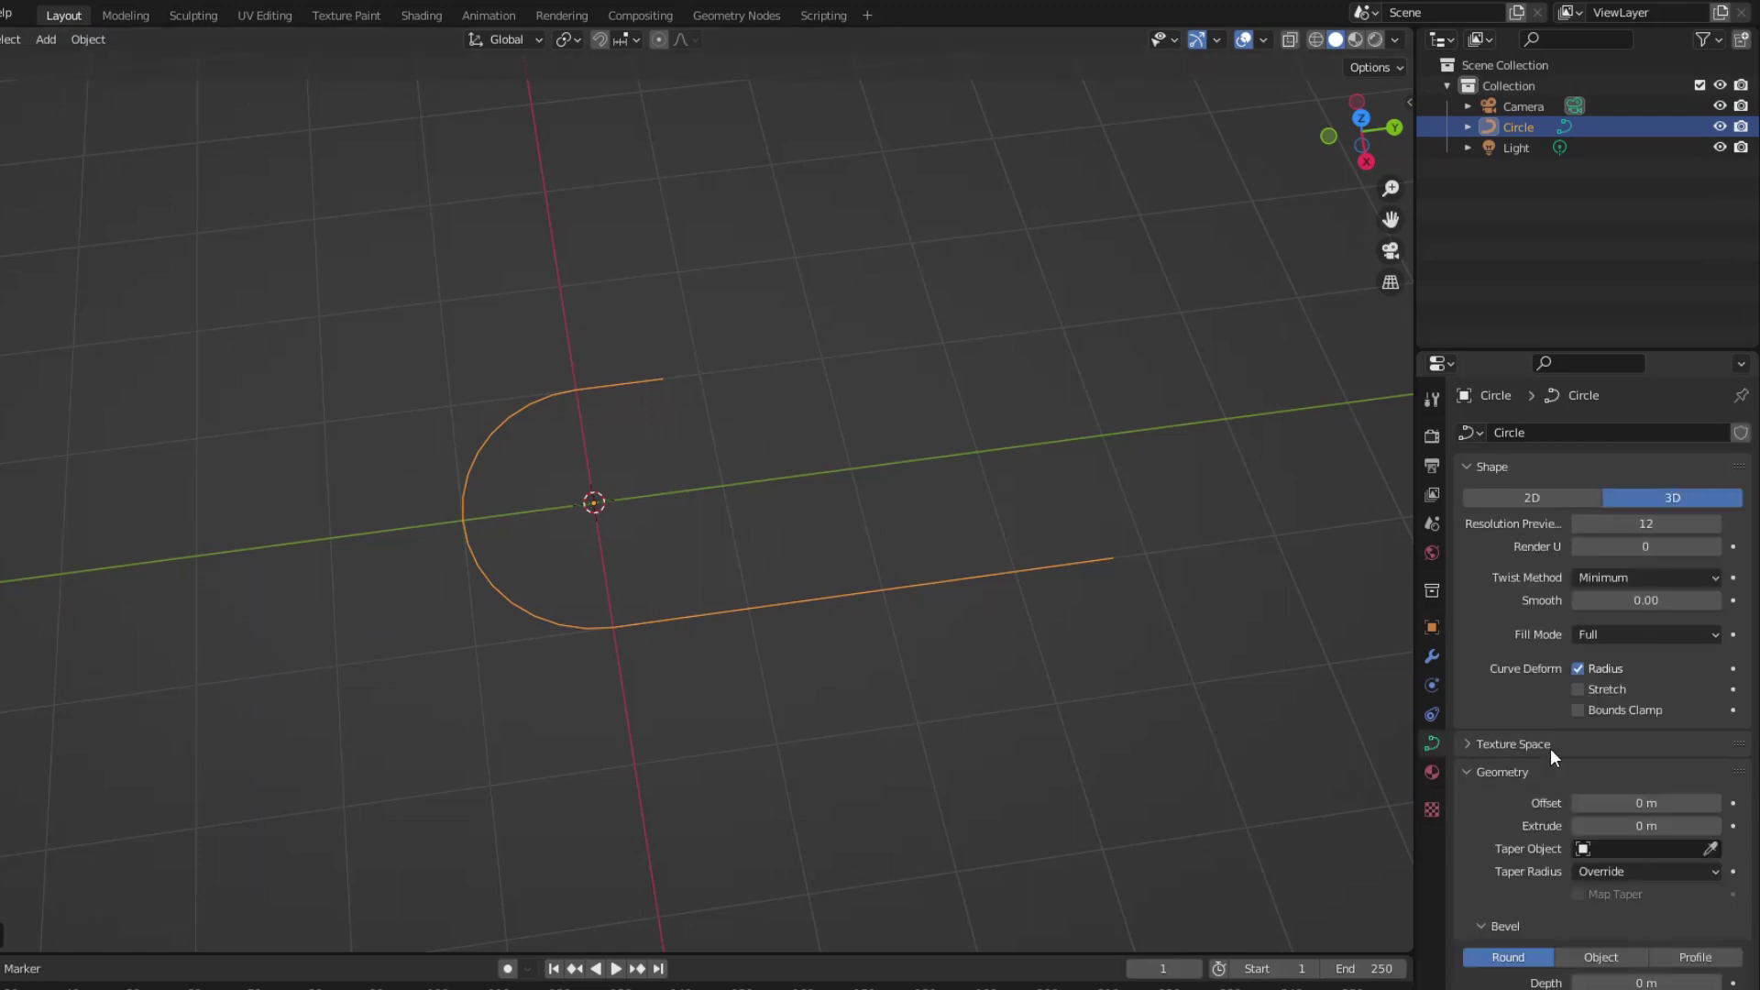
{"action": "scroll", "coordinate": [1572, 756], "scroll_direction": "down", "scroll_amount": 4}
{"action": "left_click_drag", "start_coordinate": [1618, 817], "coordinate": [1724, 817]}
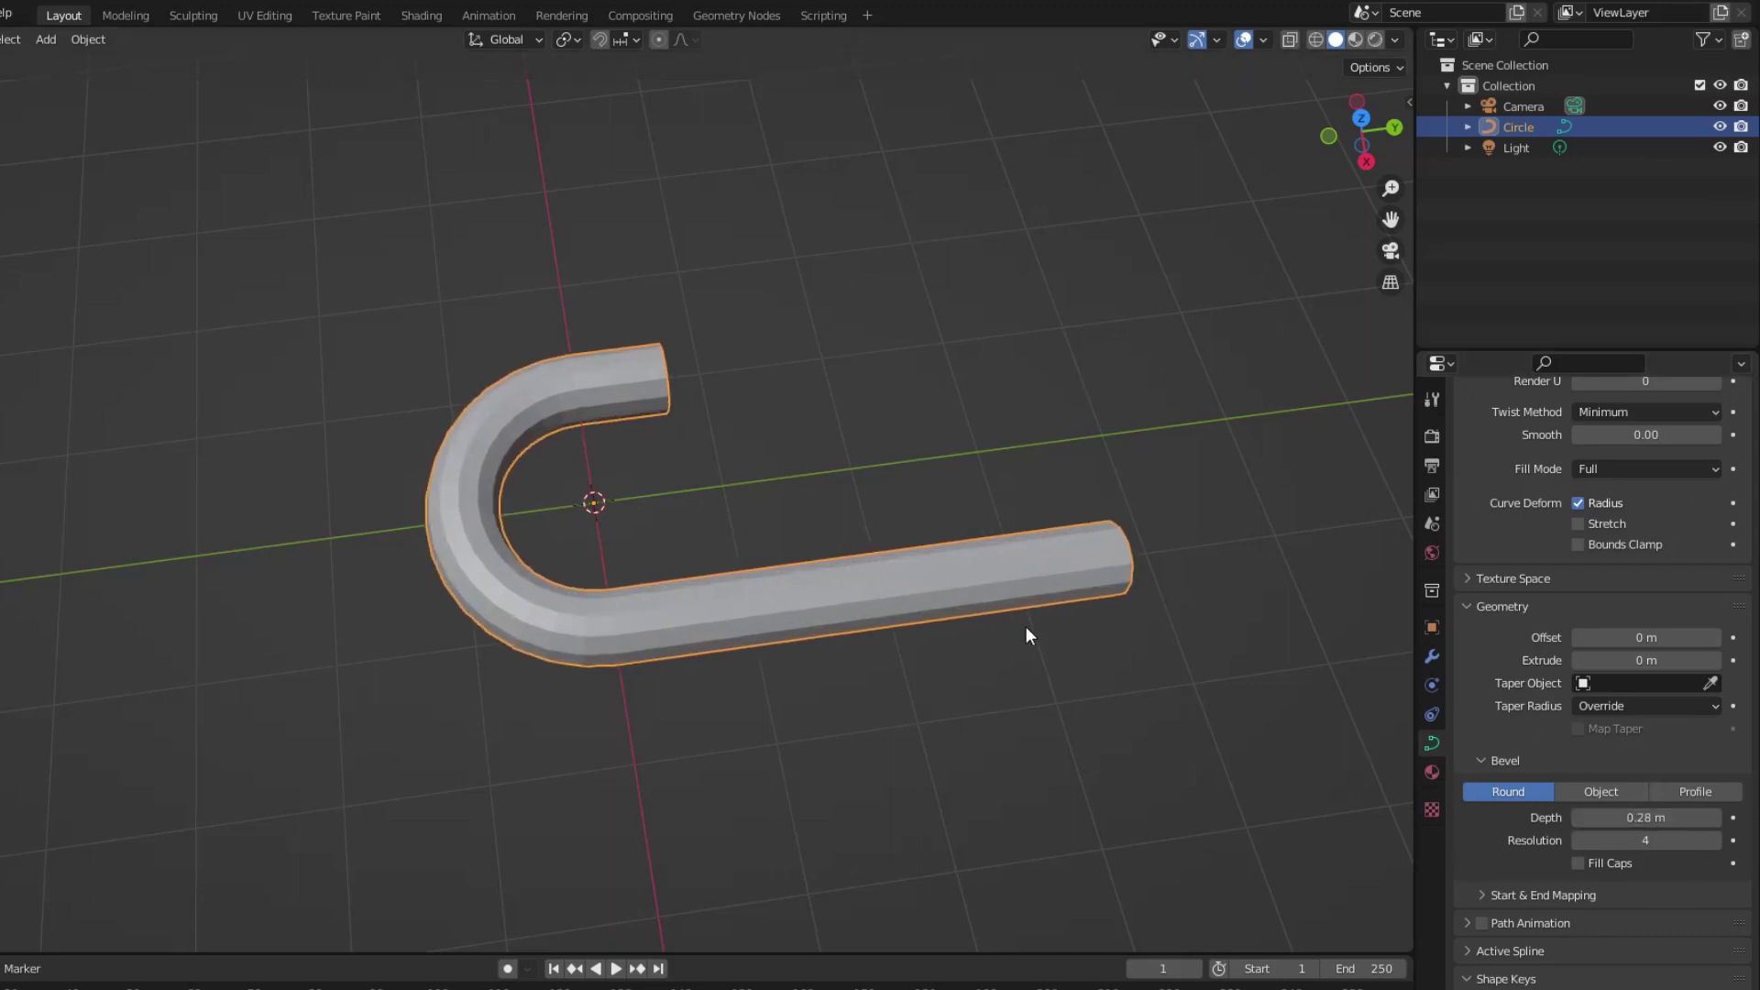
Convert the beveled curve back into a mesh
{"action": "middle_click_drag", "start_coordinate": [1026, 627], "coordinate": [960, 637]}
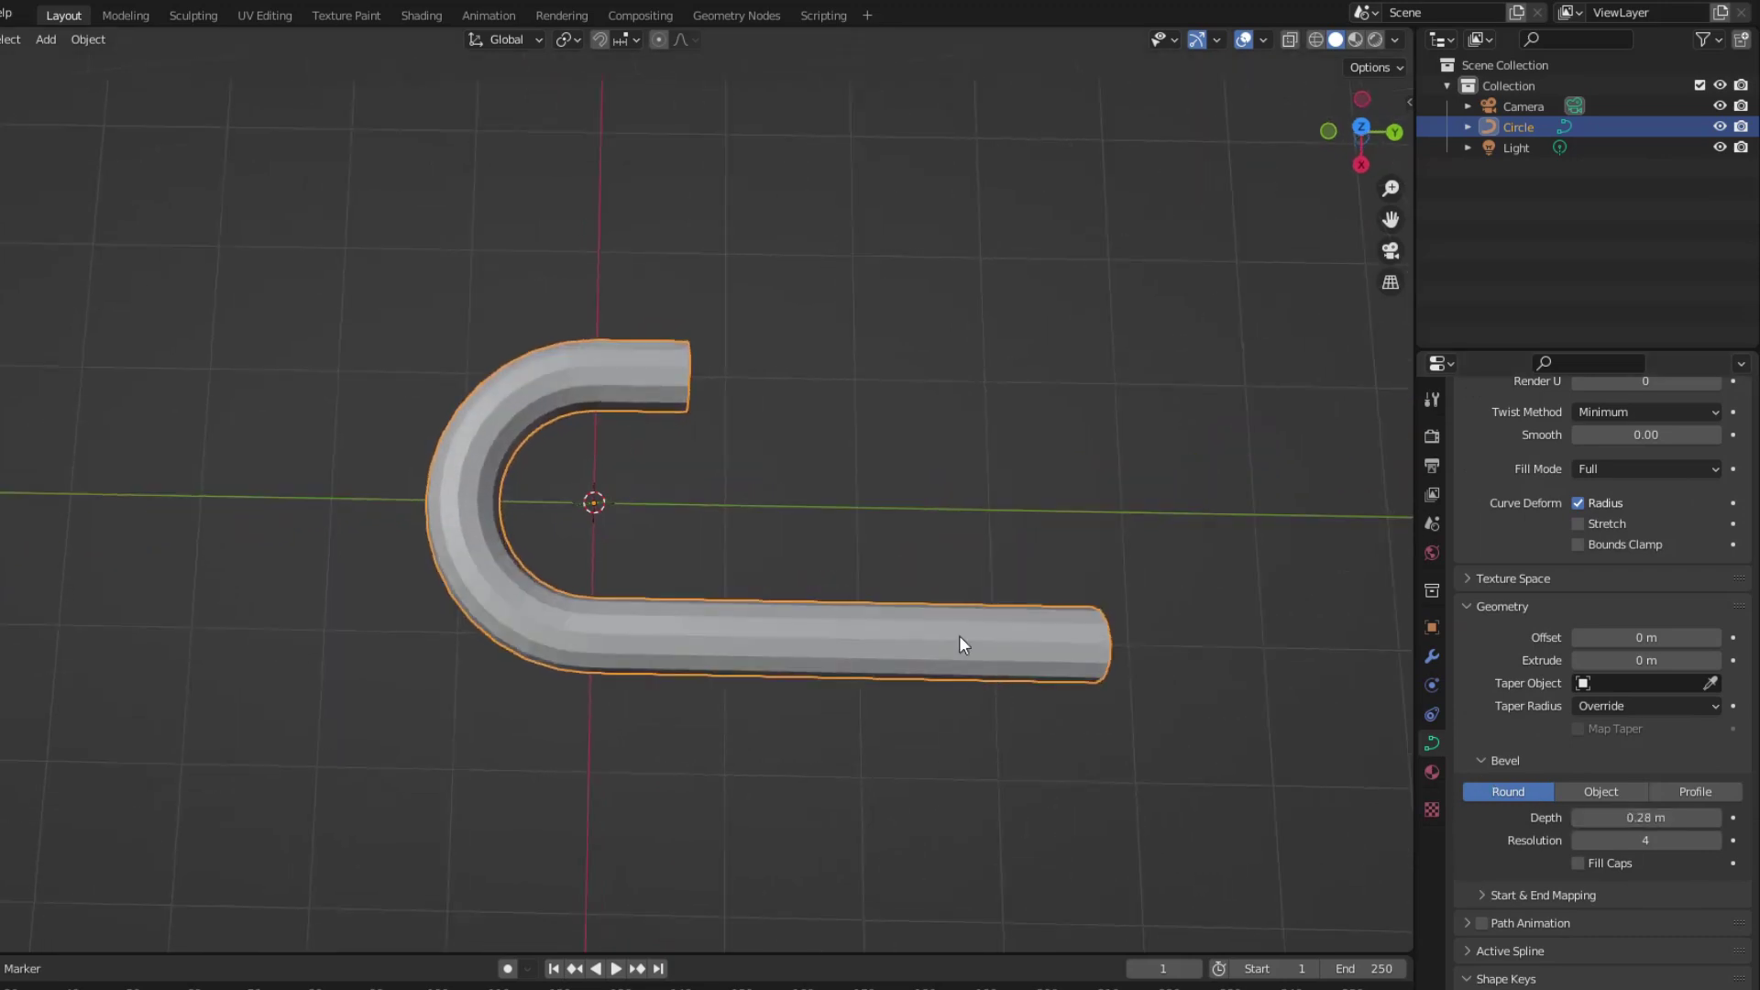
{"action": "left_click", "coordinate": [89, 37]}
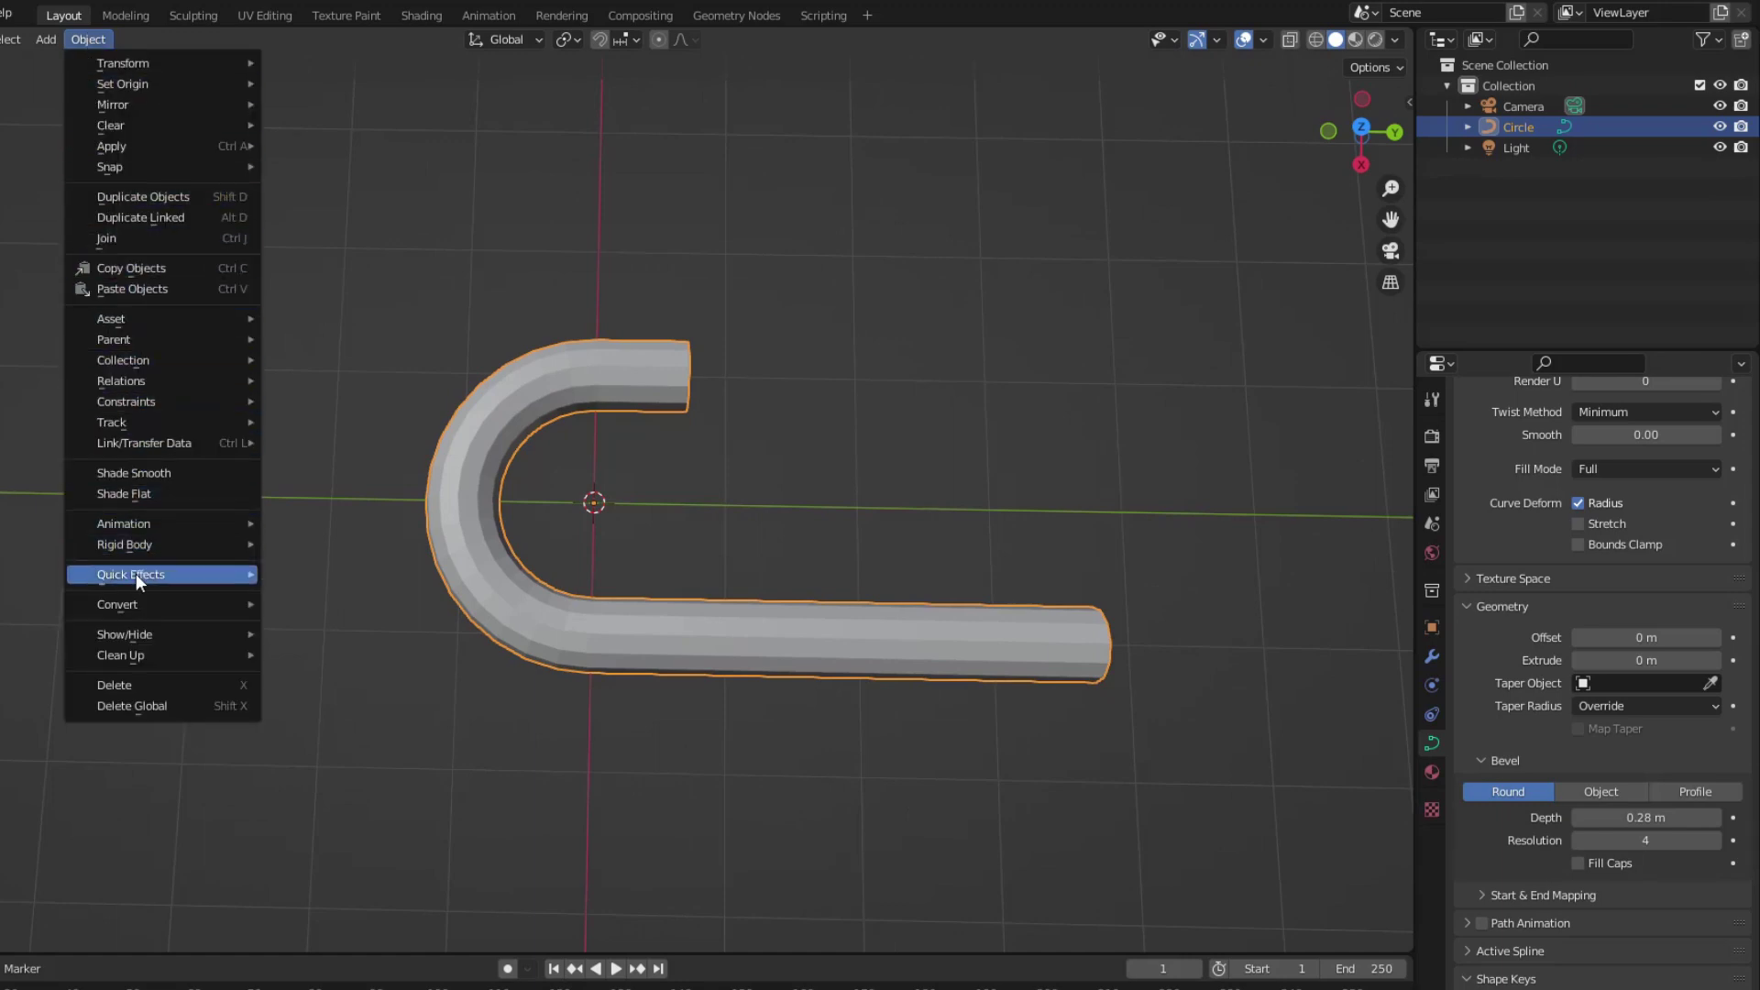
{"action": "mouse_move", "coordinate": [138, 607]}
{"action": "left_click", "coordinate": [315, 625]}
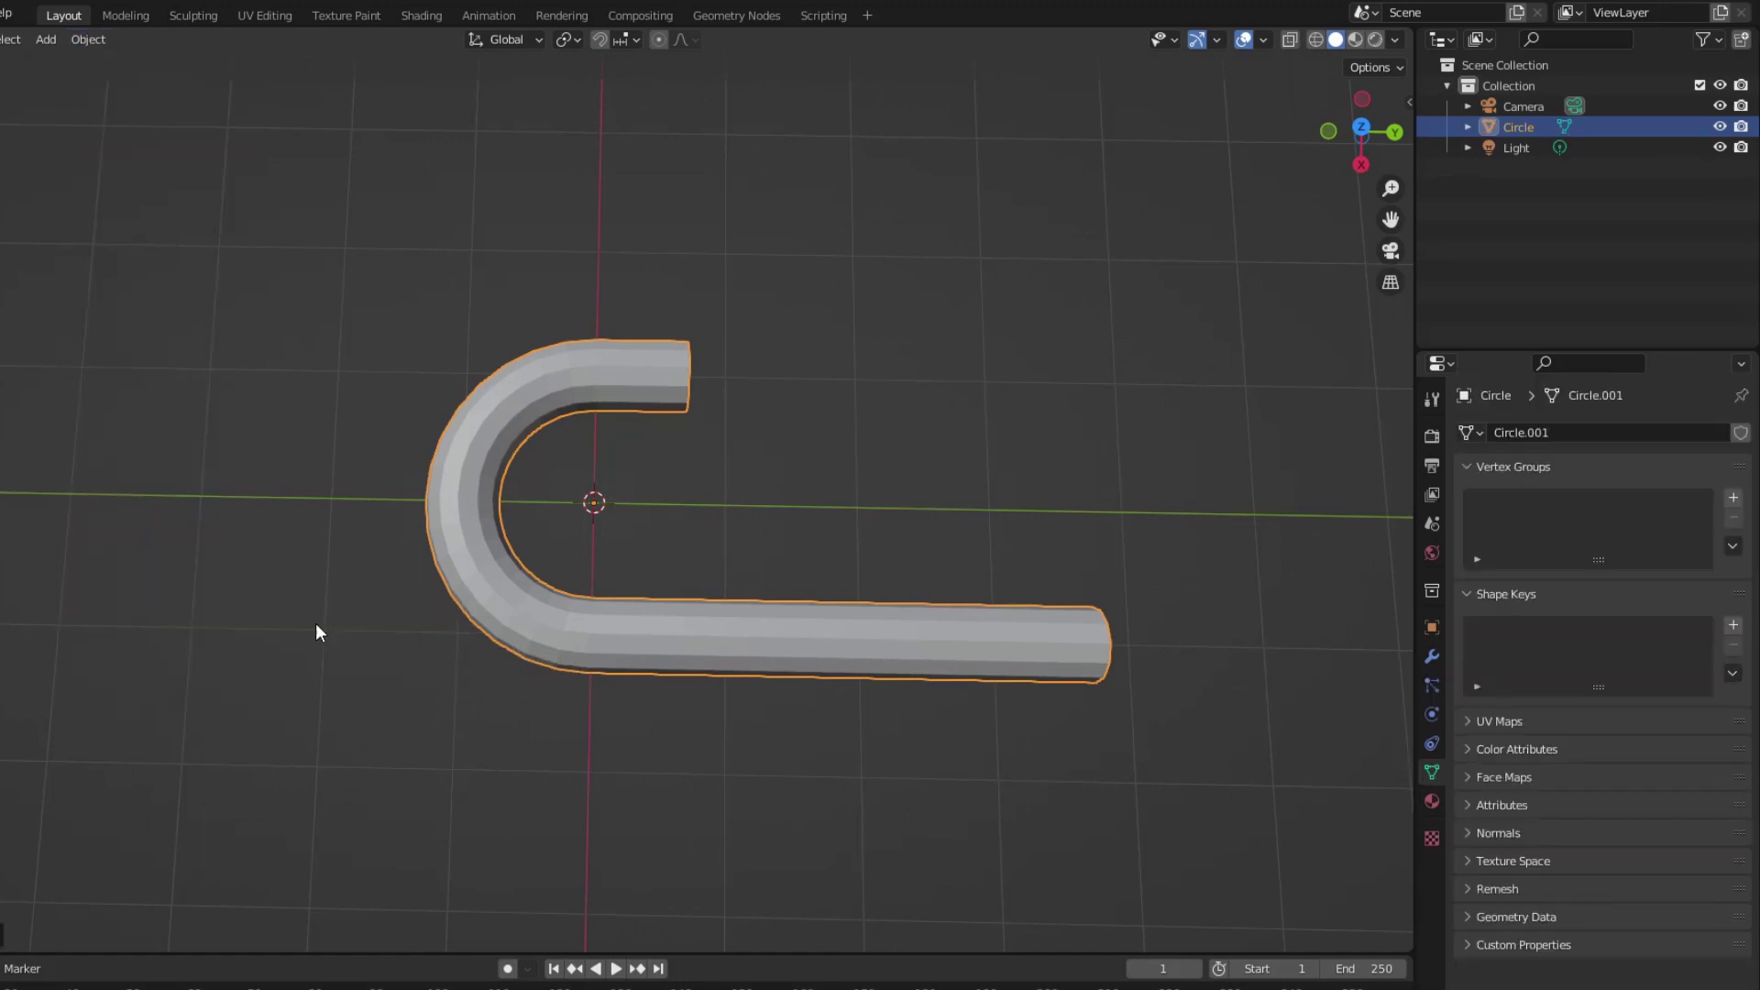
Close both open ends of the tube by filling their edge loops with faces, and return to Object Mode
{"action": "key", "text": "Tab"}
{"action": "middle_click_drag", "start_coordinate": [631, 539], "coordinate": [561, 438]}
{"action": "key", "text": "Tab"}
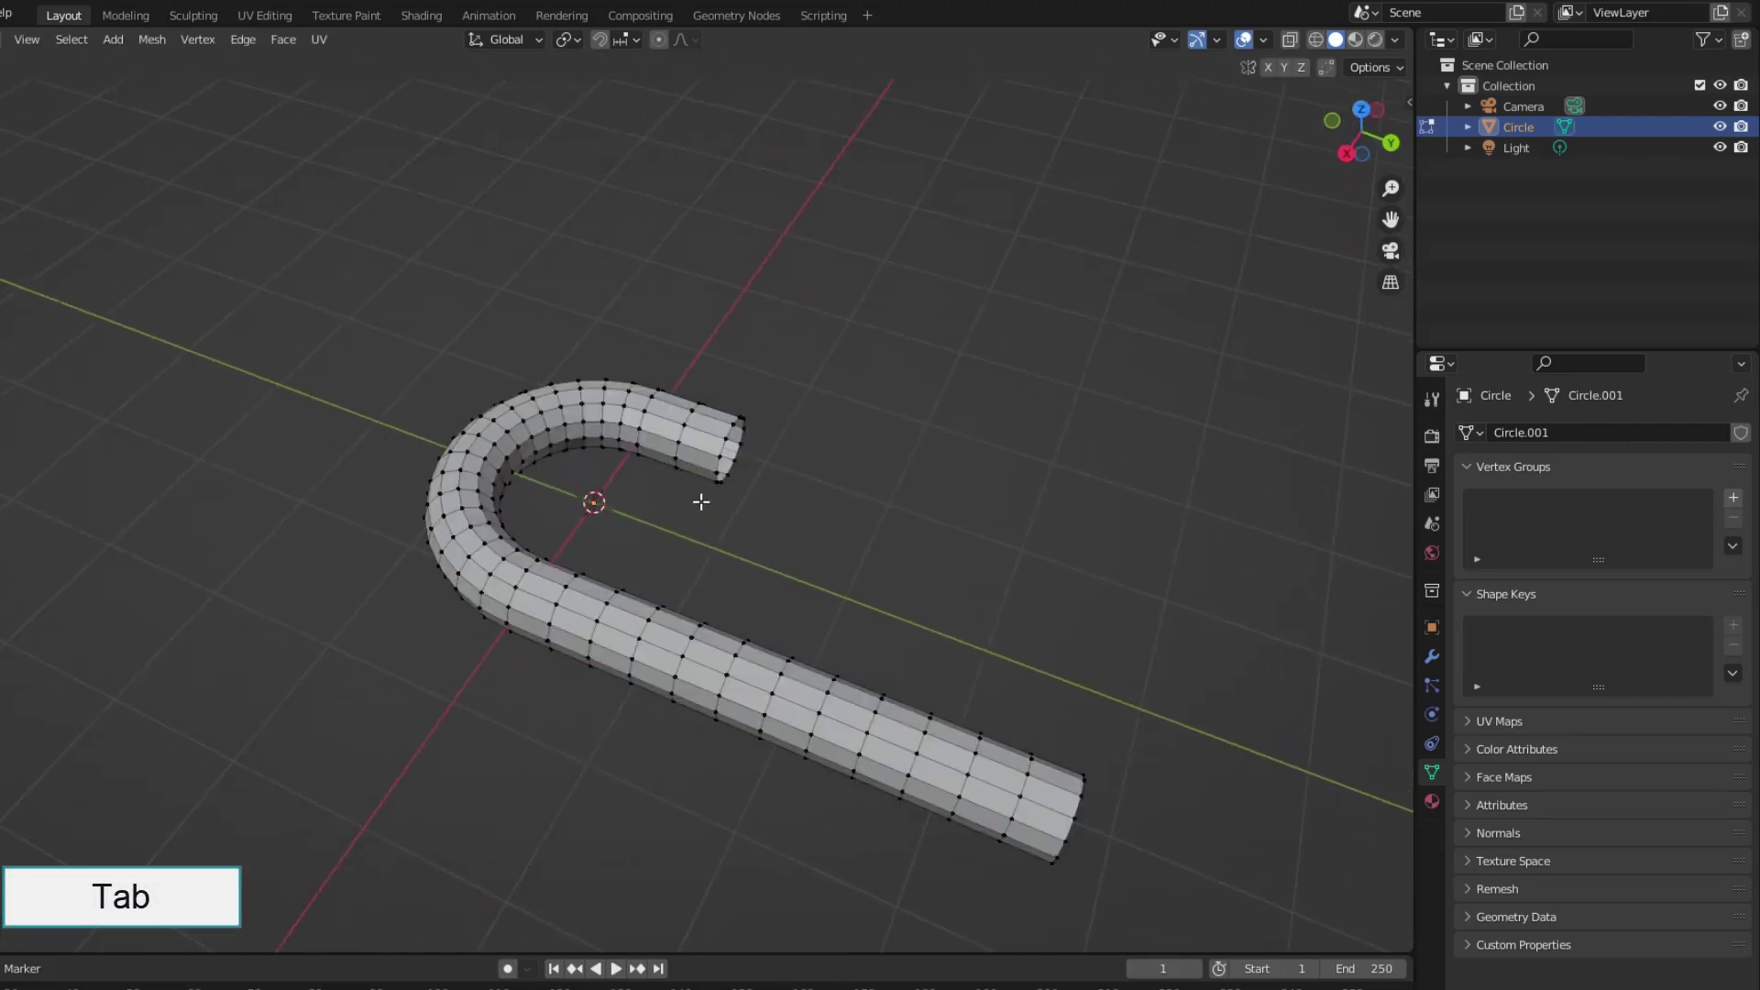
{"action": "middle_click_drag", "start_coordinate": [700, 499], "coordinate": [514, 366]}
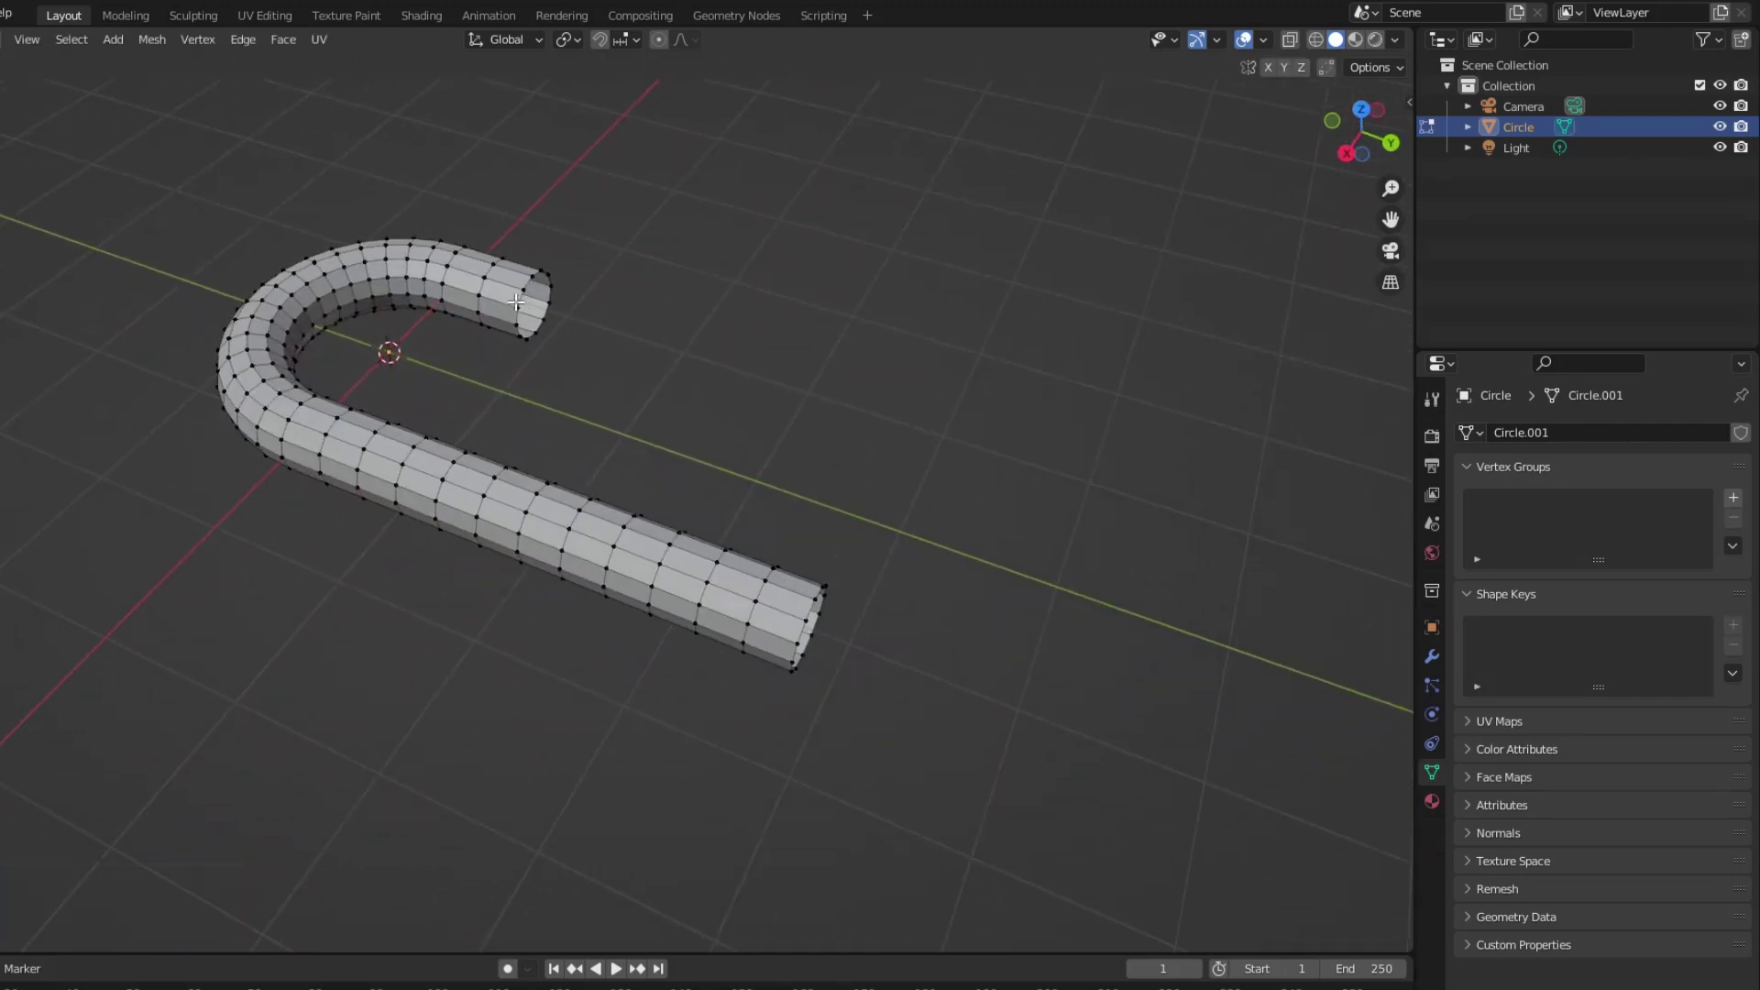
{"action": "key", "text": "f"}
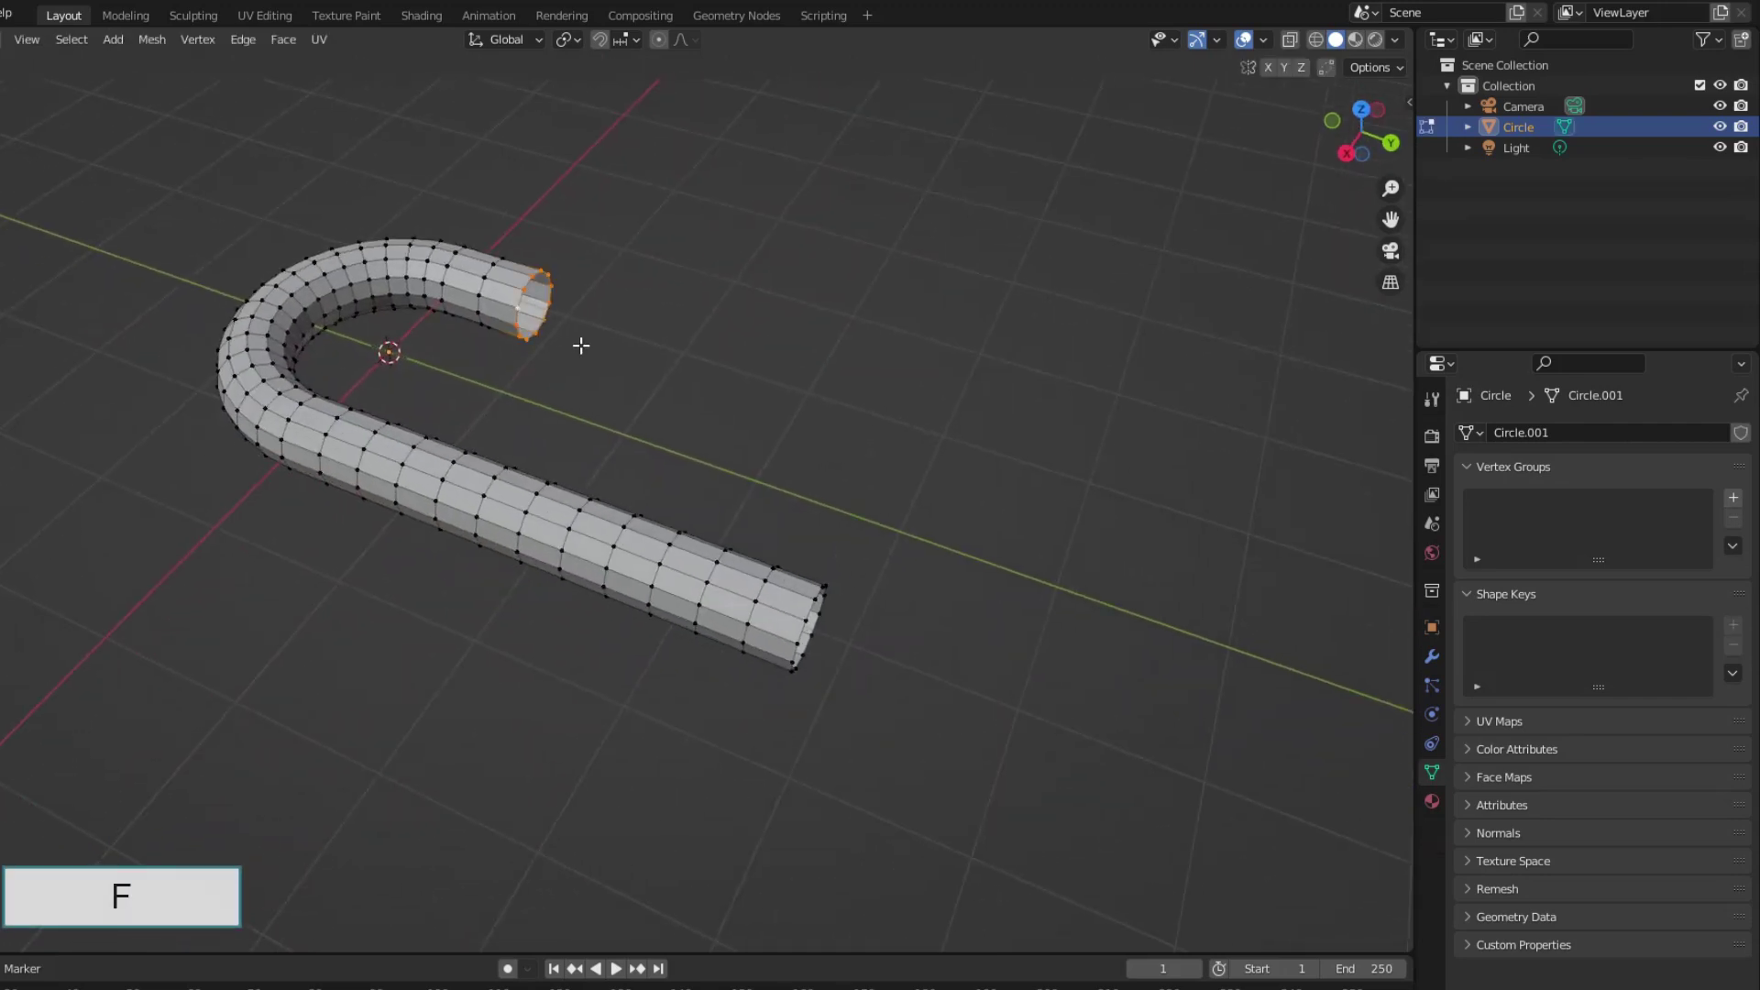
{"action": "left_click", "coordinate": [817, 628], "text": "alt"}
{"action": "key", "text": "f"}
{"action": "middle_click_drag", "start_coordinate": [869, 652], "coordinate": [764, 588]}
{"action": "key", "text": "Tab"}
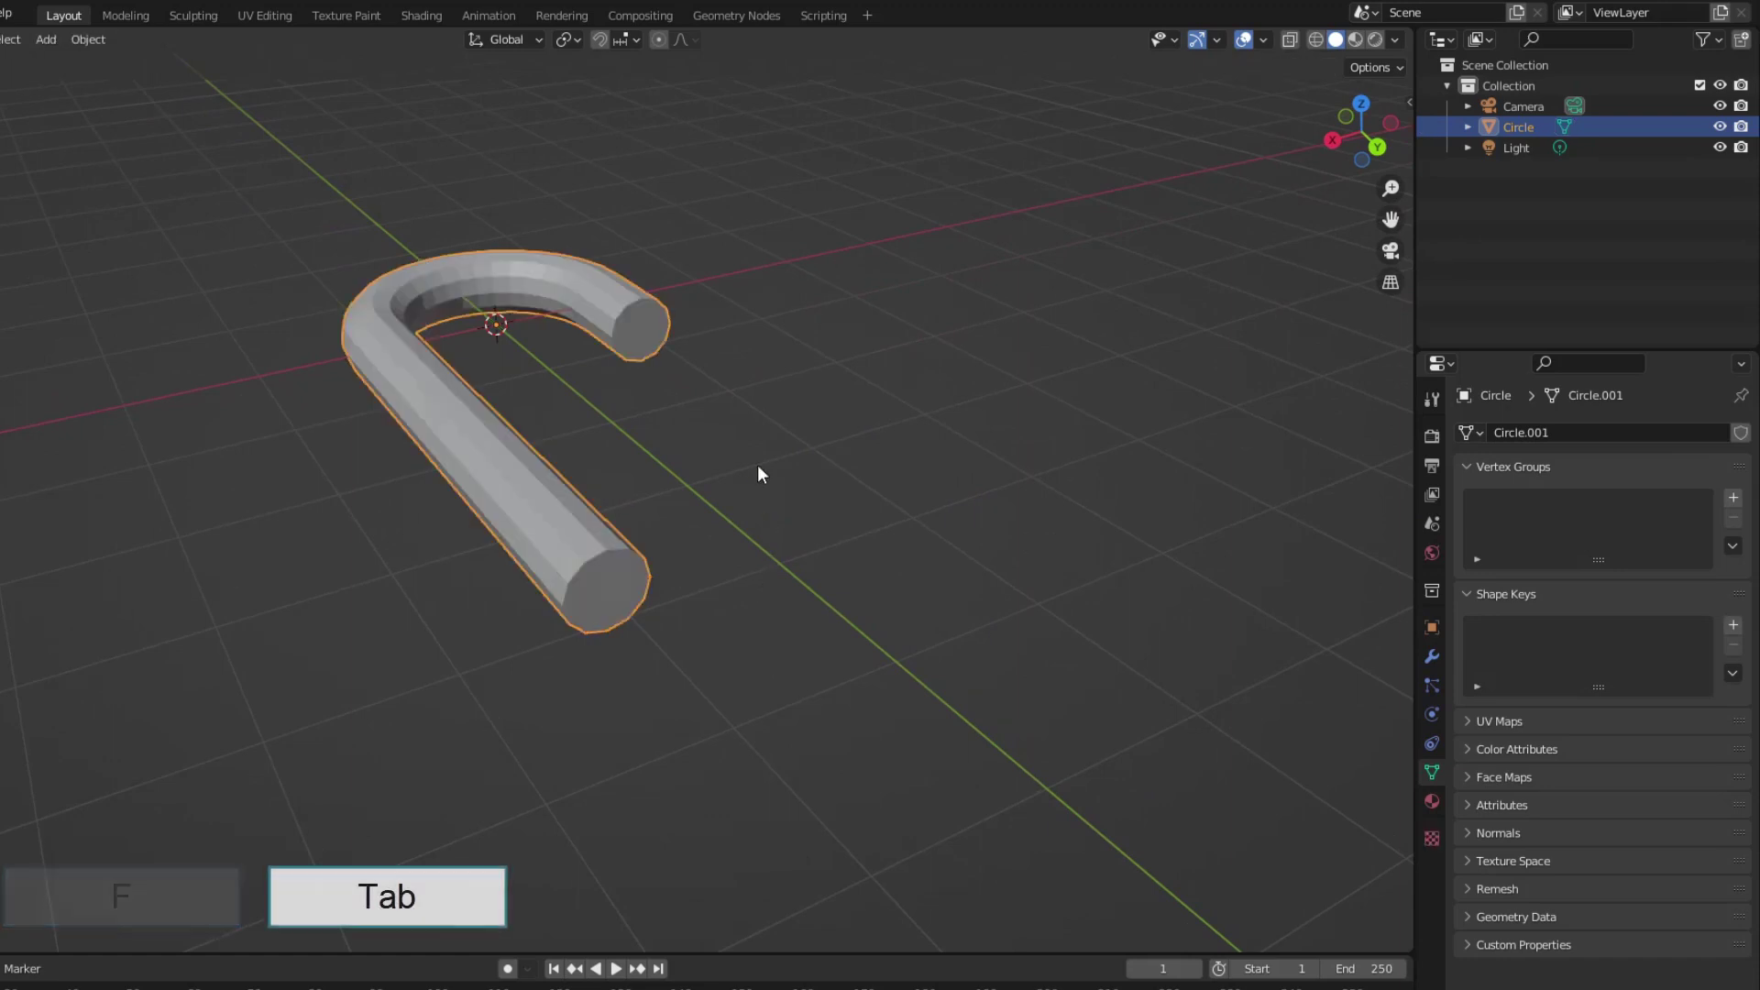
{"action": "middle_click_drag", "start_coordinate": [757, 465], "coordinate": [724, 453]}
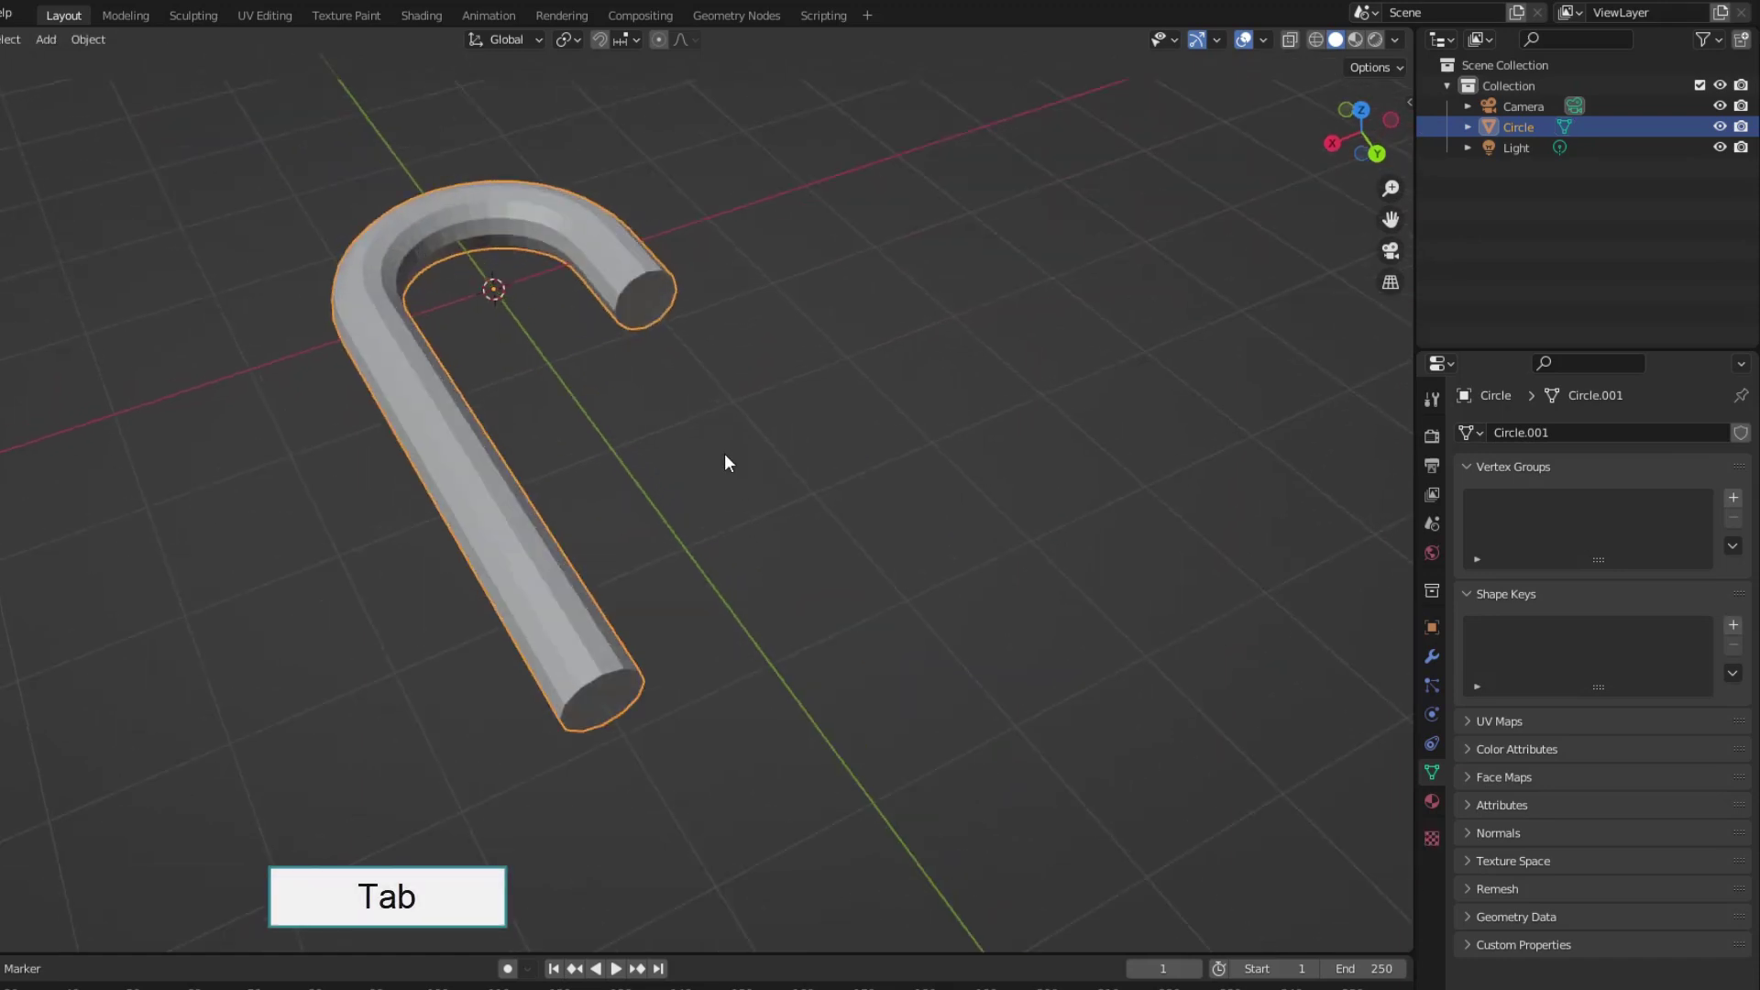
Switch to the Shading workspace, enlarge the node editor area and create a new material for the tube
{"action": "left_click", "coordinate": [424, 16]}
{"action": "middle_click_drag", "start_coordinate": [756, 424], "coordinate": [745, 308]}
{"action": "scroll", "coordinate": [752, 502], "scroll_direction": "up", "scroll_amount": 5}
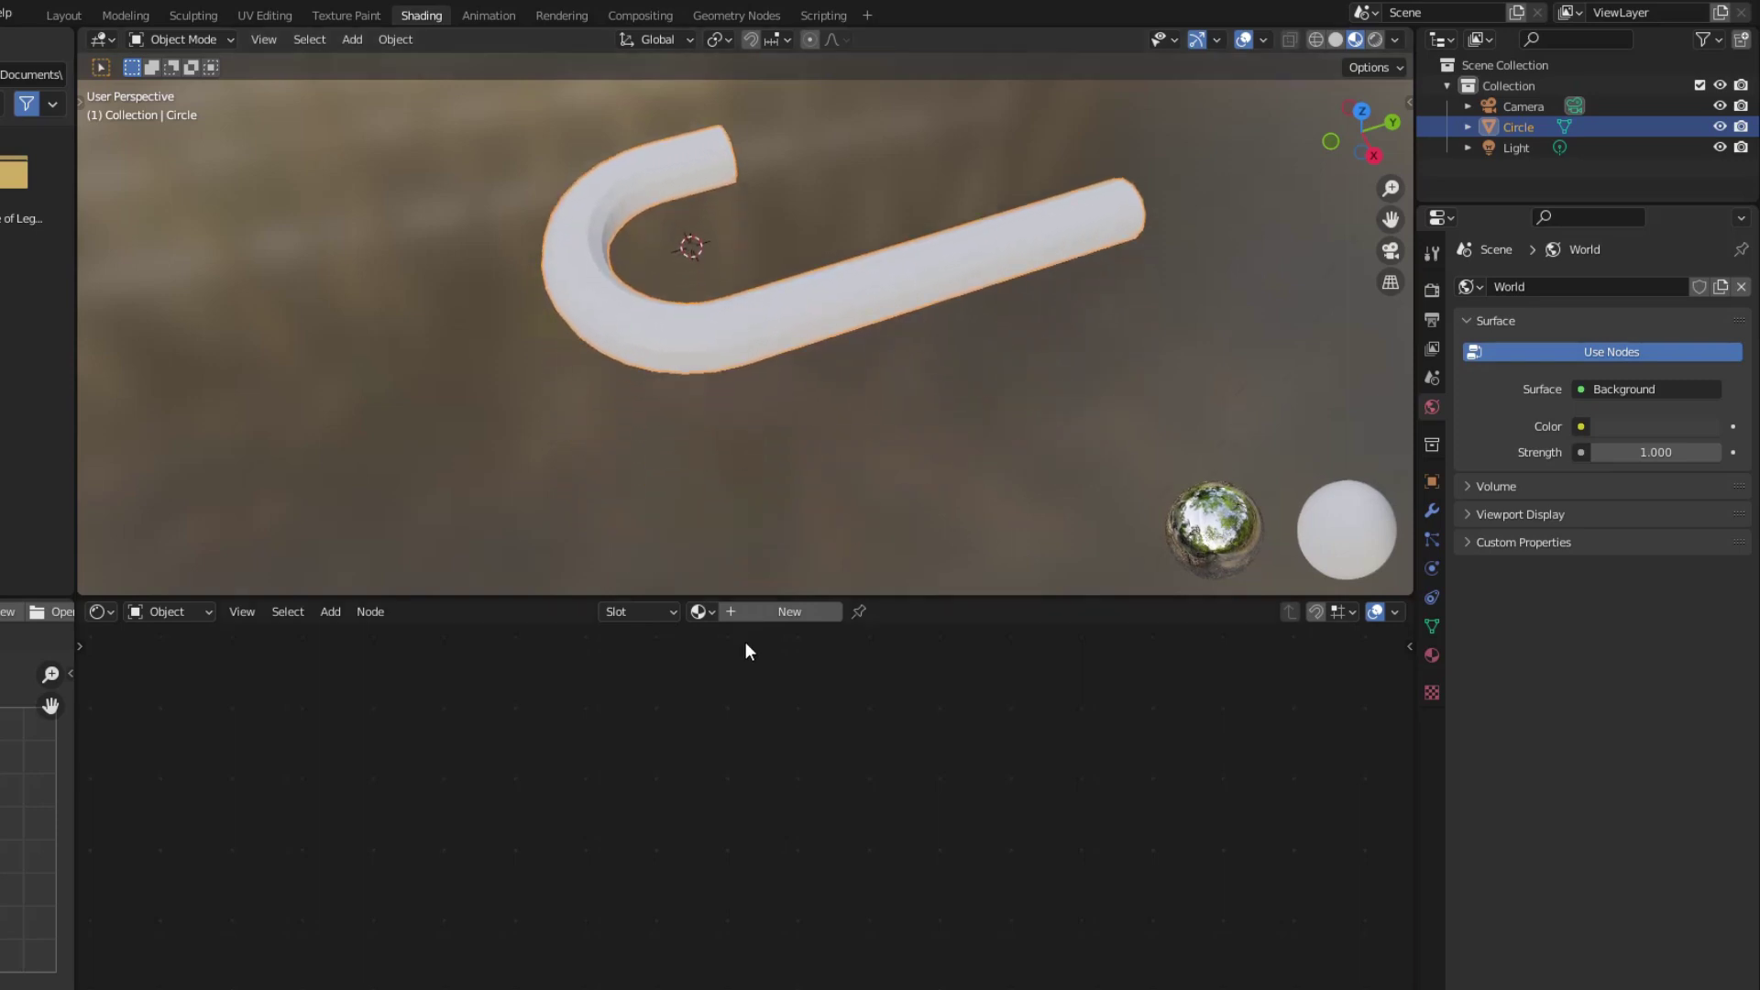
{"action": "left_click_drag", "start_coordinate": [878, 598], "coordinate": [886, 363]}
{"action": "left_click", "coordinate": [791, 379]}
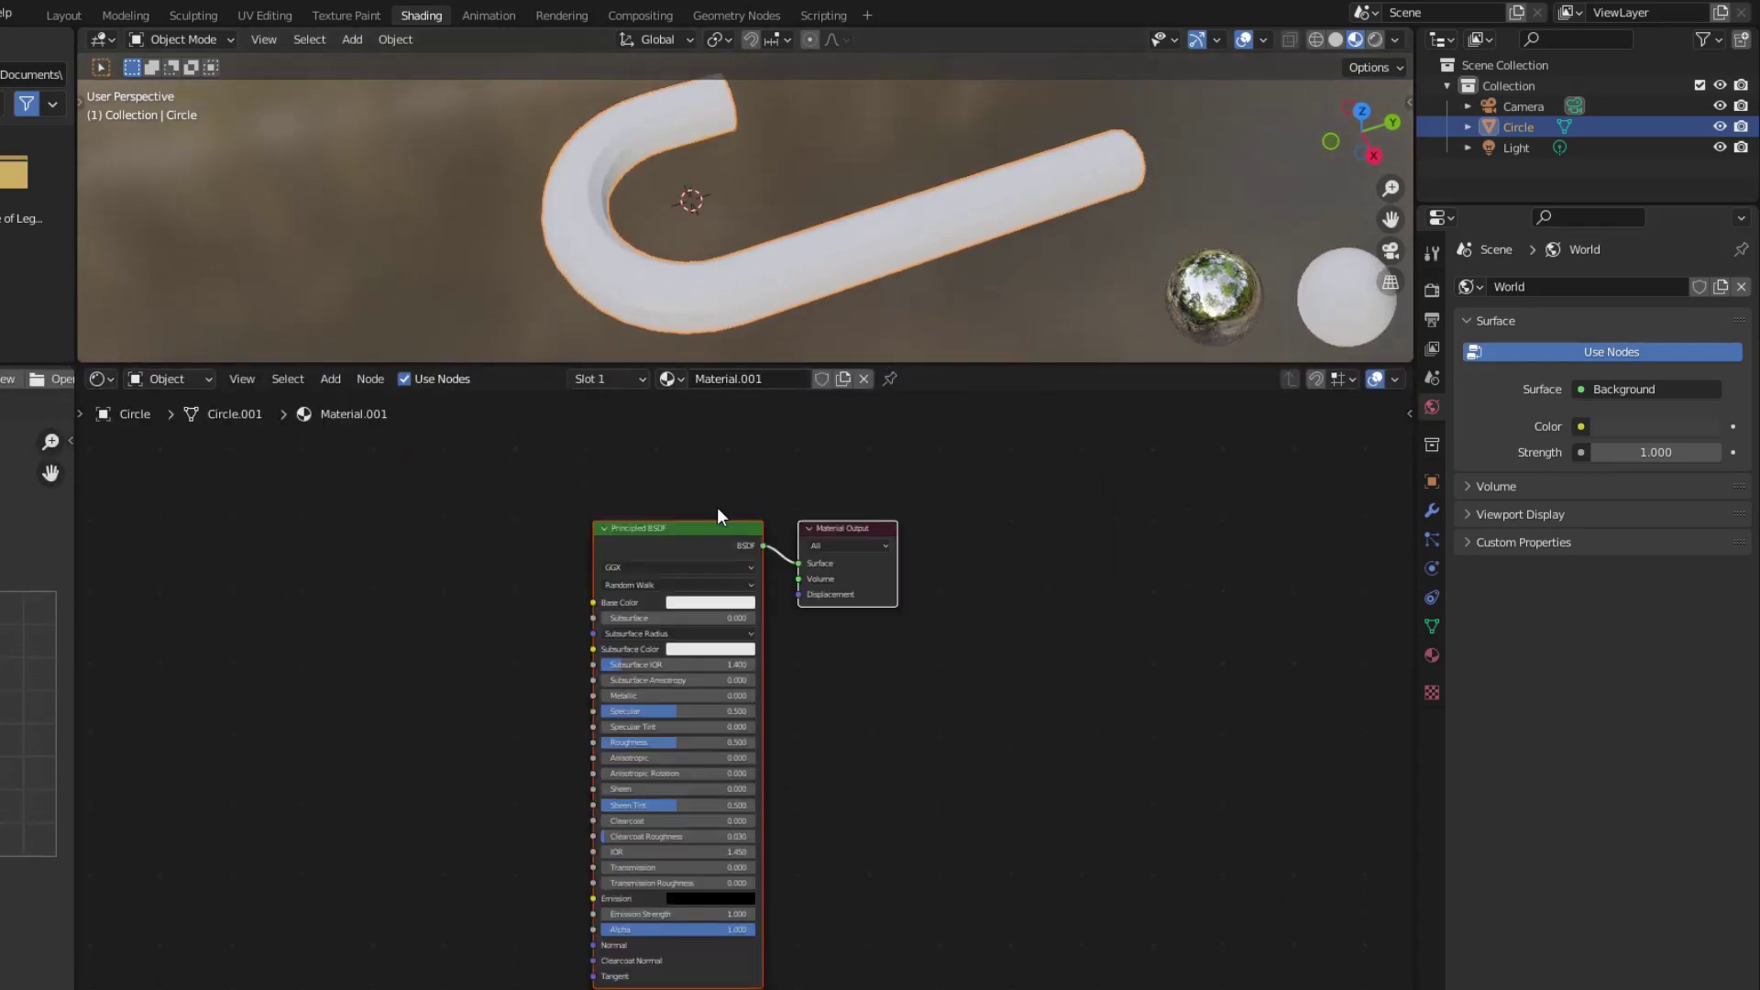
Shift the existing material nodes aside and add a Wave Texture node in front of the Principled BSDF
{"action": "left_click_drag", "start_coordinate": [713, 527], "coordinate": [1194, 508]}
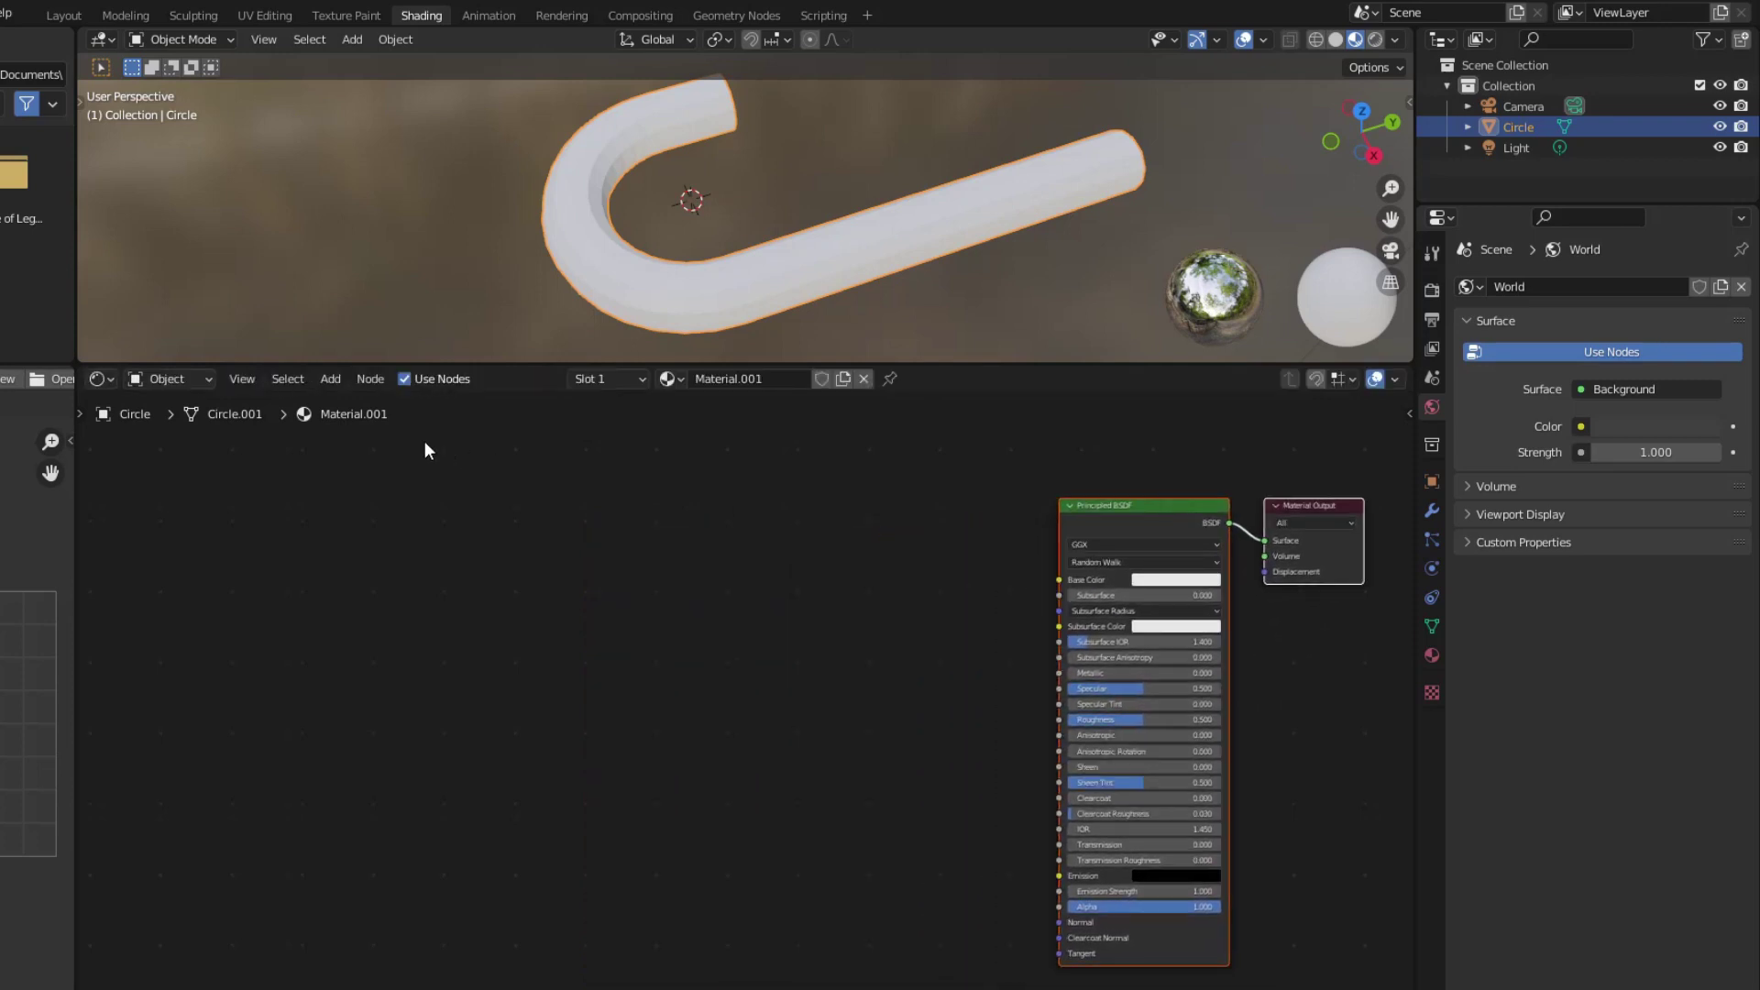
{"action": "left_click", "coordinate": [328, 378]}
{"action": "left_click", "coordinate": [341, 404]}
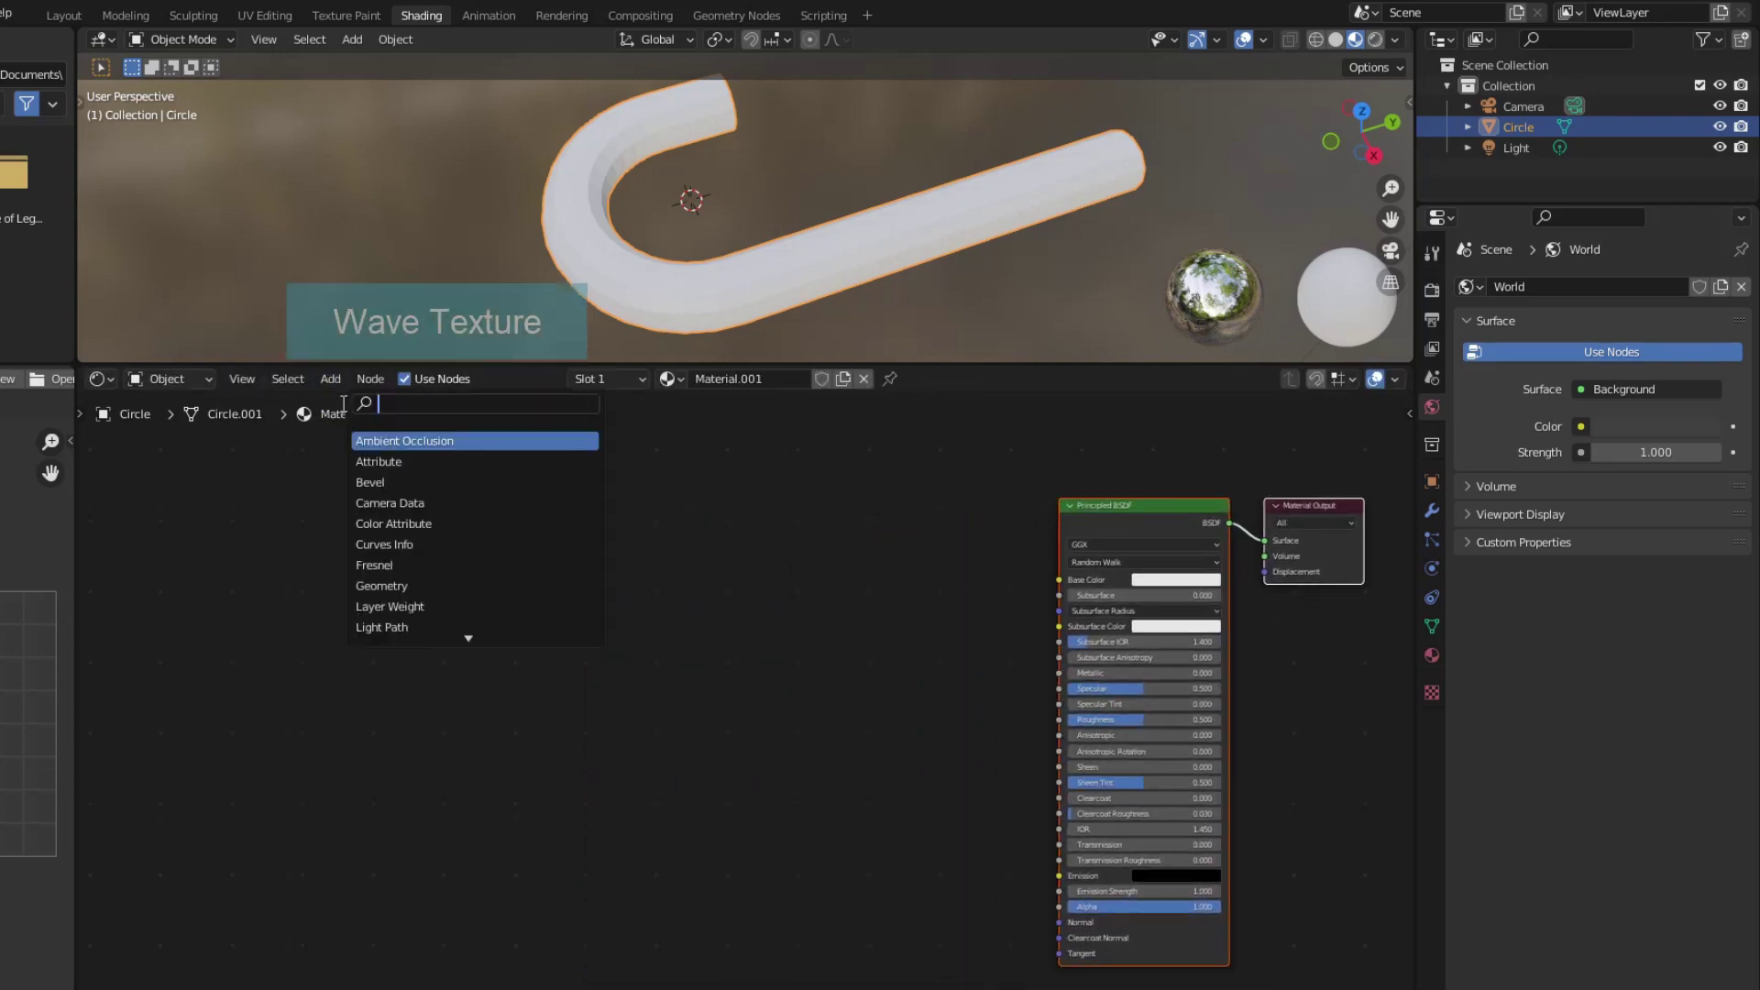
{"action": "type", "text": "wav"}
{"action": "key", "text": "Down"}
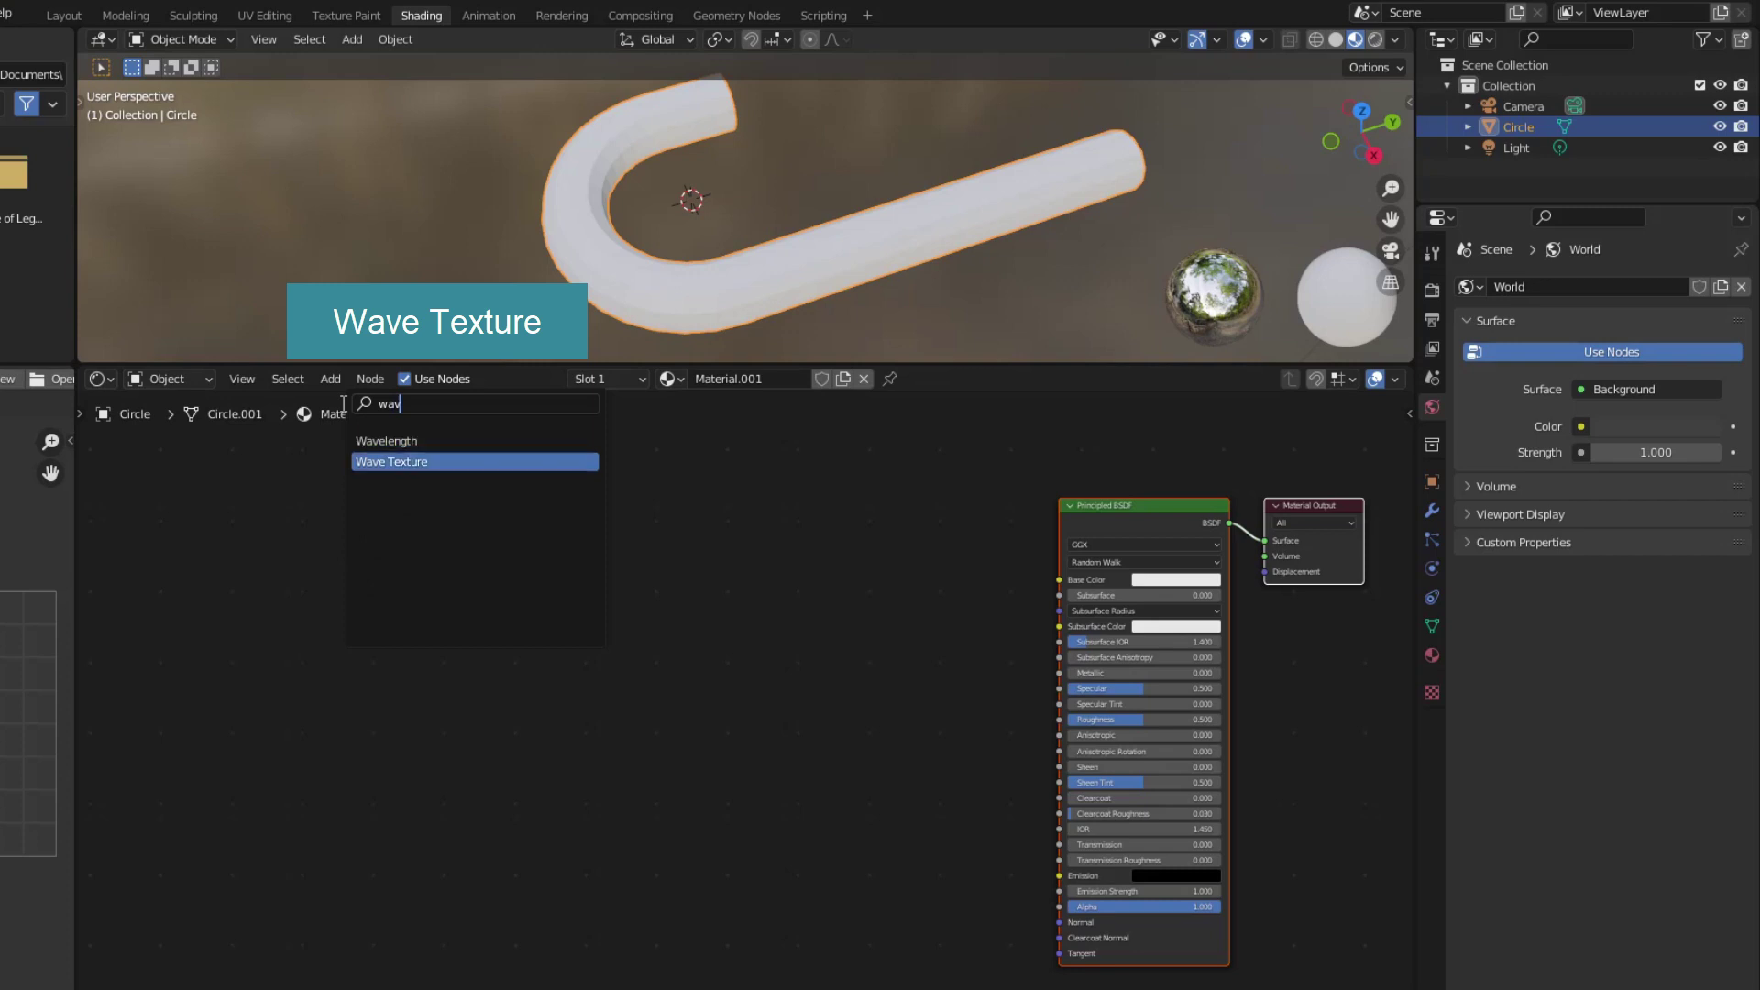
{"action": "key", "text": "Return"}
{"action": "left_click", "coordinate": [796, 553]}
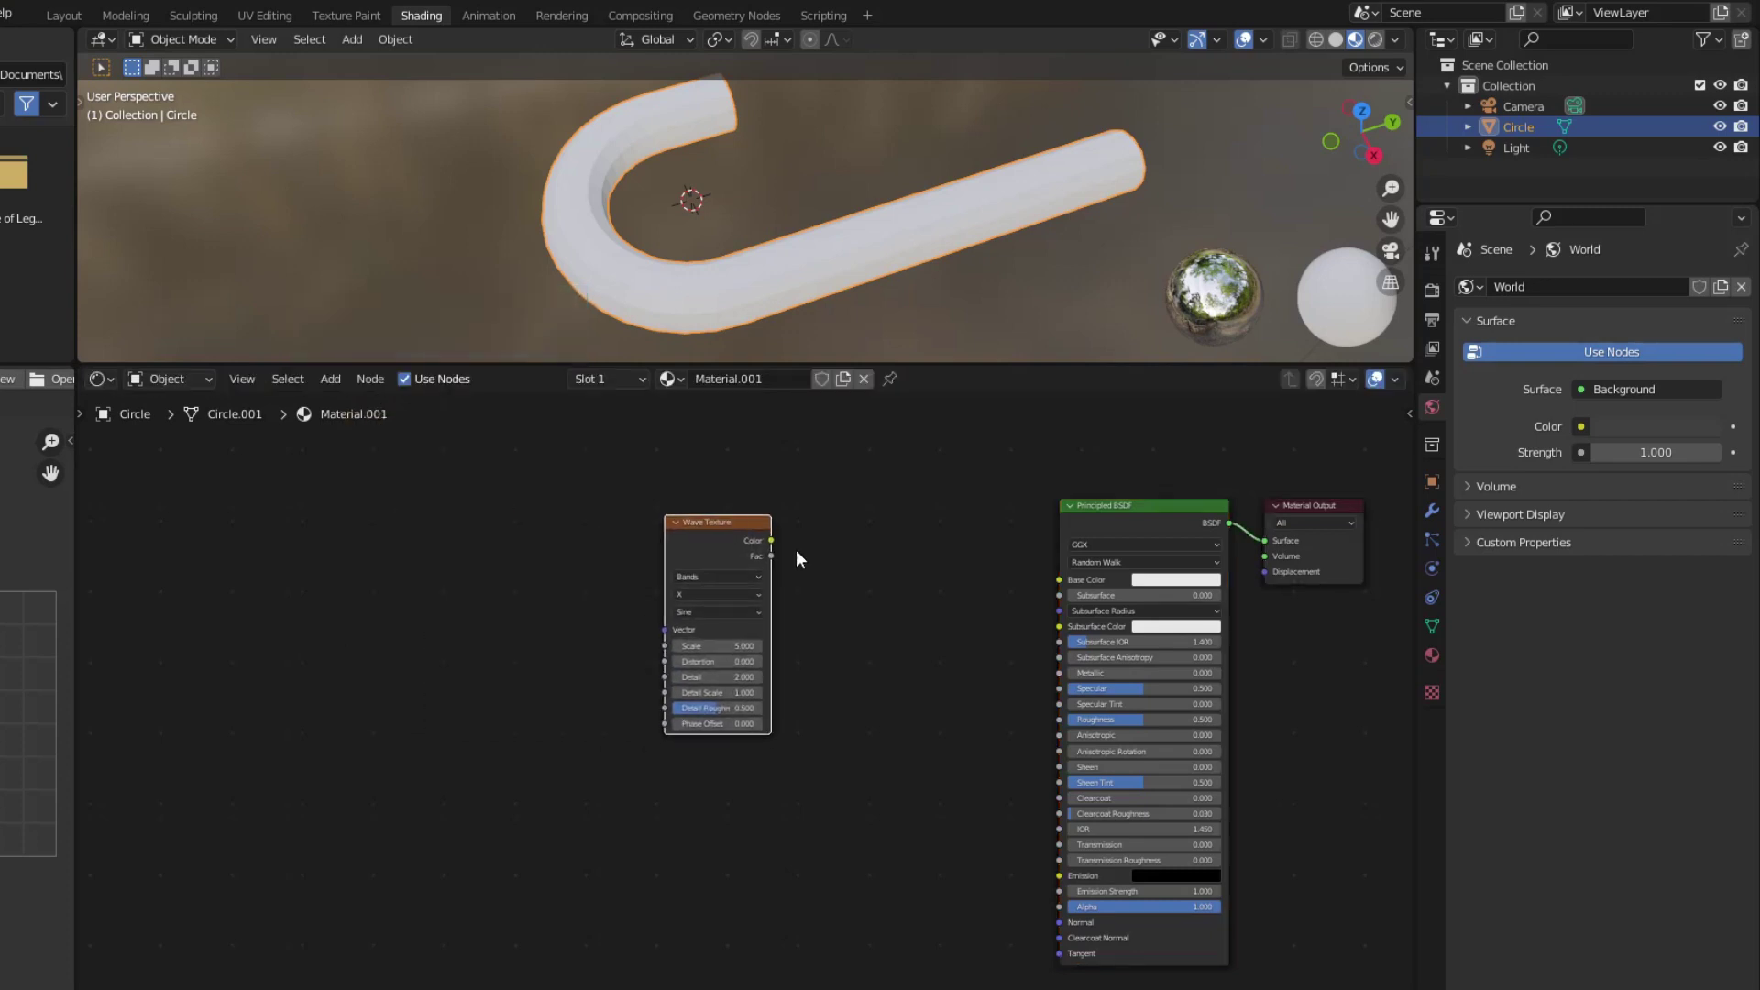
Link the Wave Texture's Color output to Base Color and feed its Vector input from new Texture Coordinate and Mapping nodes
{"action": "left_click_drag", "start_coordinate": [1027, 576], "coordinate": [1059, 579]}
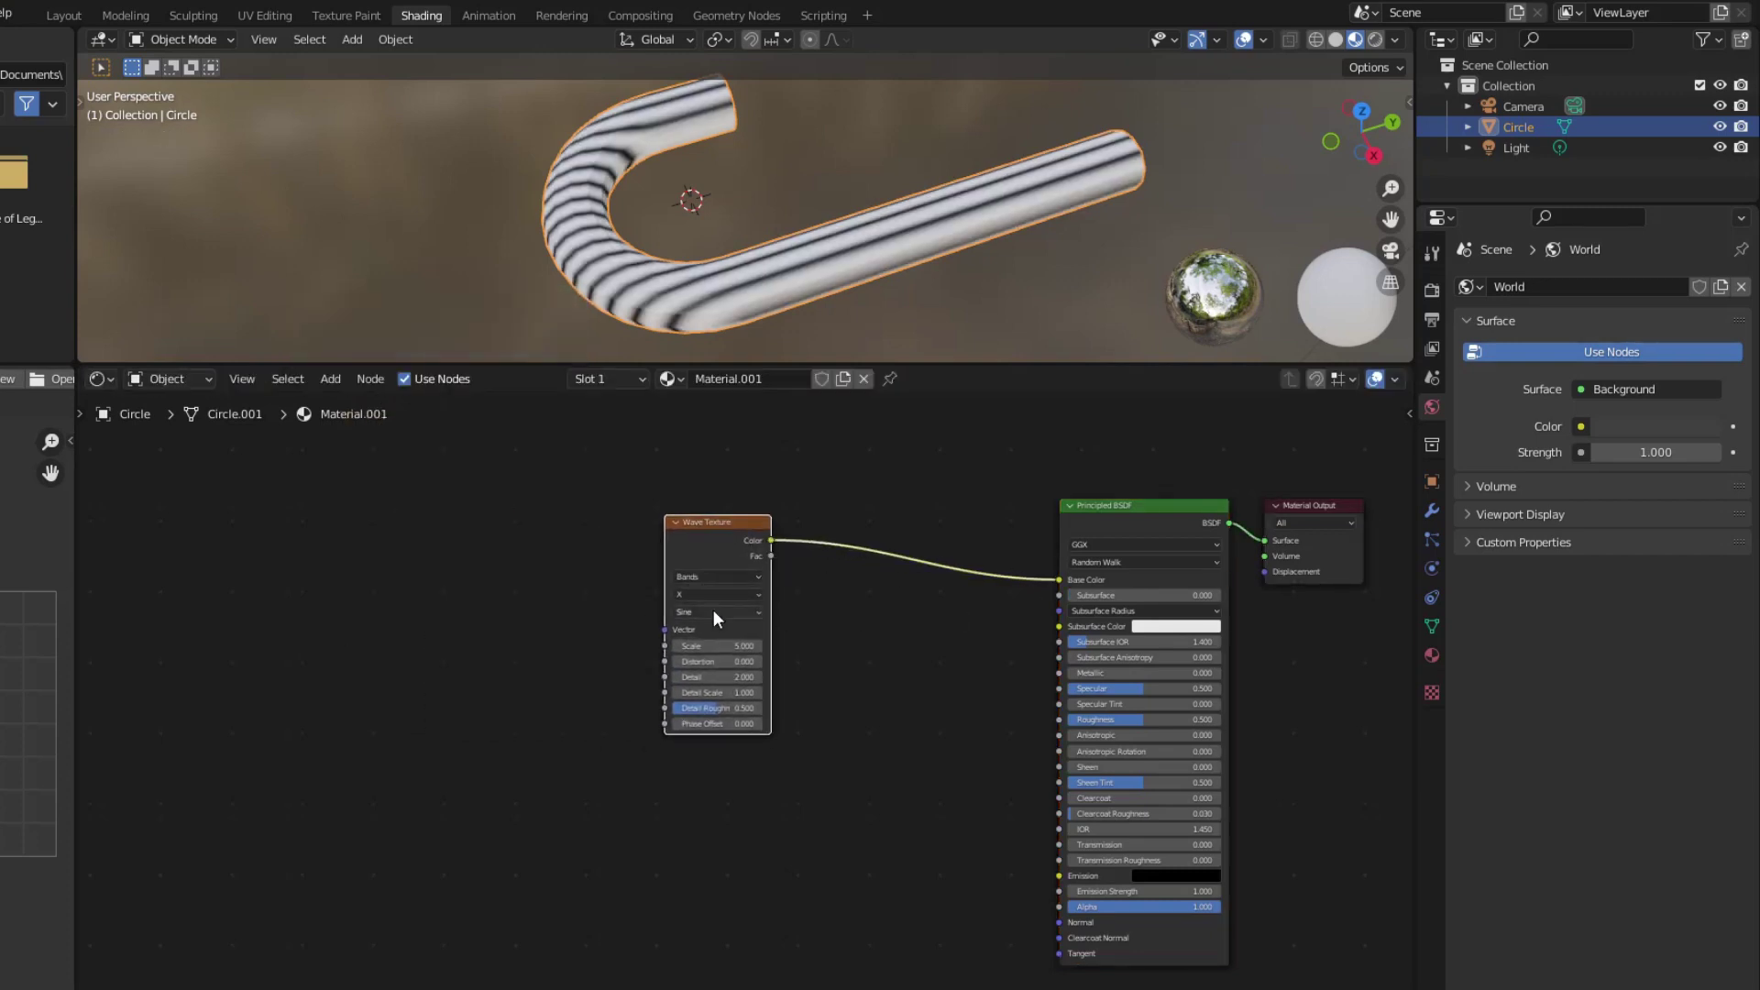
{"action": "key", "text": "ctrl+t"}
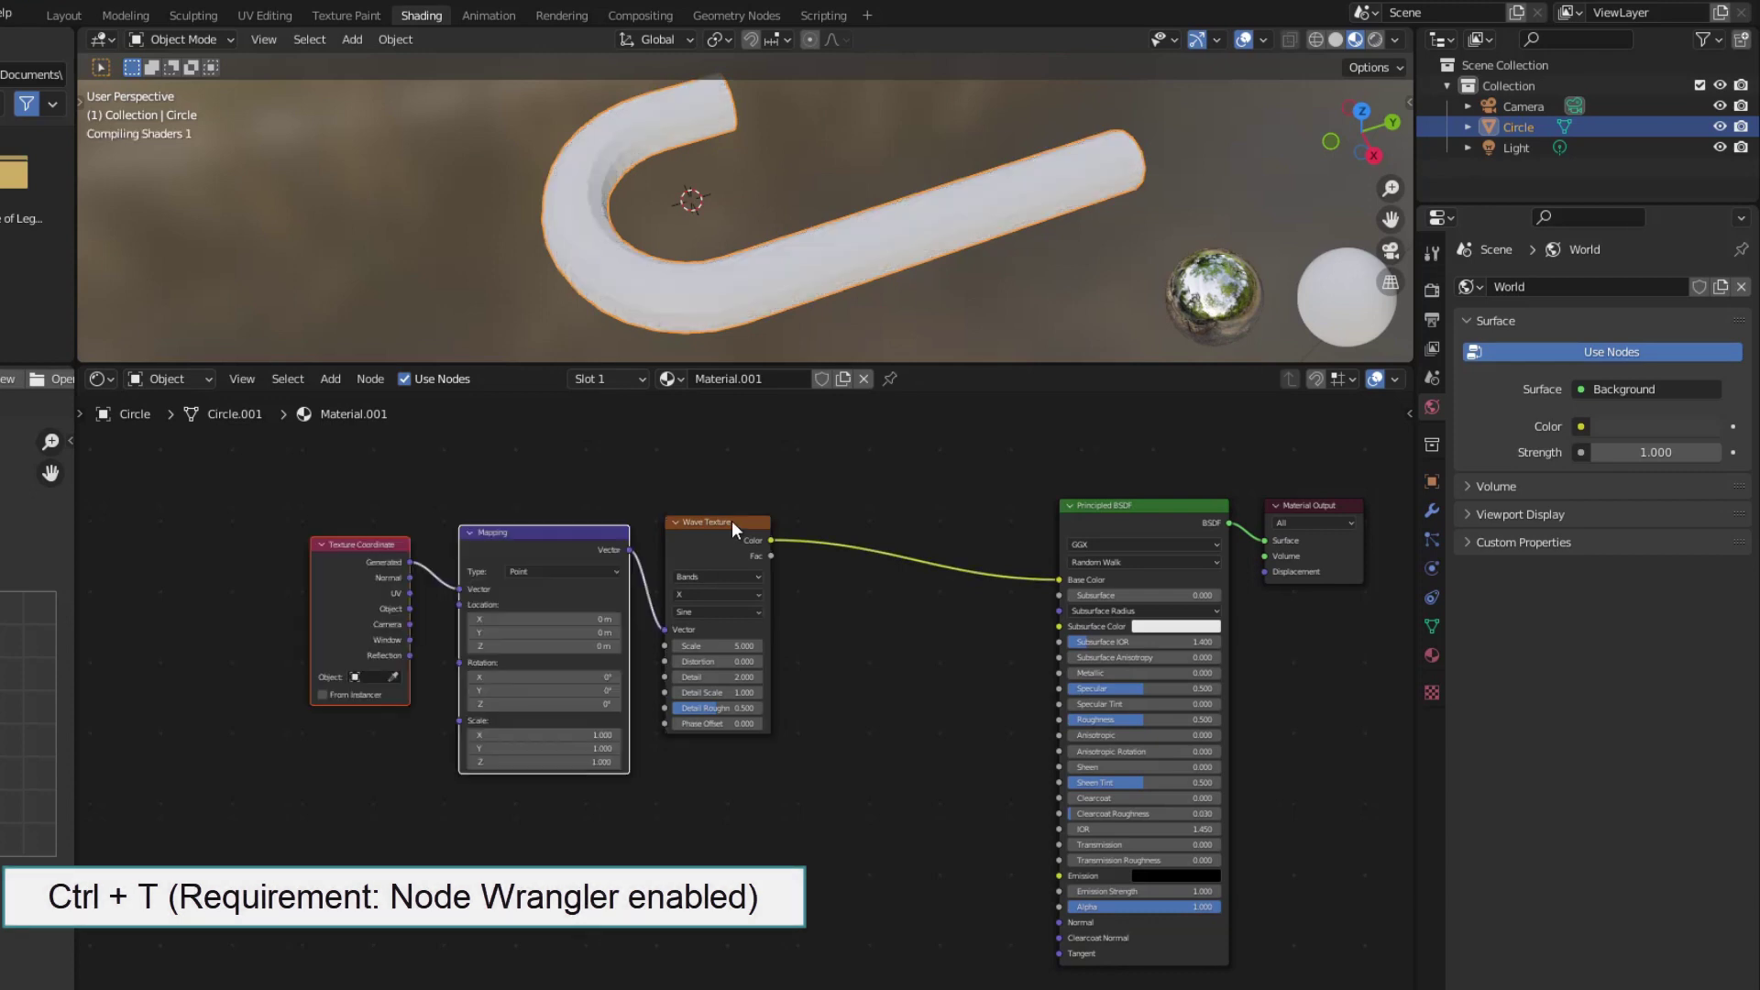
Feed the Mapping node from the UV output and insert a ColorRamp between the Wave Texture and Base Color
{"action": "left_click_drag", "start_coordinate": [410, 593], "coordinate": [459, 588]}
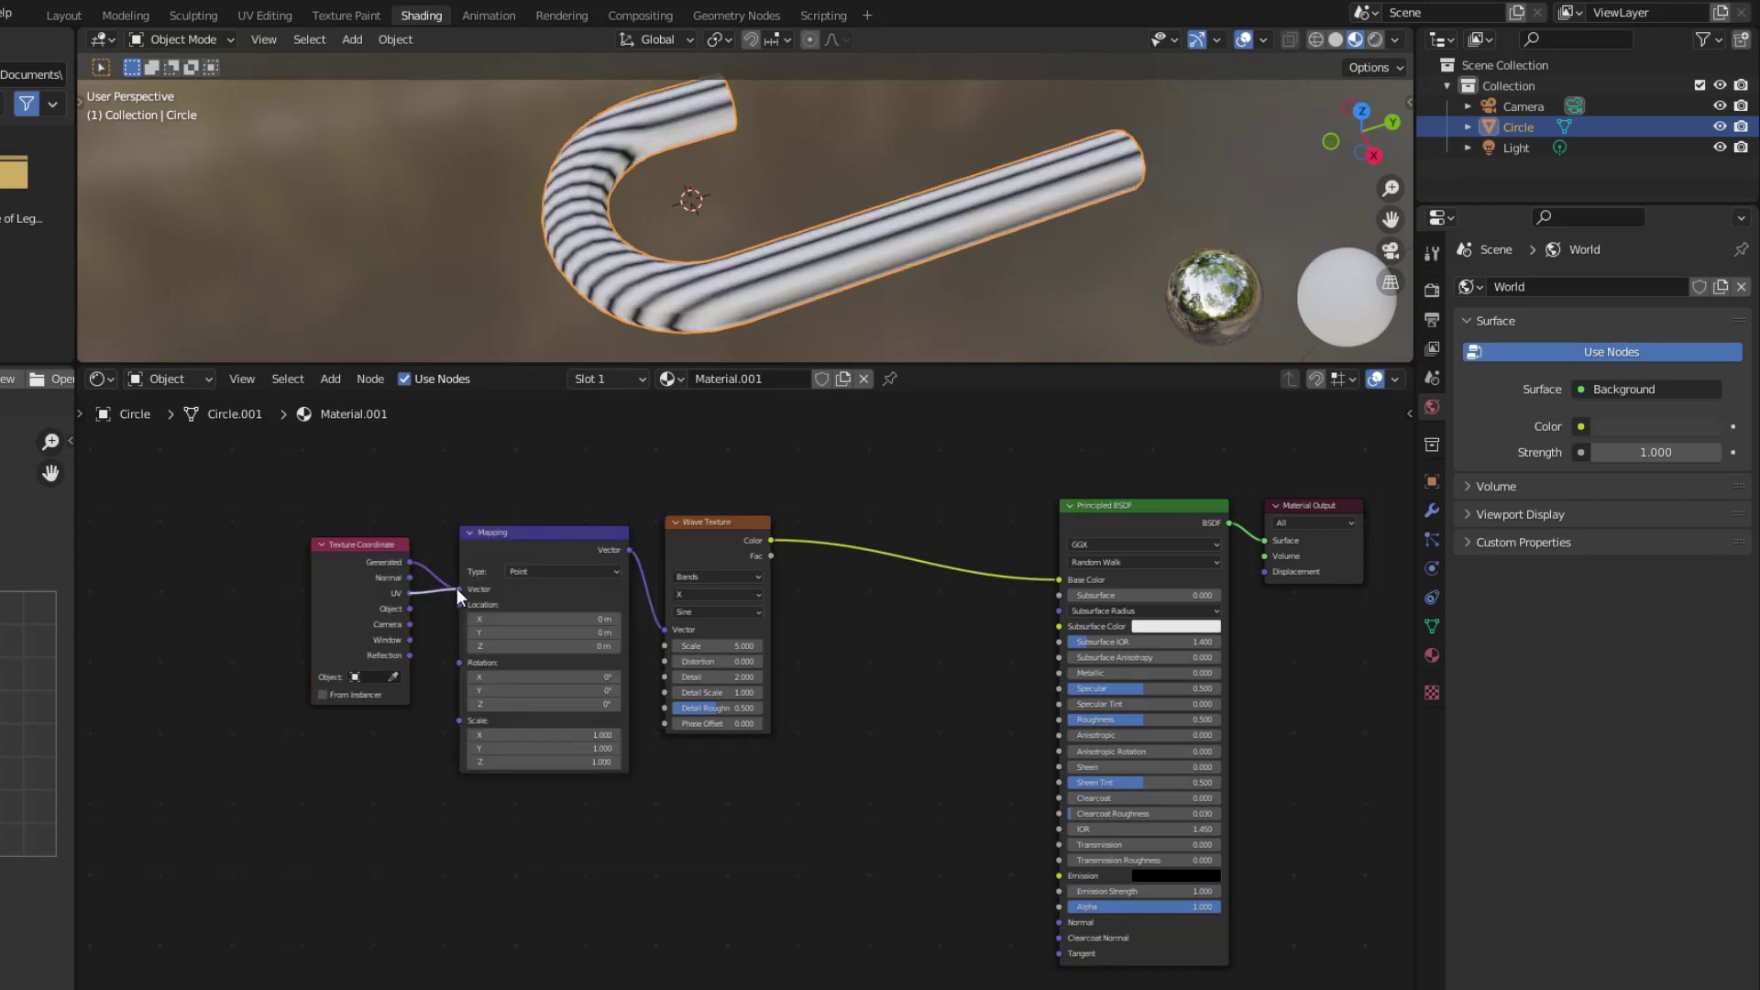
{"action": "left_click", "coordinate": [330, 379]}
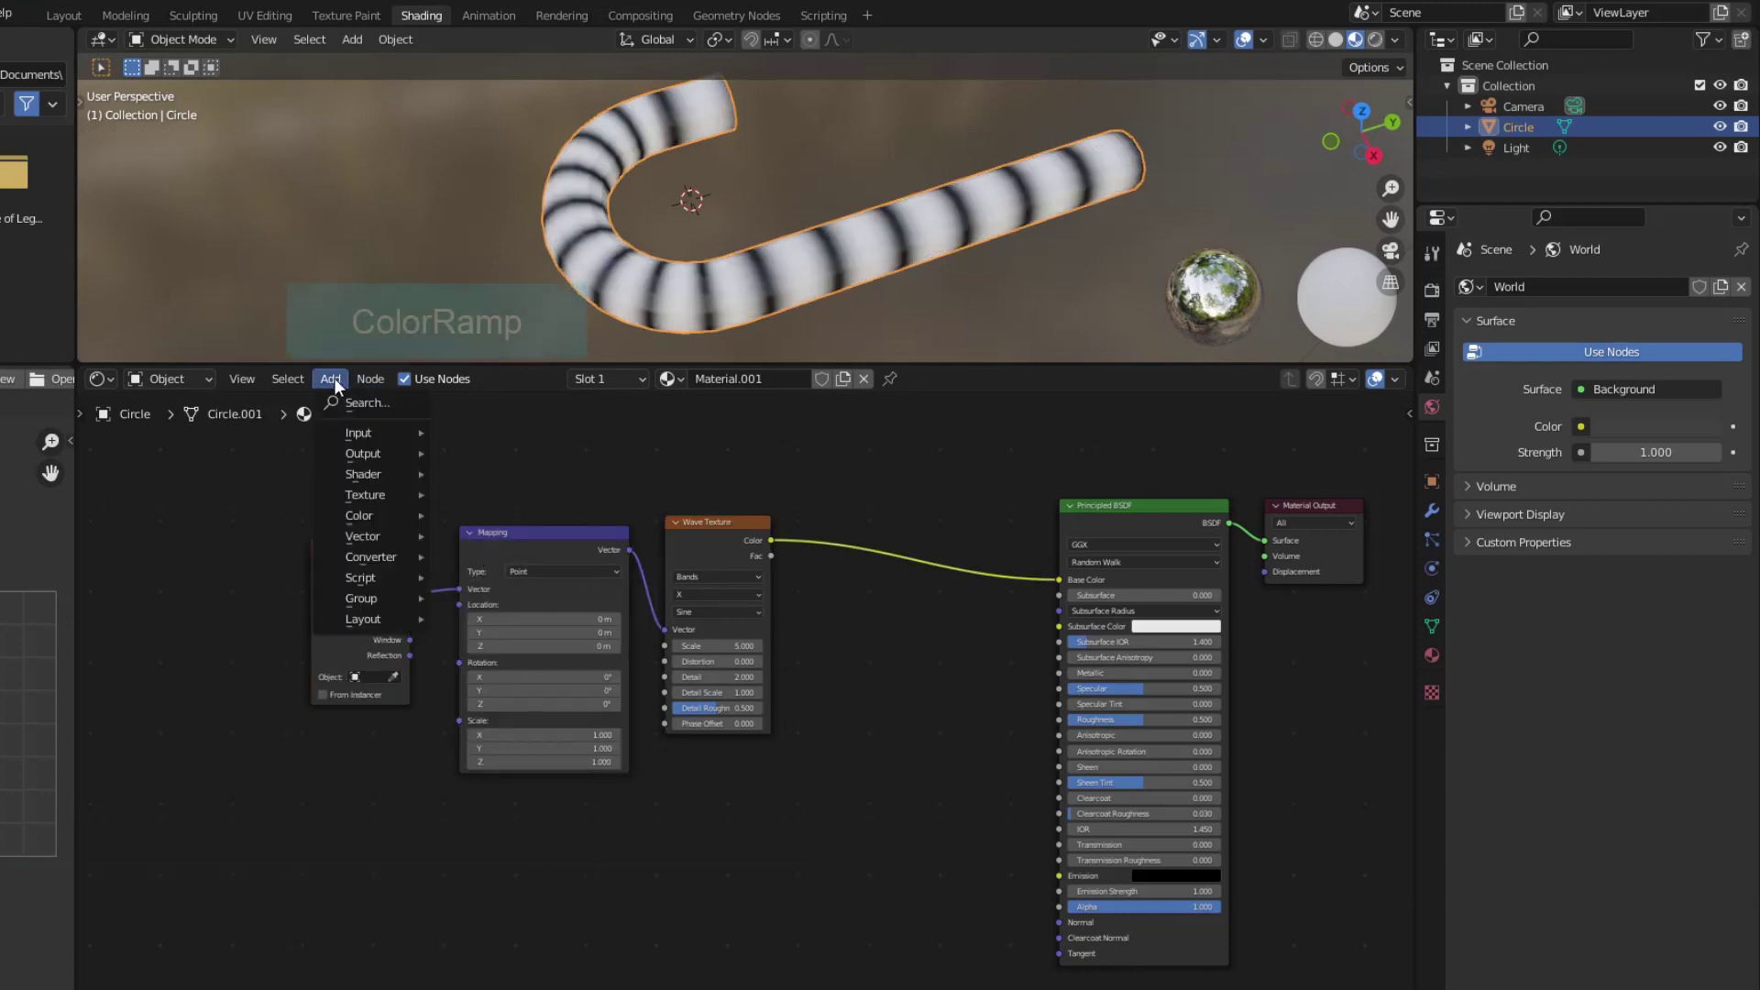
{"action": "left_click", "coordinate": [345, 396]}
{"action": "type", "text": "col"}
{"action": "key", "text": "Return"}
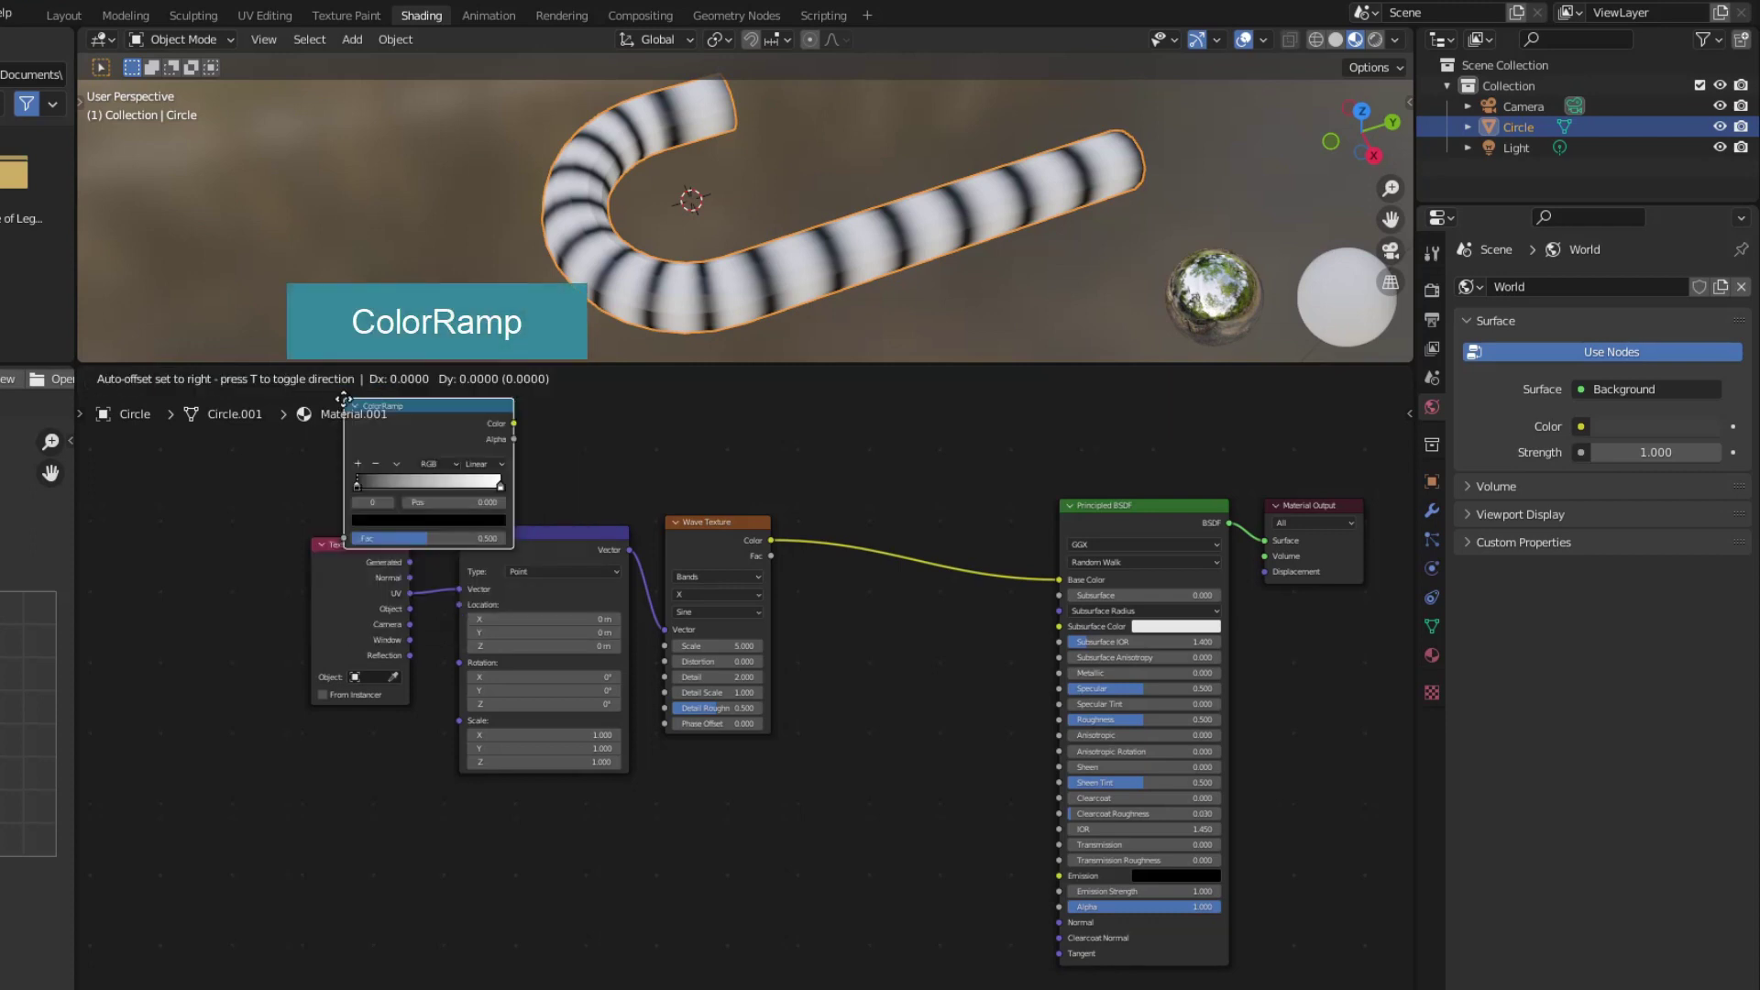
{"action": "left_click", "coordinate": [829, 480]}
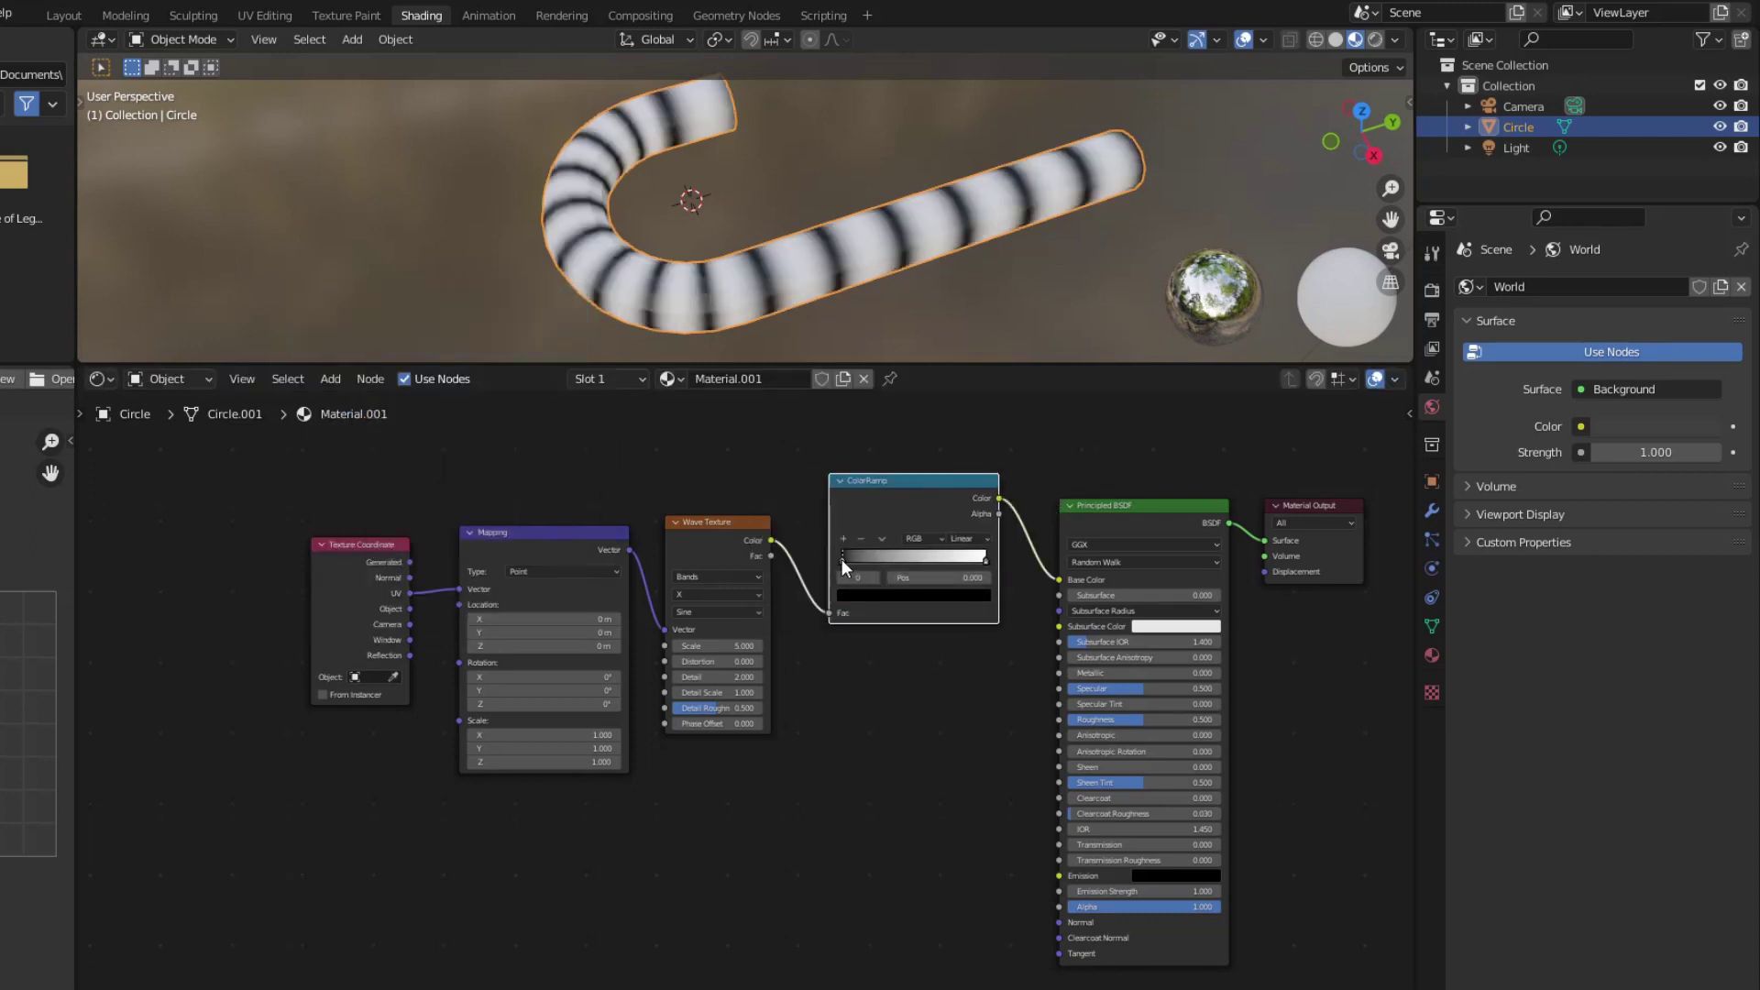
Sharpen the stripes by moving both ColorRamp stops inward, with the white stop at 0.655
{"action": "left_click_drag", "start_coordinate": [841, 560], "coordinate": [875, 558]}
{"action": "left_click_drag", "start_coordinate": [985, 557], "coordinate": [955, 561]}
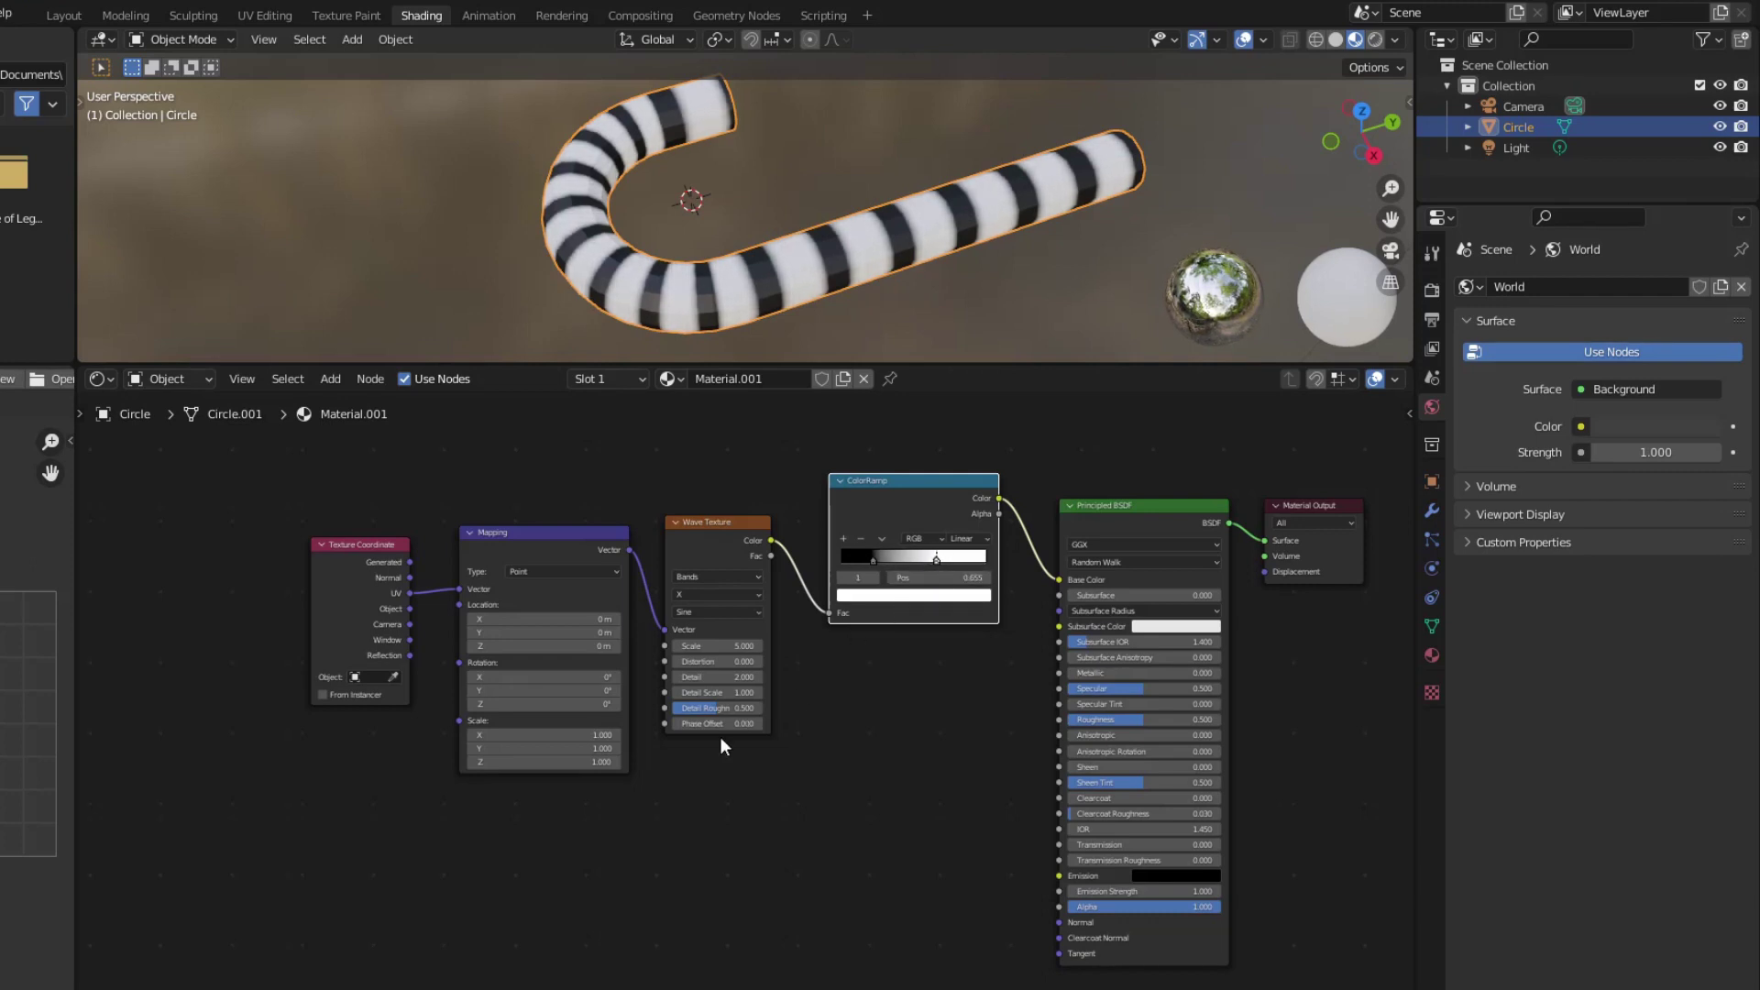
Slant and widen the stripes with a Mapping Z rotation of 17.4° and a Wave Texture scale of 2.1
{"action": "left_click_drag", "start_coordinate": [546, 704], "coordinate": [633, 704]}
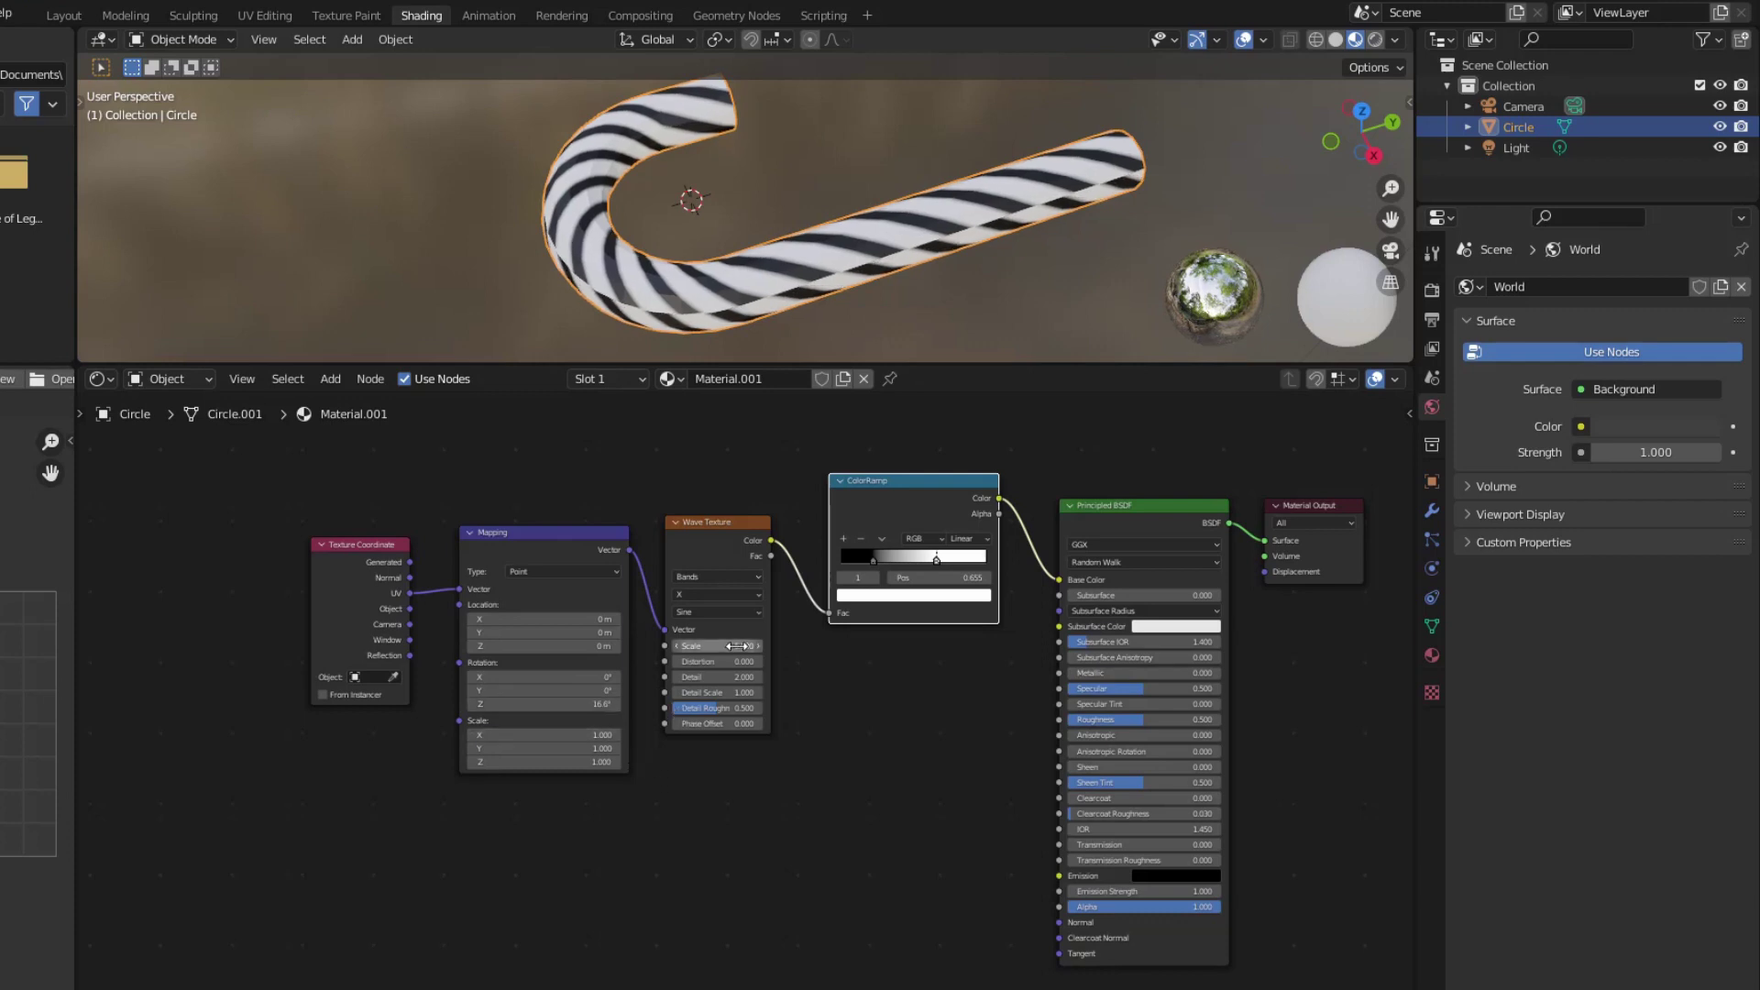
{"action": "left_click_drag", "start_coordinate": [736, 646], "coordinate": [687, 646]}
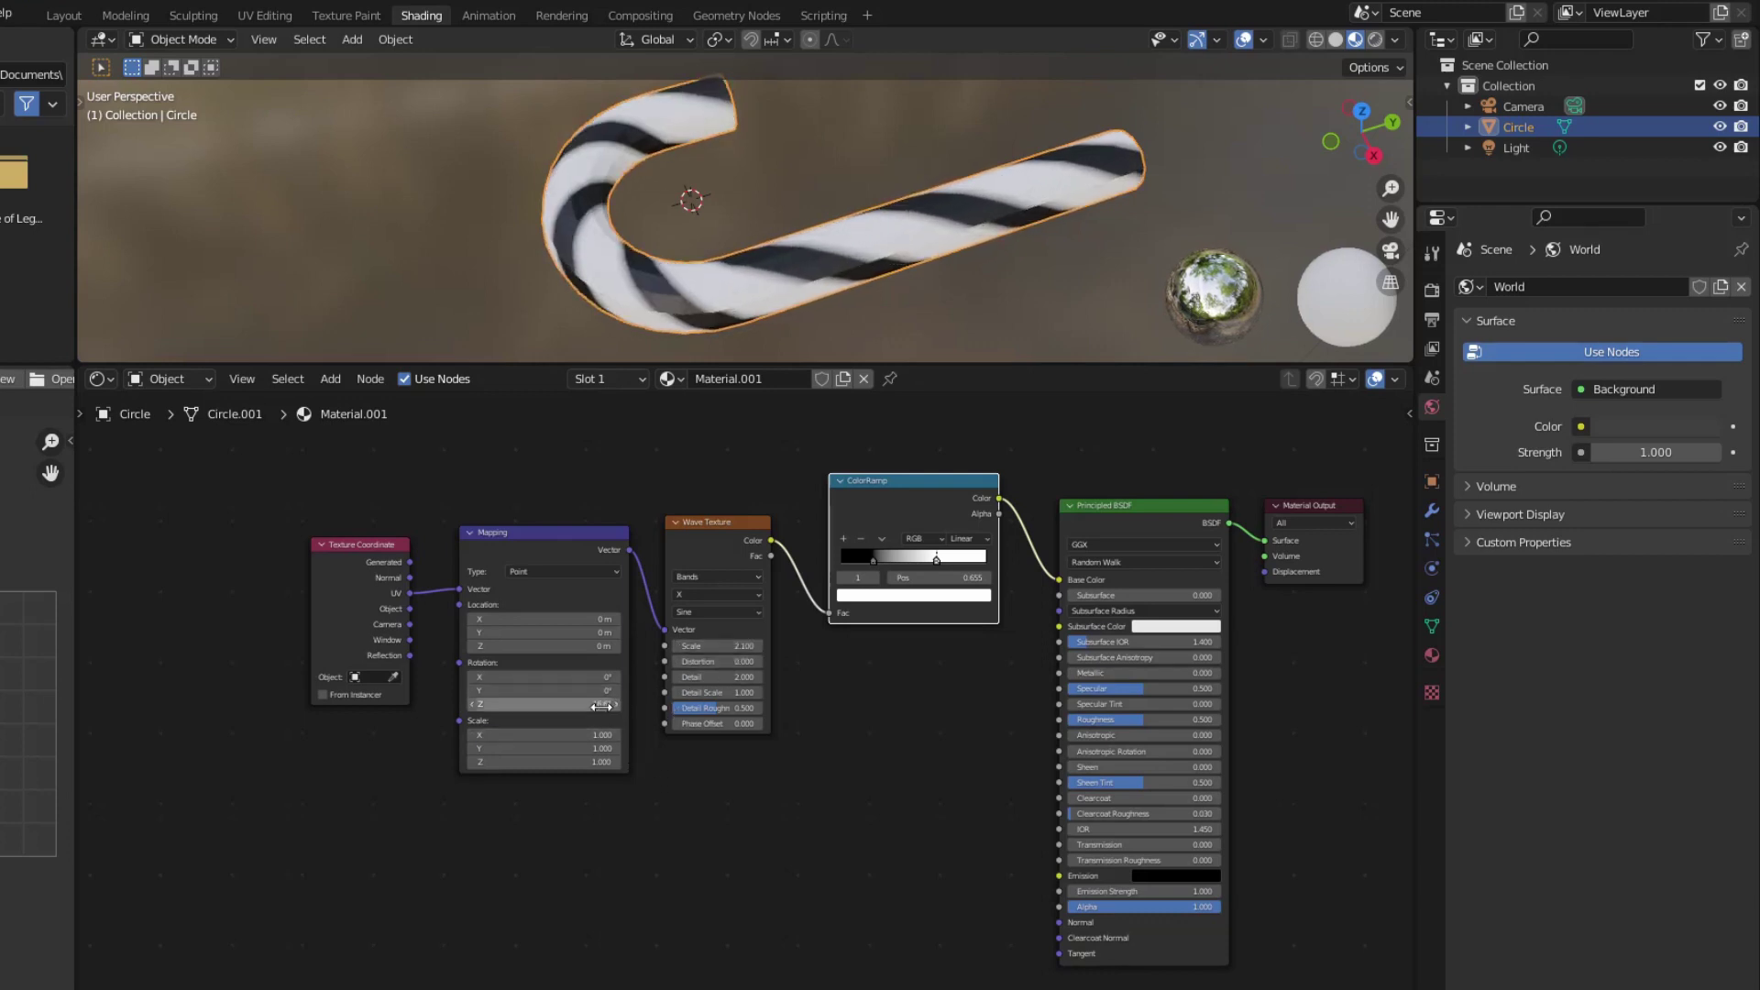
{"action": "left_click_drag", "start_coordinate": [600, 705], "coordinate": [613, 705]}
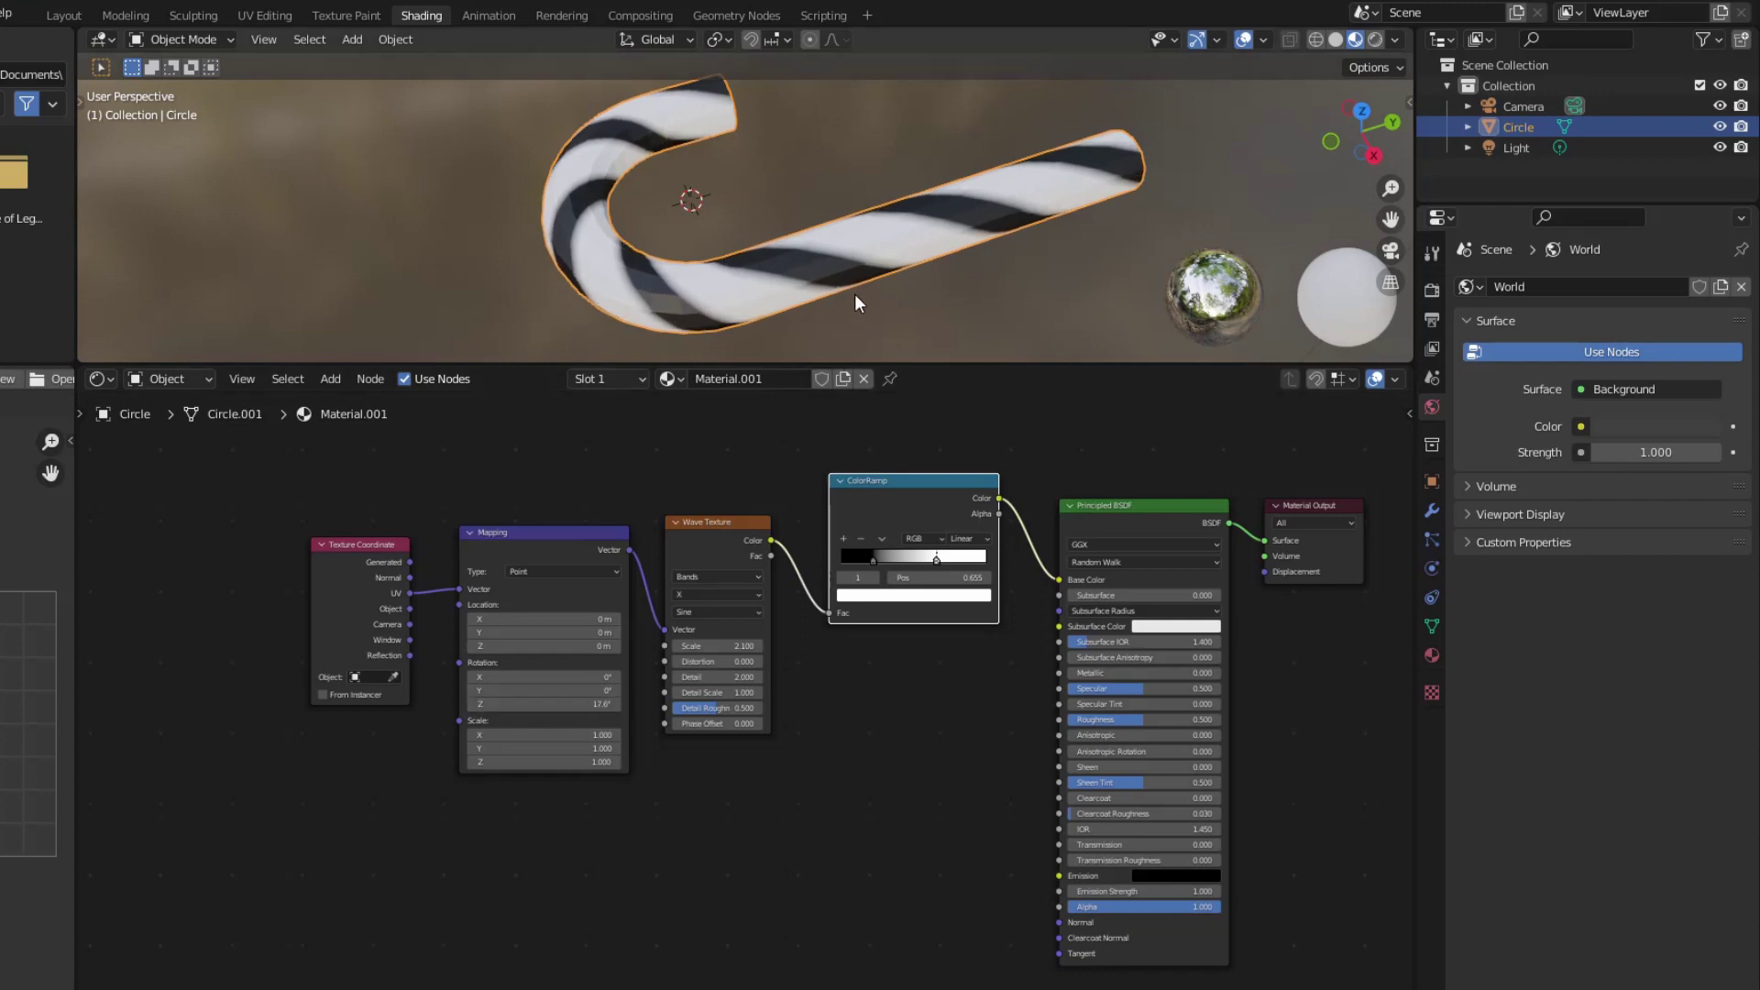
{"action": "middle_click_drag", "start_coordinate": [854, 293], "coordinate": [833, 259]}
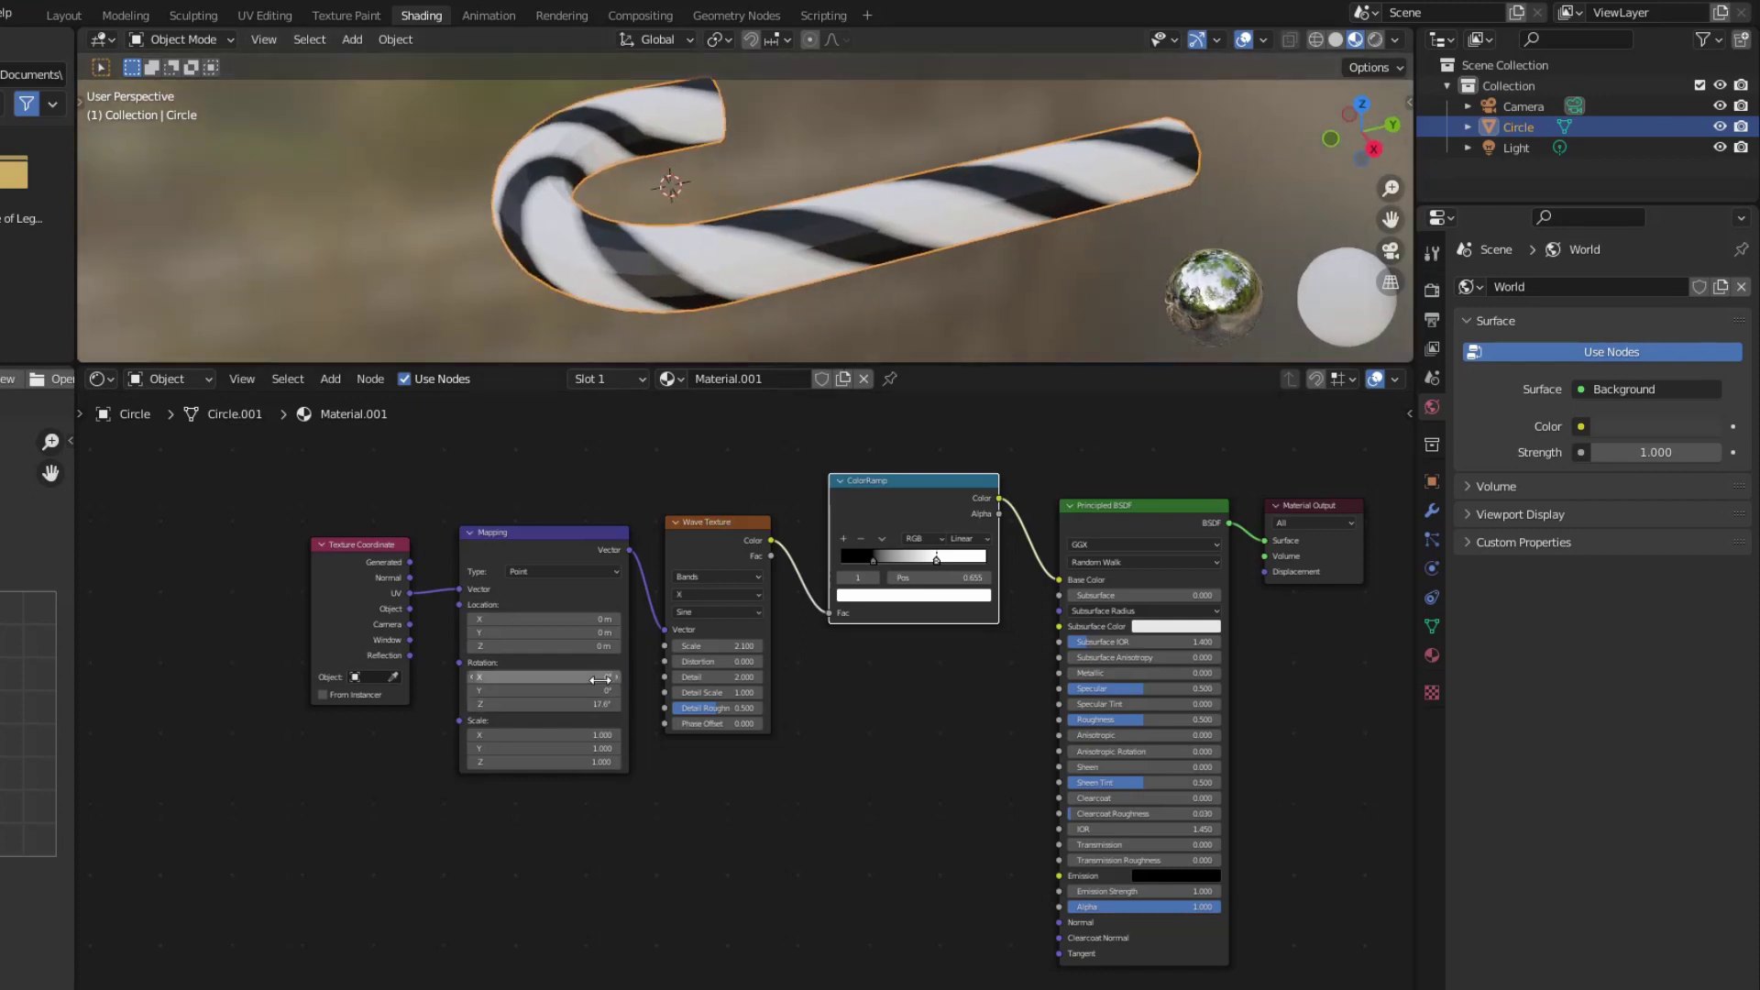
{"action": "left_click_drag", "start_coordinate": [604, 705], "coordinate": [470, 708]}
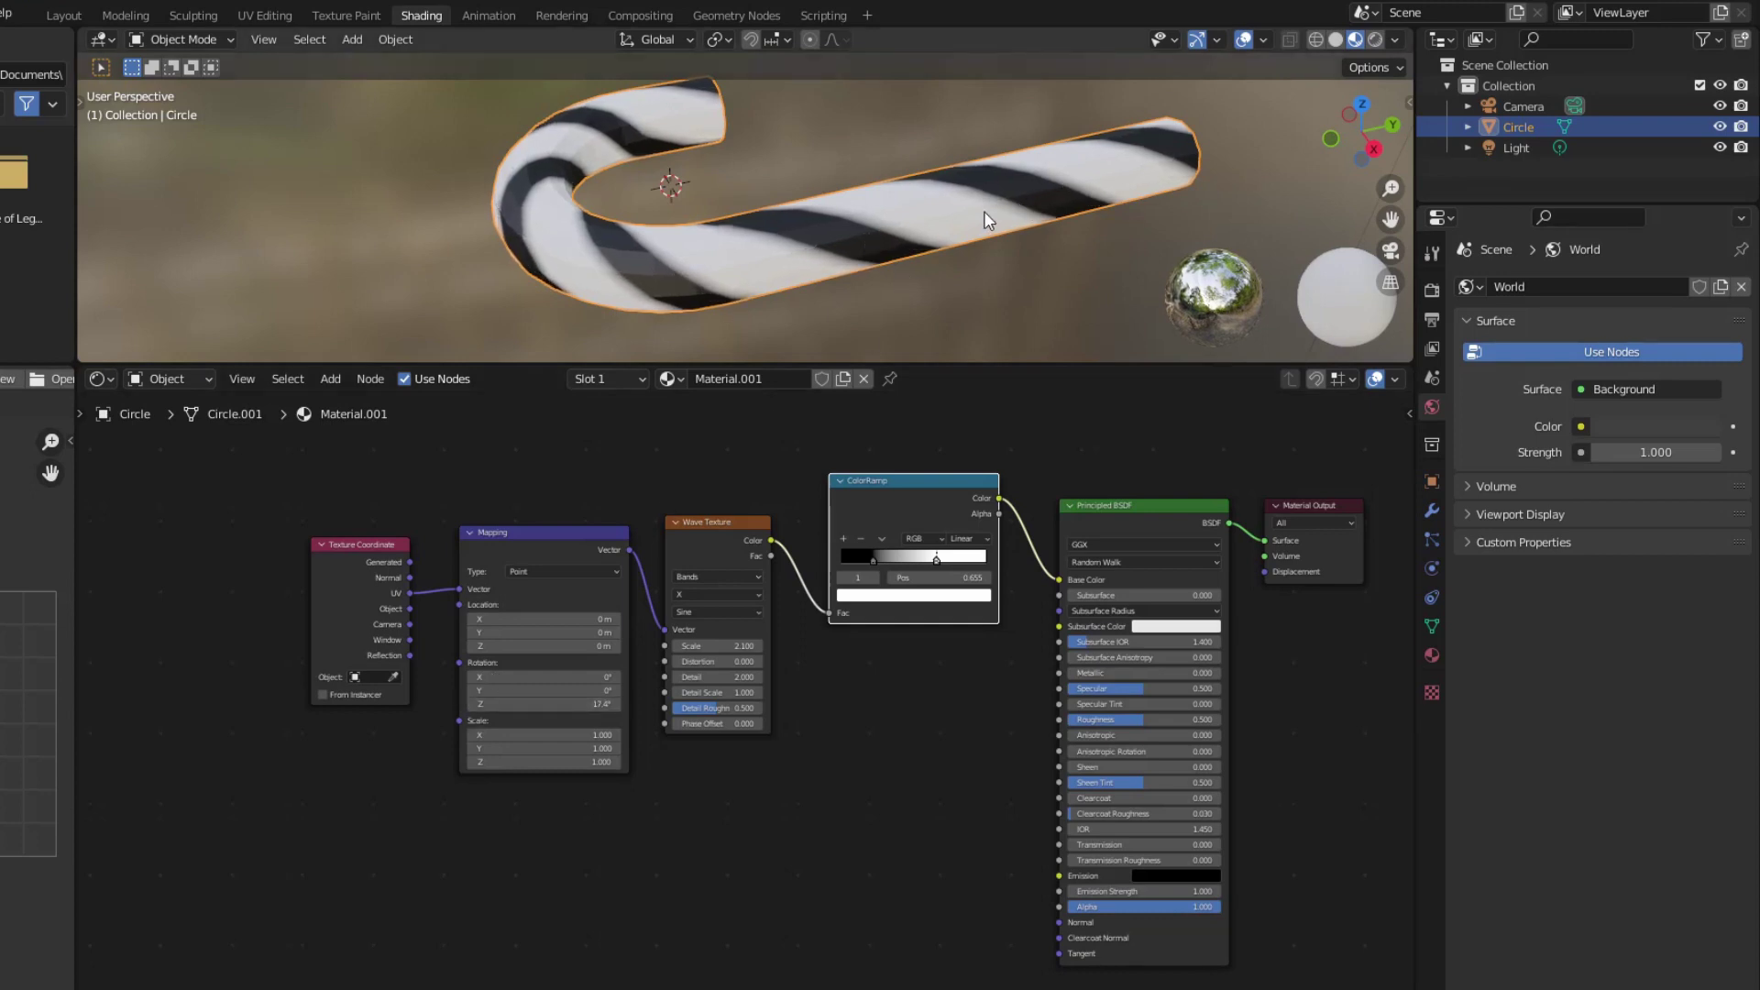
{"action": "middle_click_drag", "start_coordinate": [981, 213], "coordinate": [916, 258]}
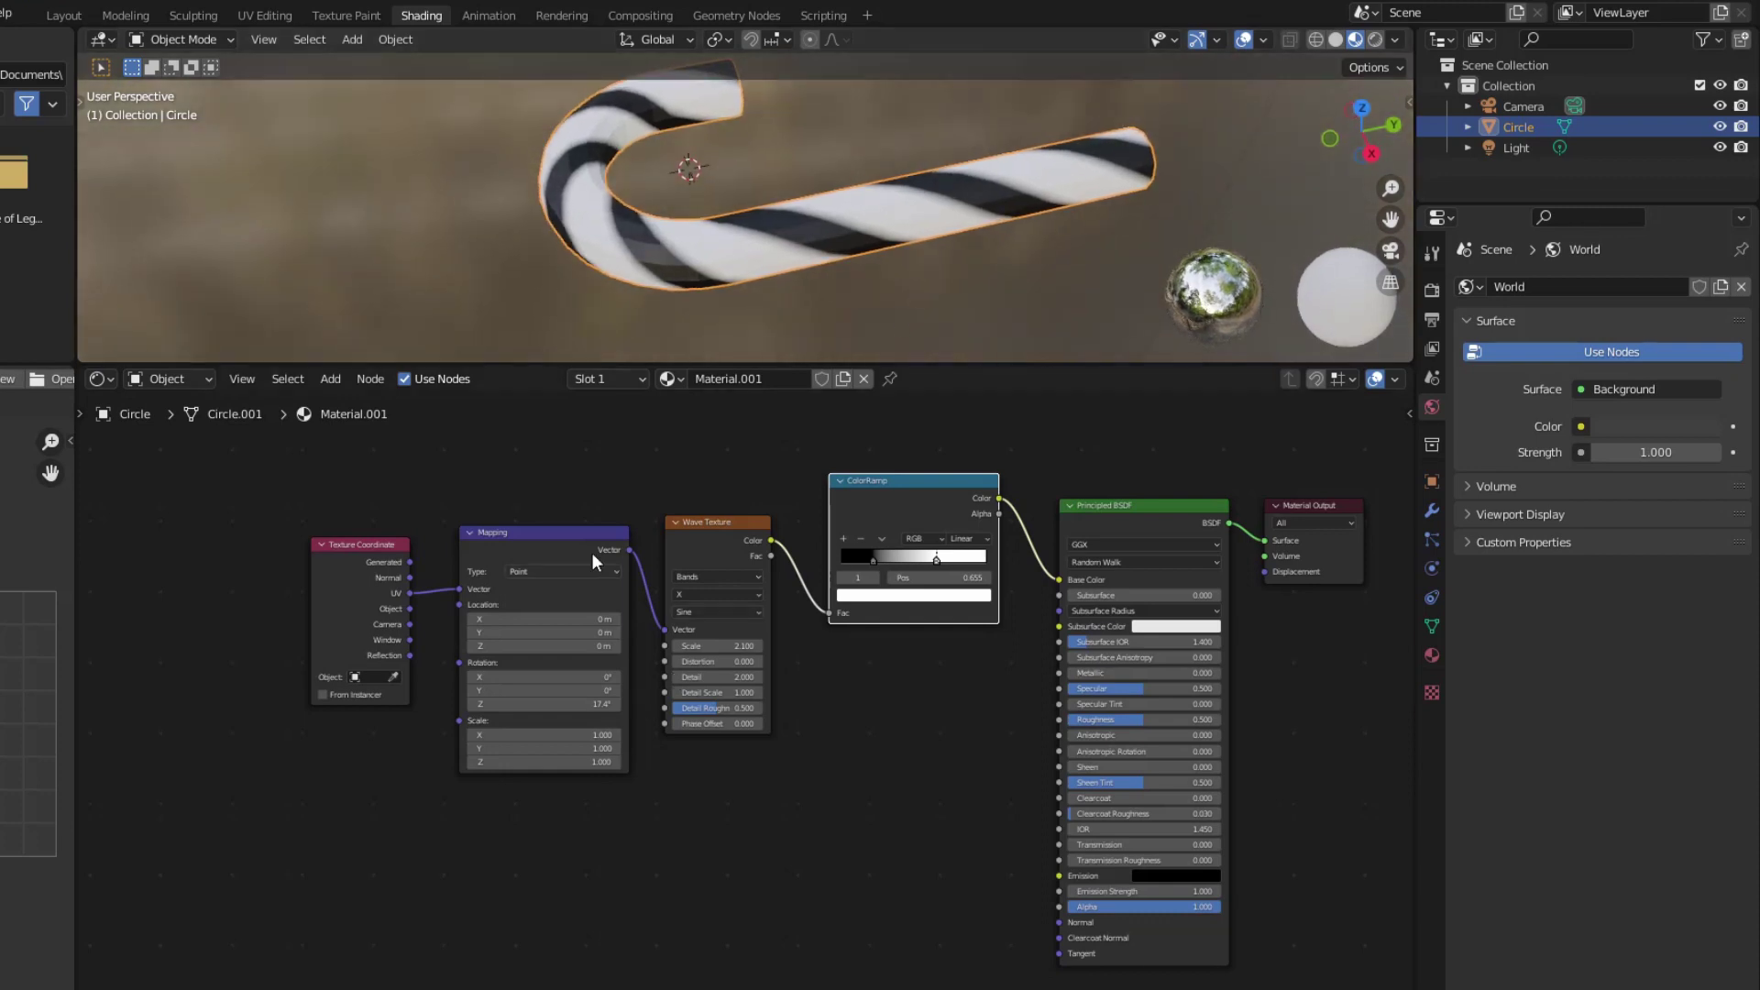
Recolor the ColorRamp's black stop pure red, and bring the two stops closer together with the red one at 0.286
{"action": "left_click_drag", "start_coordinate": [899, 480], "coordinate": [953, 434]}
{"action": "left_click", "coordinate": [868, 634]}
{"action": "left_click", "coordinate": [890, 538]}
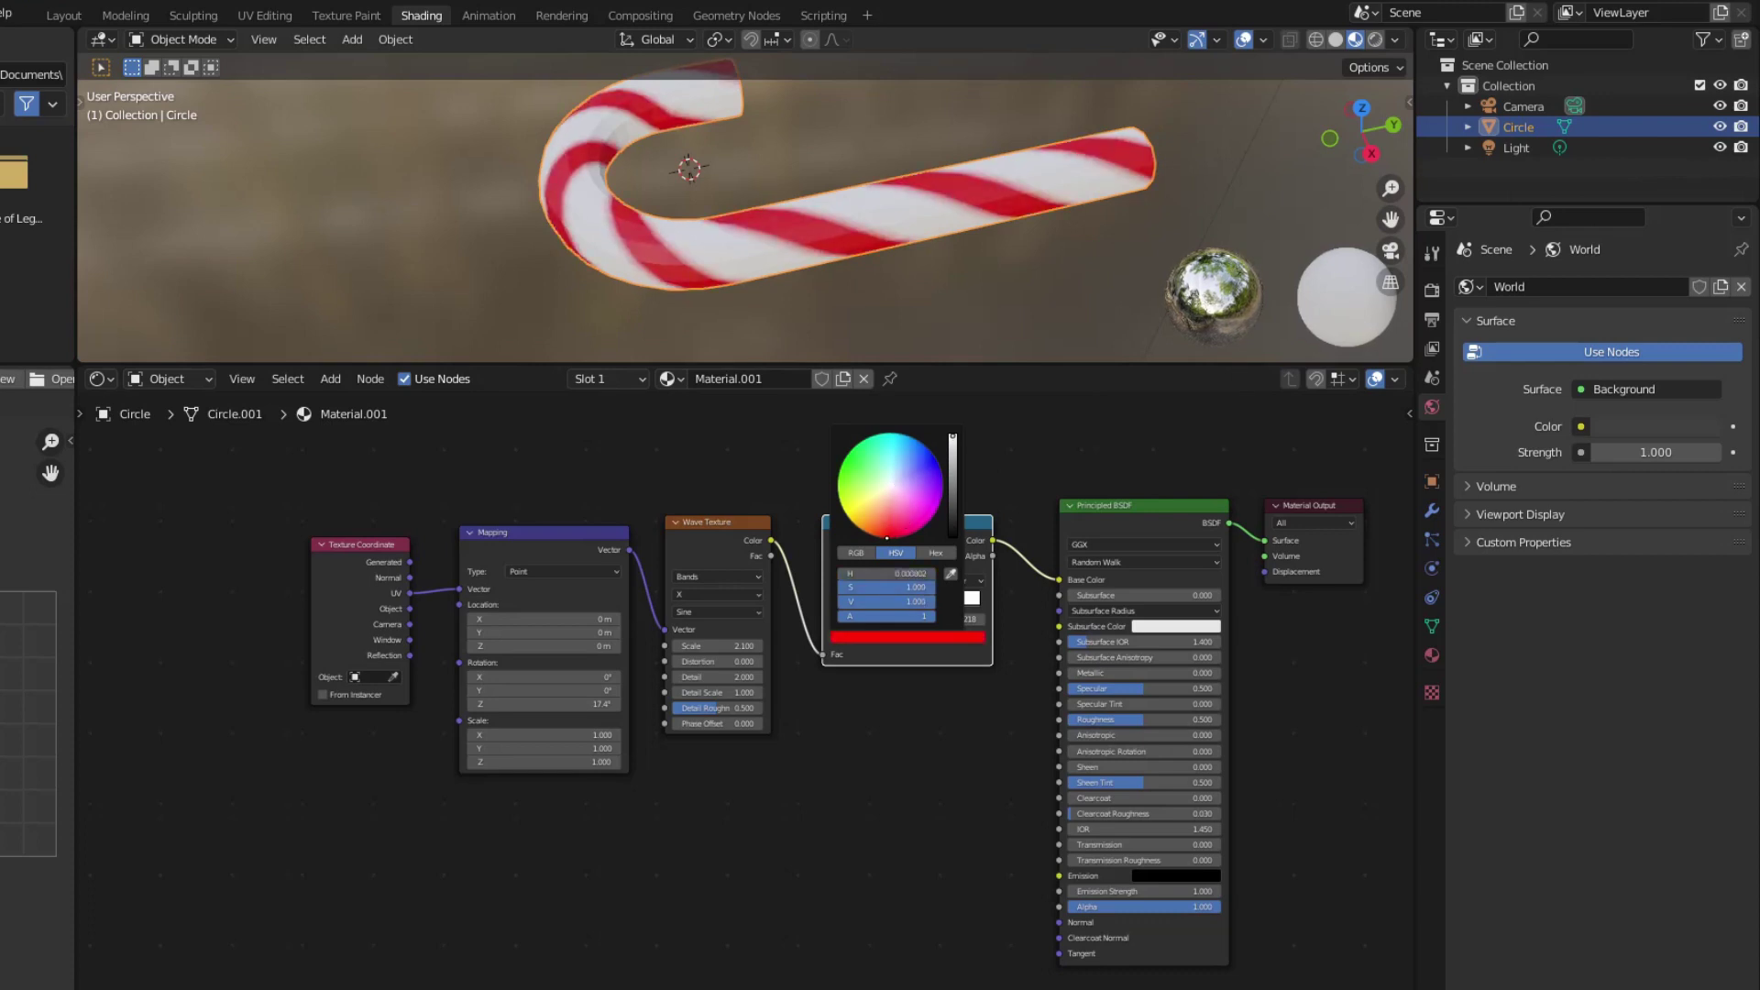
{"action": "left_click_drag", "start_coordinate": [935, 602], "coordinate": [868, 607]}
{"action": "left_click", "coordinate": [904, 603]}
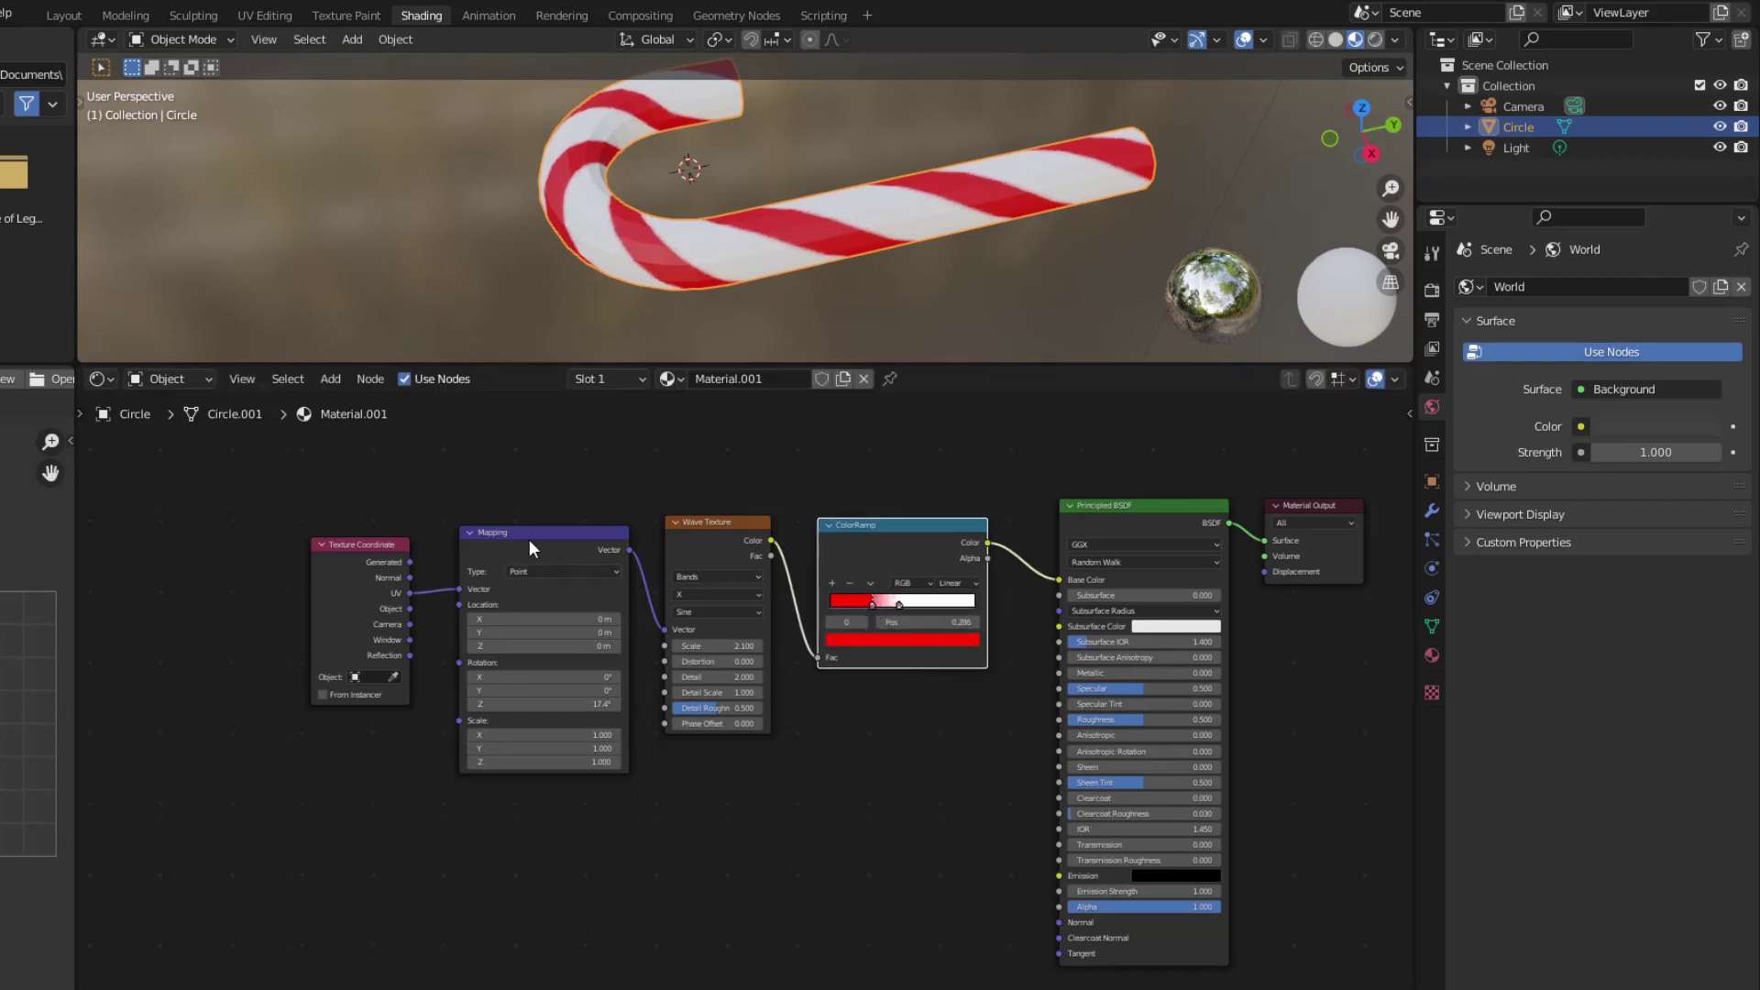
Duplicate the Mapping, Wave Texture and ColorRamp nodes below the originals, linking the copy's input to UV and its ramp to Base Color
{"action": "left_click_drag", "start_coordinate": [429, 482], "coordinate": [880, 675]}
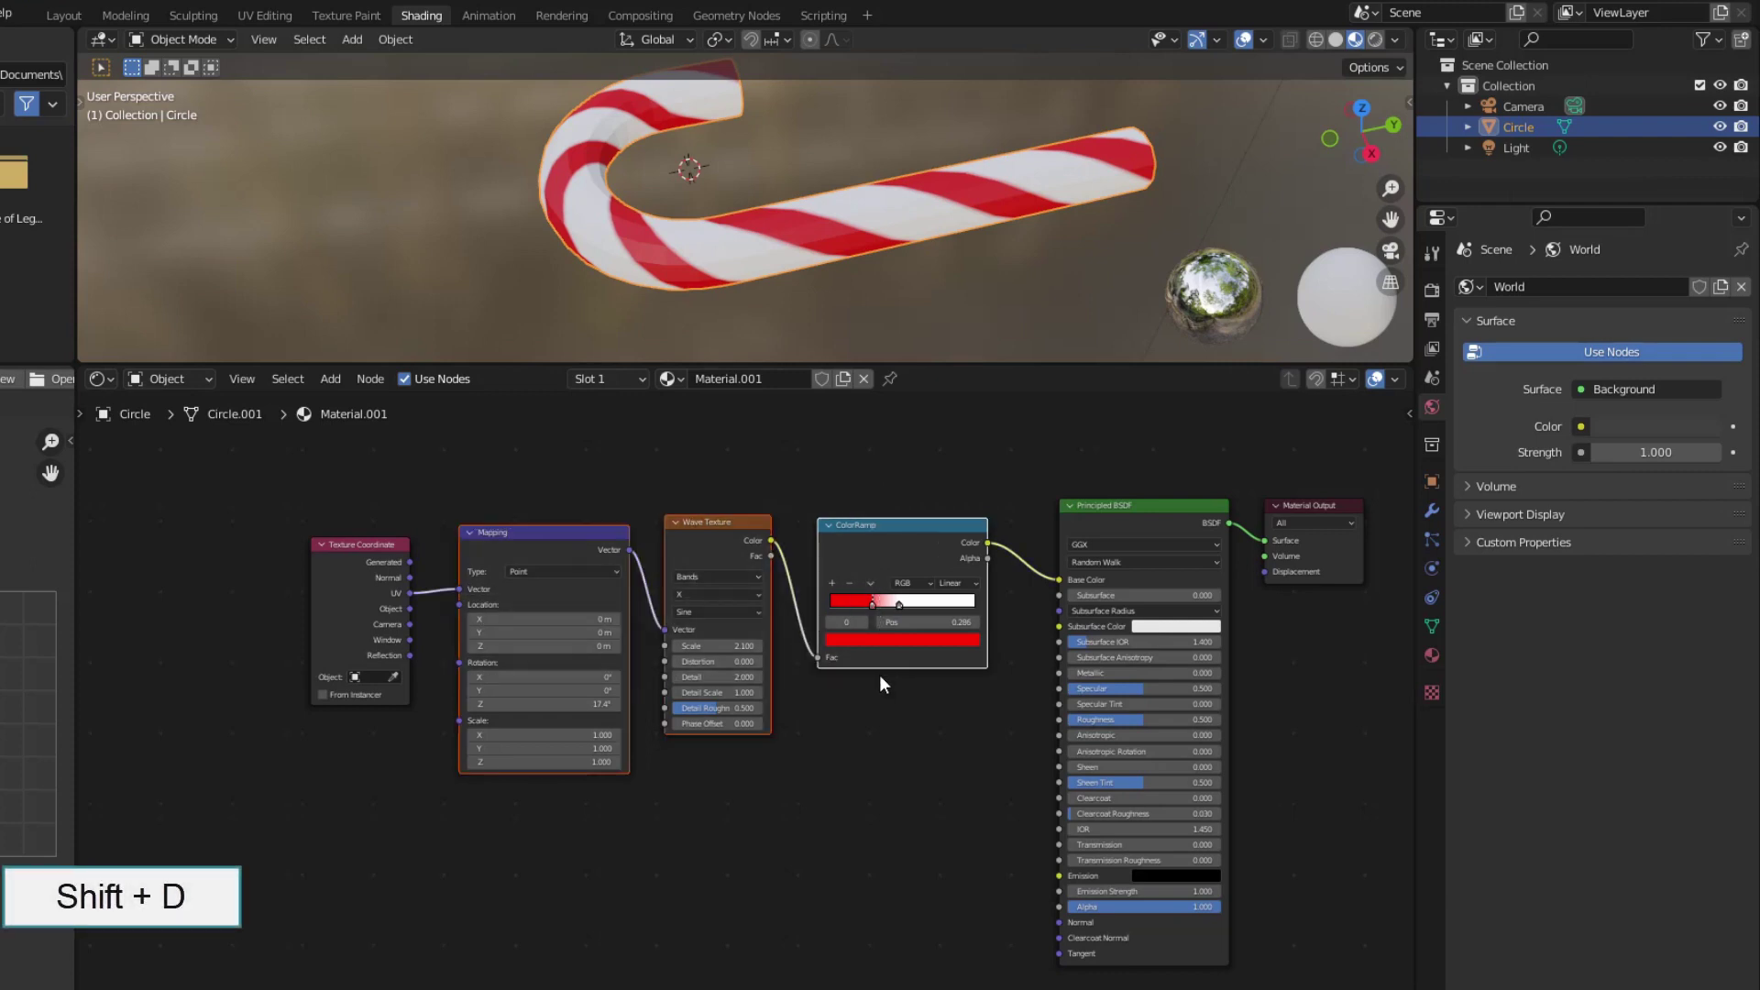
{"action": "key", "text": "shift+d"}
{"action": "left_click", "coordinate": [873, 926]}
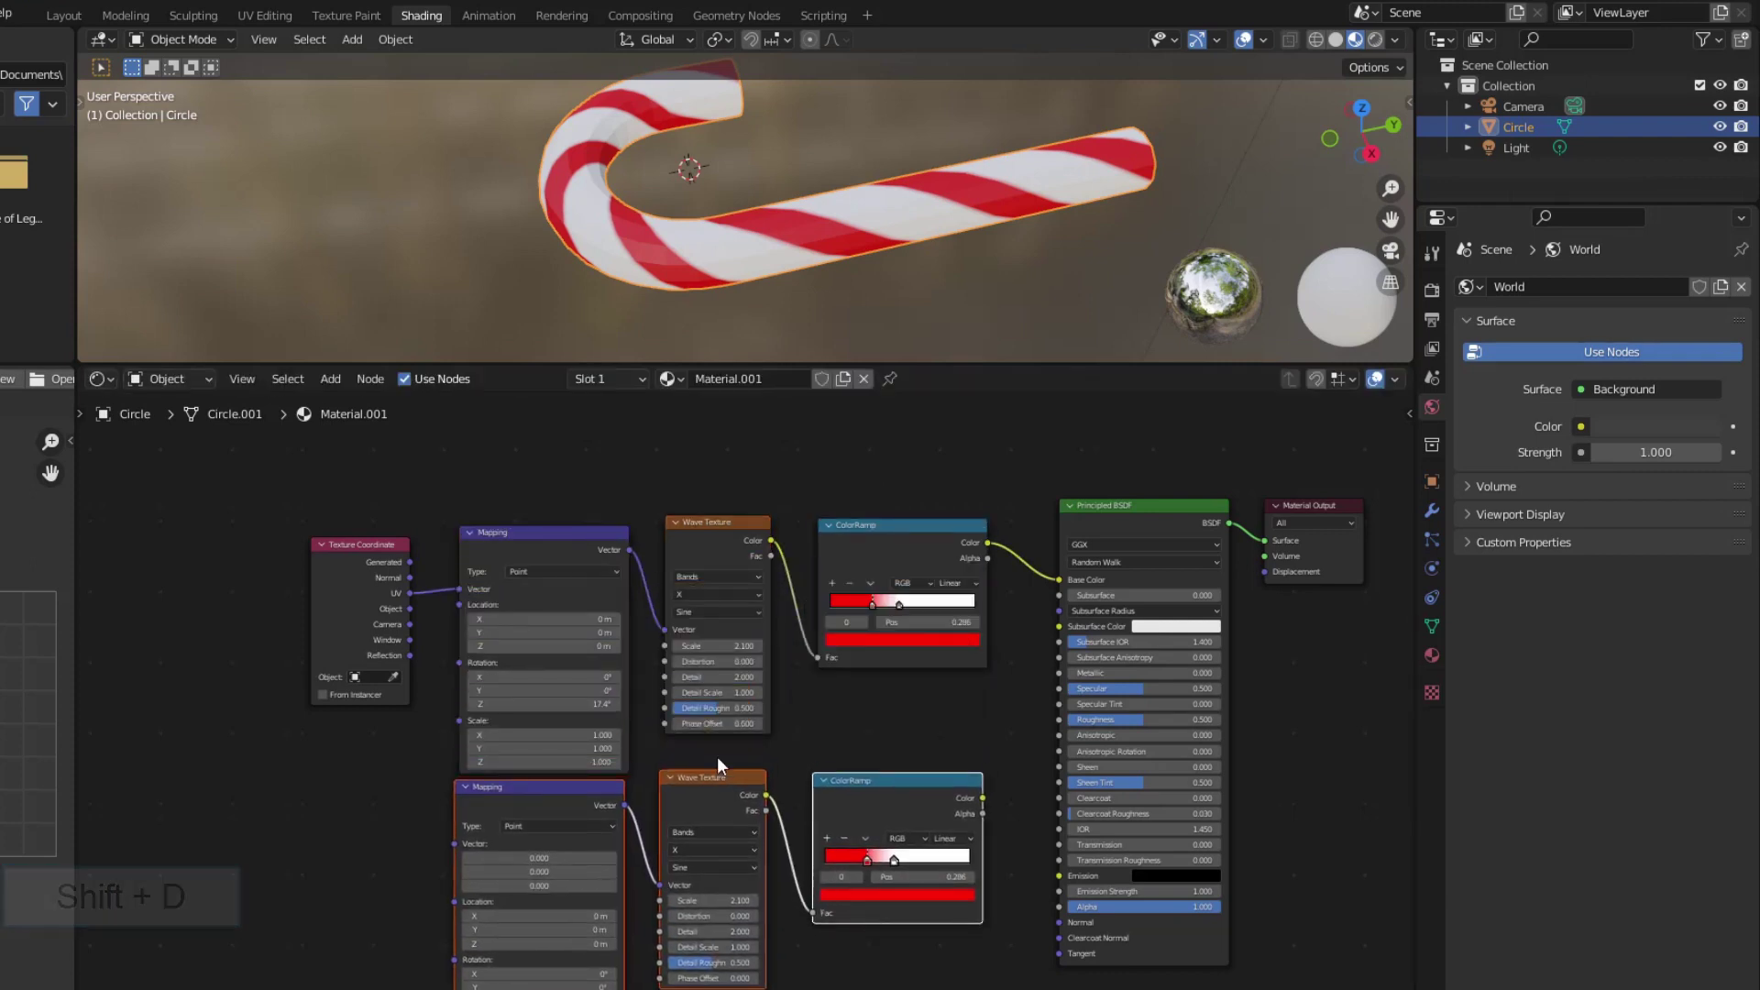
{"action": "left_click_drag", "start_coordinate": [982, 798], "coordinate": [1059, 581]}
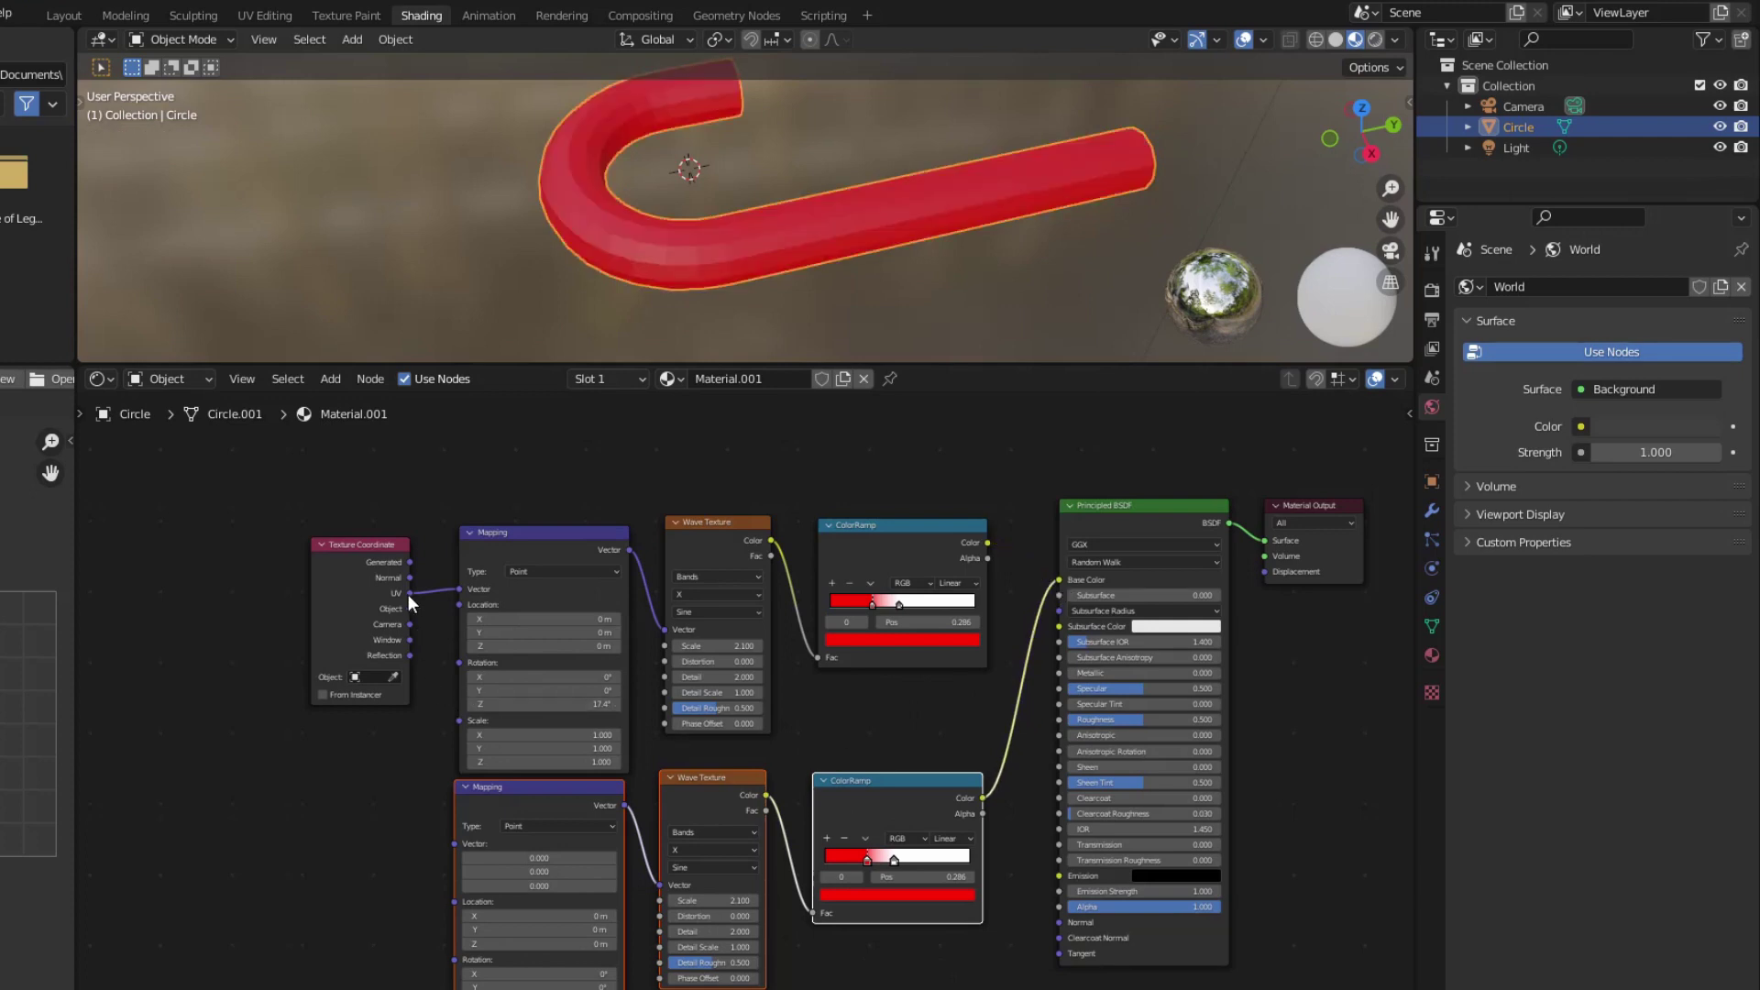
{"action": "left_click_drag", "start_coordinate": [409, 594], "coordinate": [456, 839]}
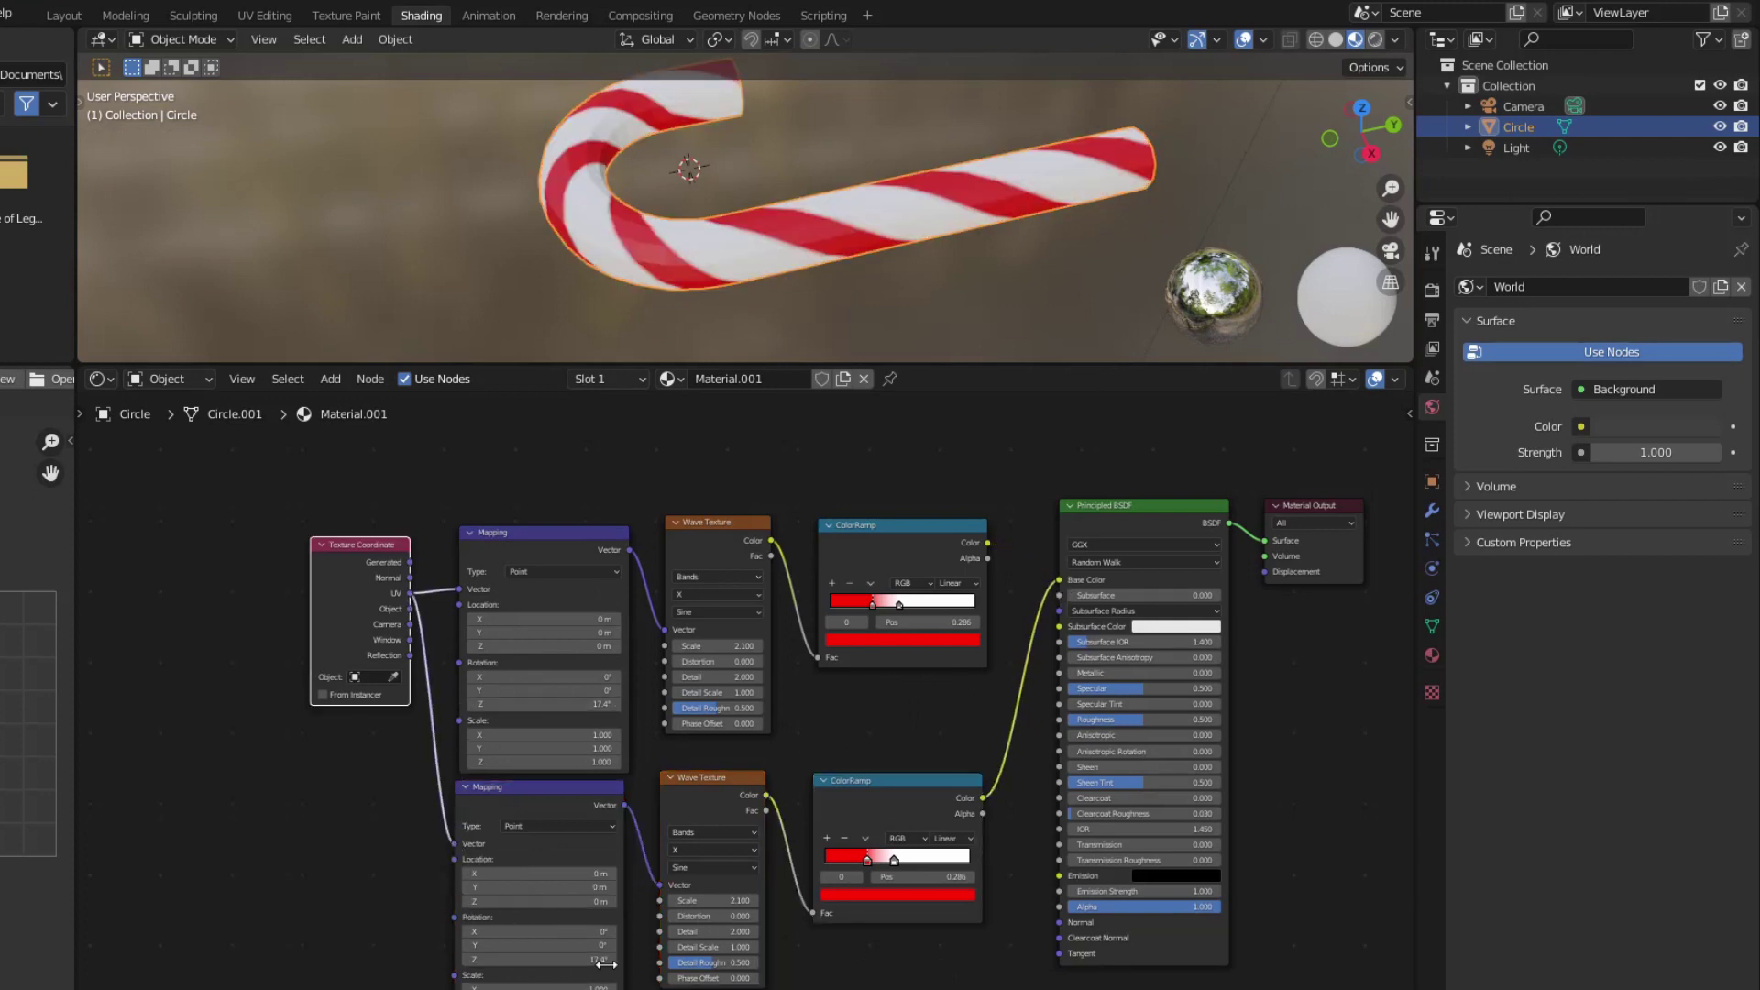
Set the duplicated Wave Texture's scale to 35.7 for thin, closely spaced stripes
{"action": "left_click_drag", "start_coordinate": [737, 902], "coordinate": [890, 902]}
{"action": "scroll", "coordinate": [833, 264], "scroll_direction": "up", "scroll_amount": 3}
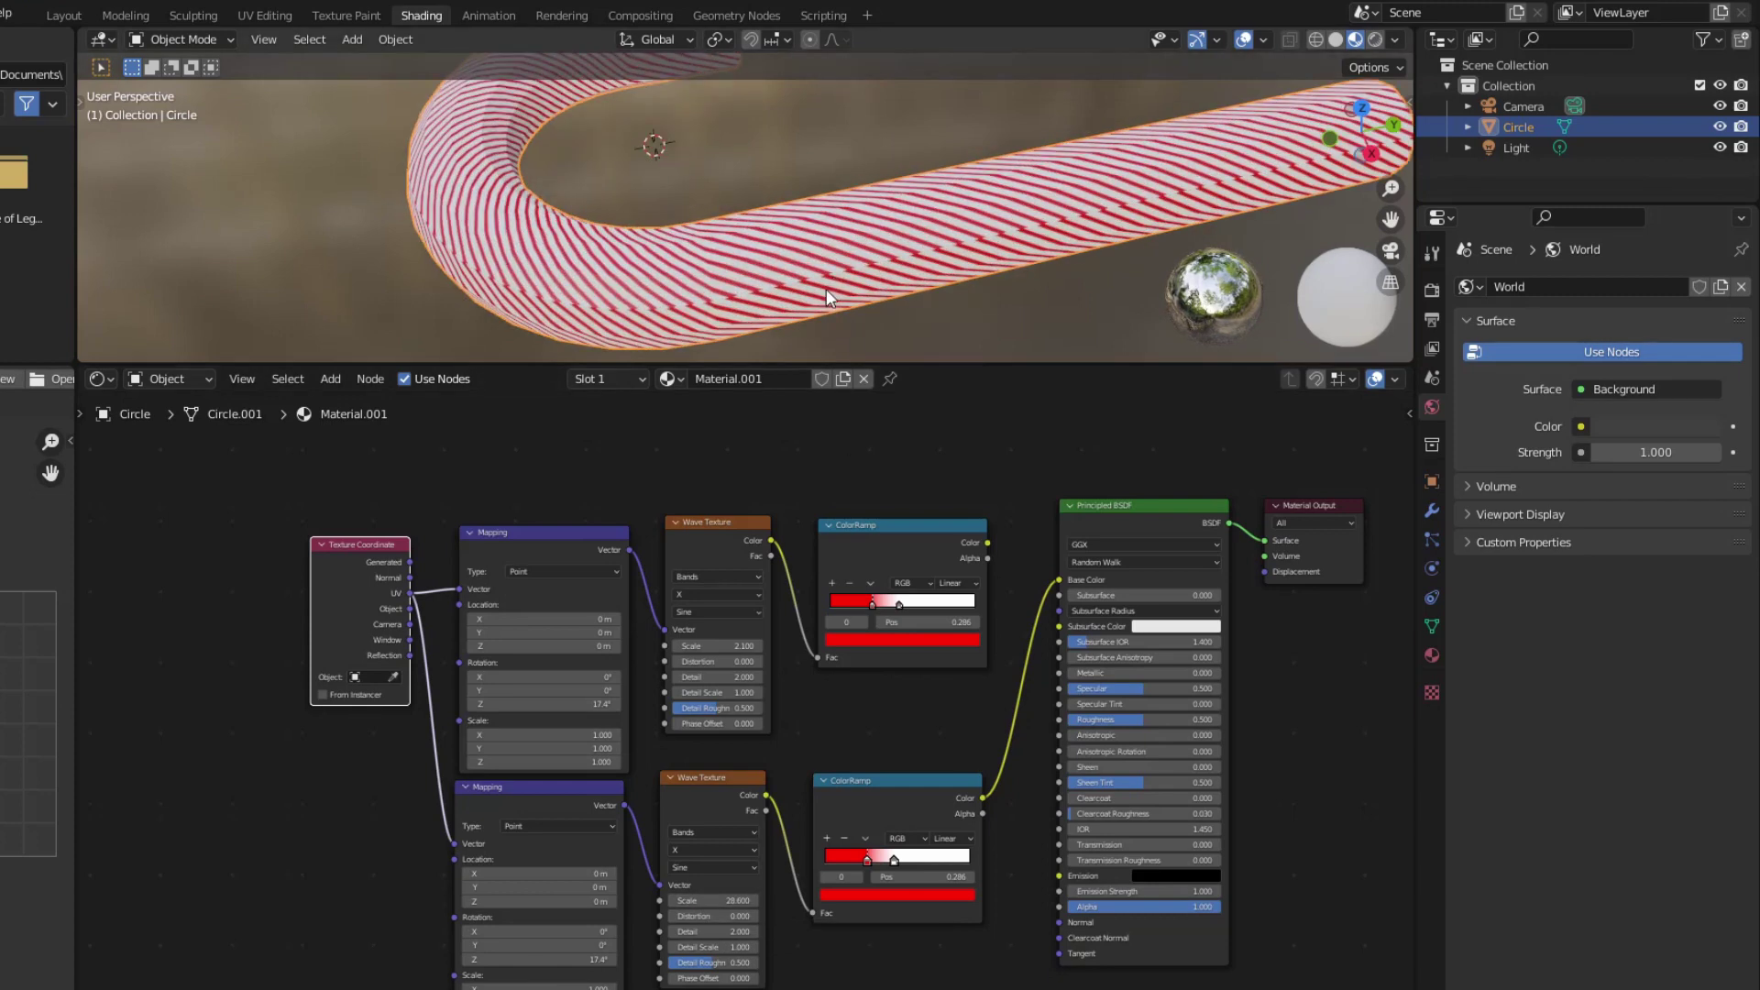
{"action": "left_click_drag", "start_coordinate": [738, 901], "coordinate": [788, 902]}
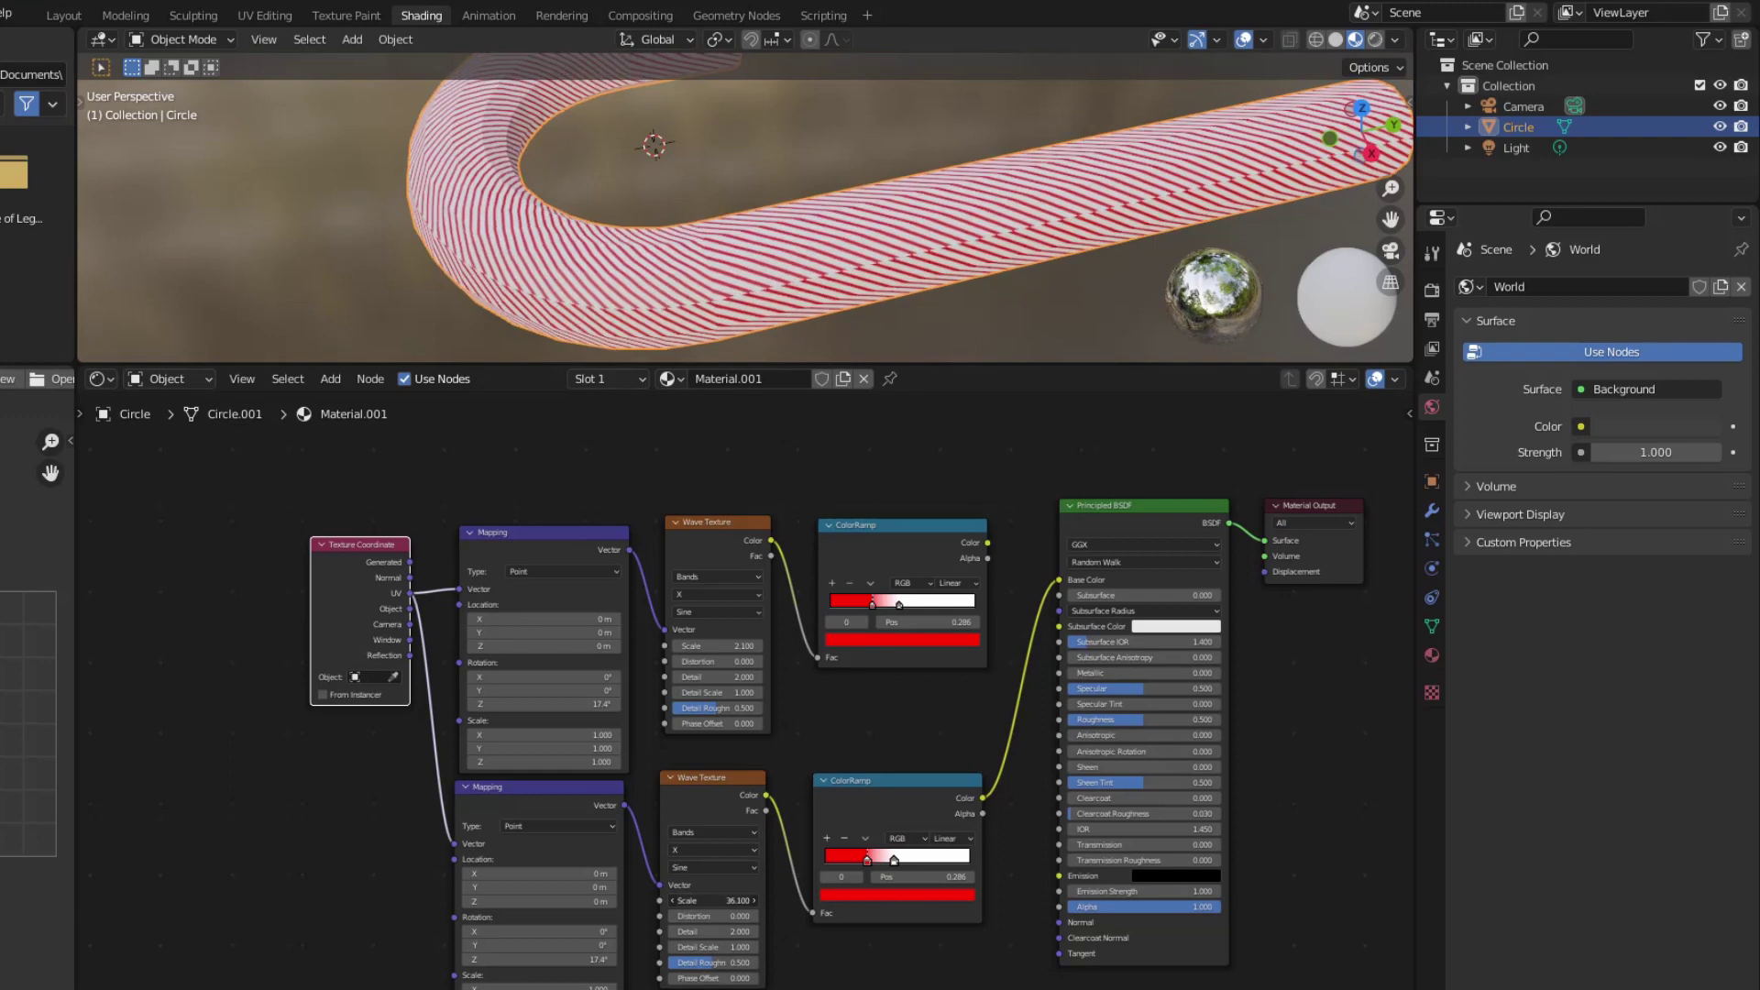
{"action": "left_click", "coordinate": [670, 901]}
{"action": "left_click", "coordinate": [670, 901]}
{"action": "left_click", "coordinate": [670, 901]}
{"action": "left_click", "coordinate": [670, 901]}
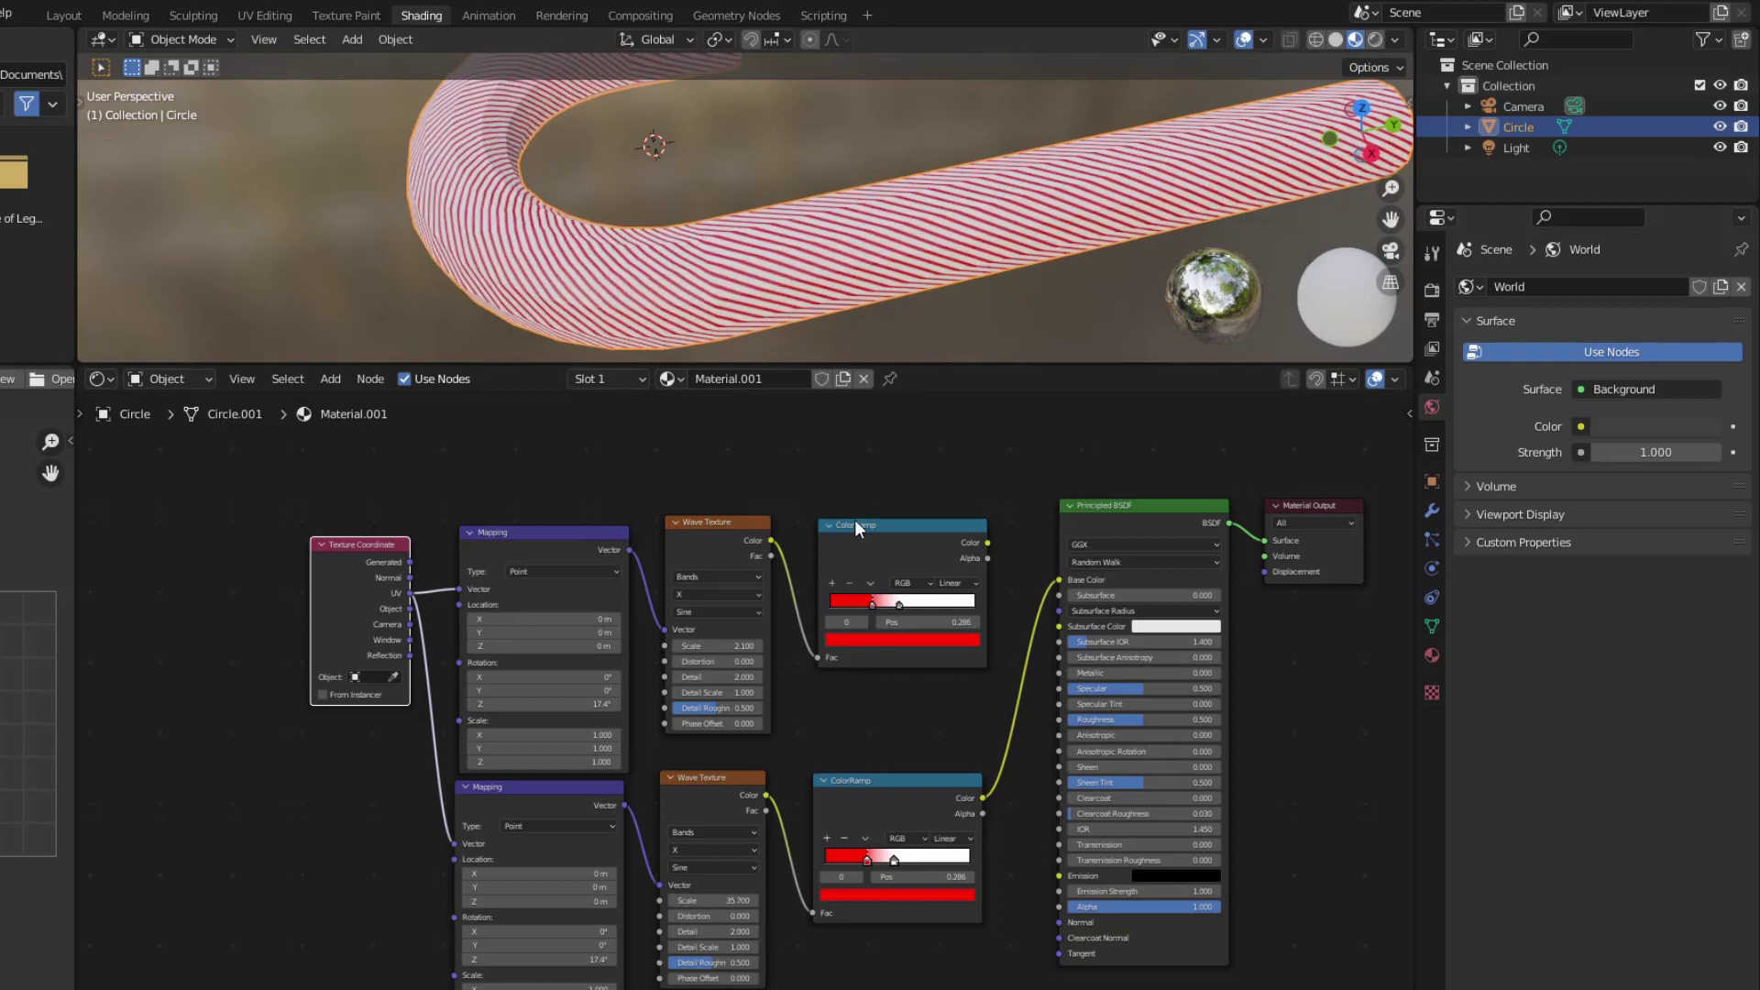
Insert a MixRGB node before Base Color, with the original ColorRamp in Color1 and the duplicated one in Color2
{"action": "key", "text": "shift+a"}
{"action": "type", "text": "mi"}
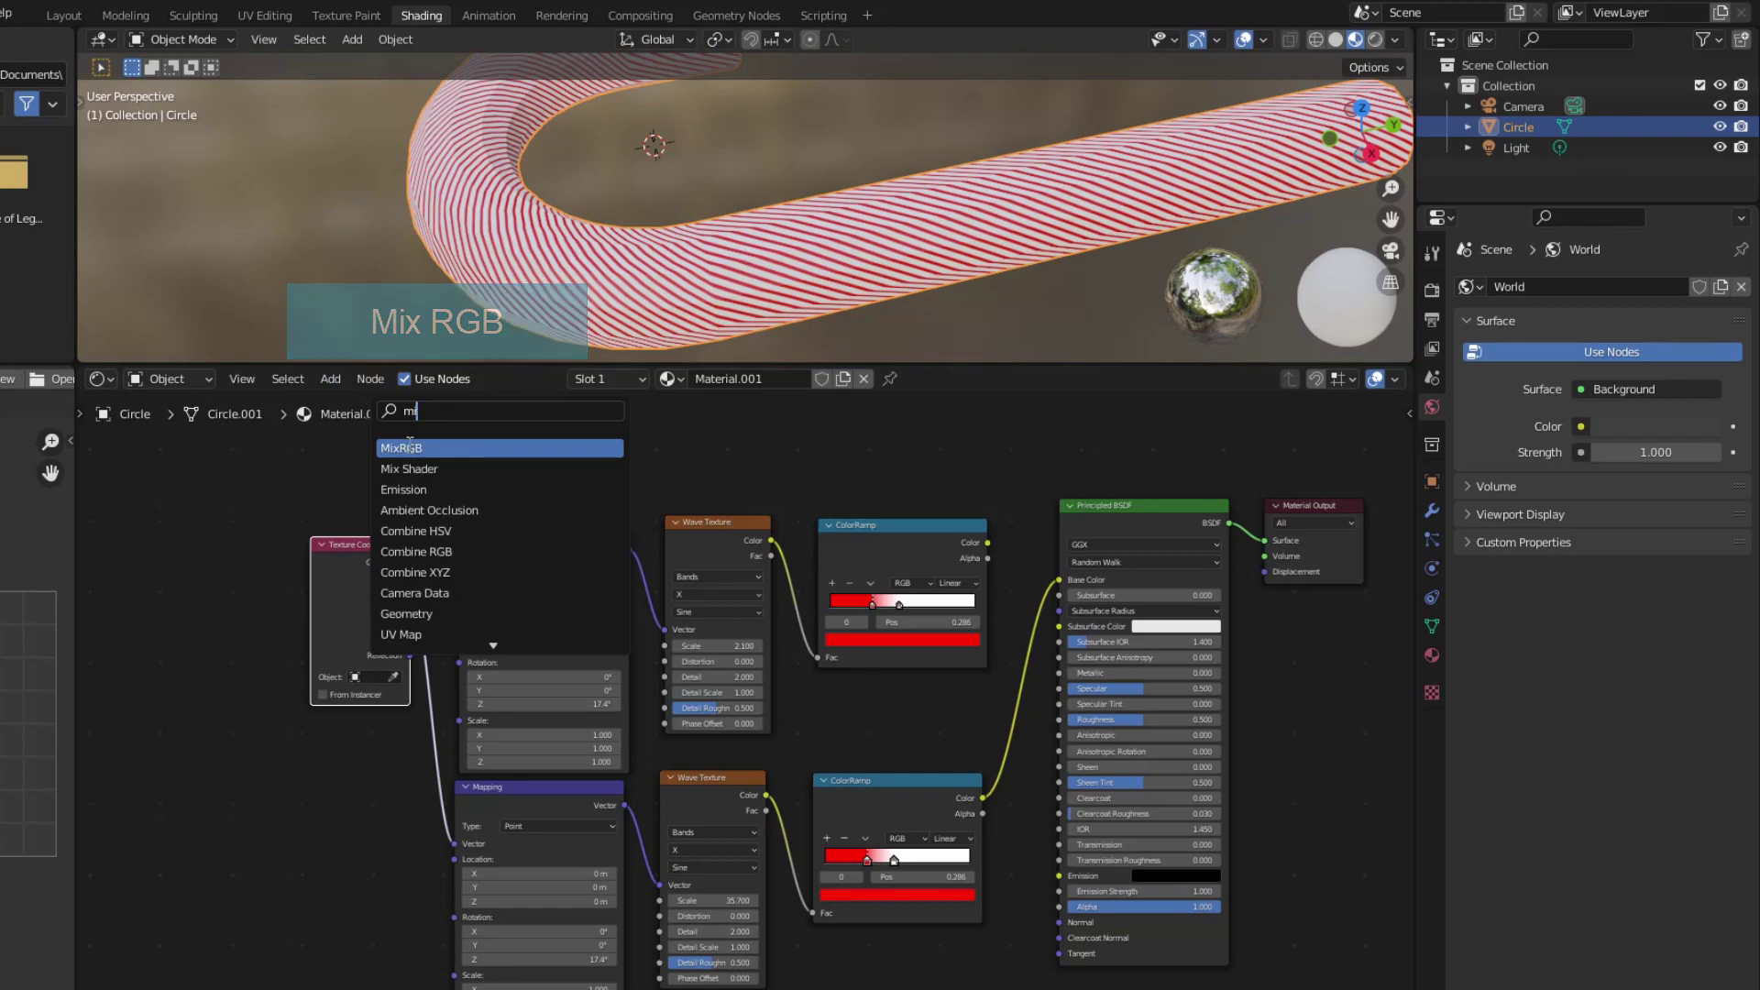
{"action": "key", "text": "Return"}
{"action": "left_click", "coordinate": [1311, 701]}
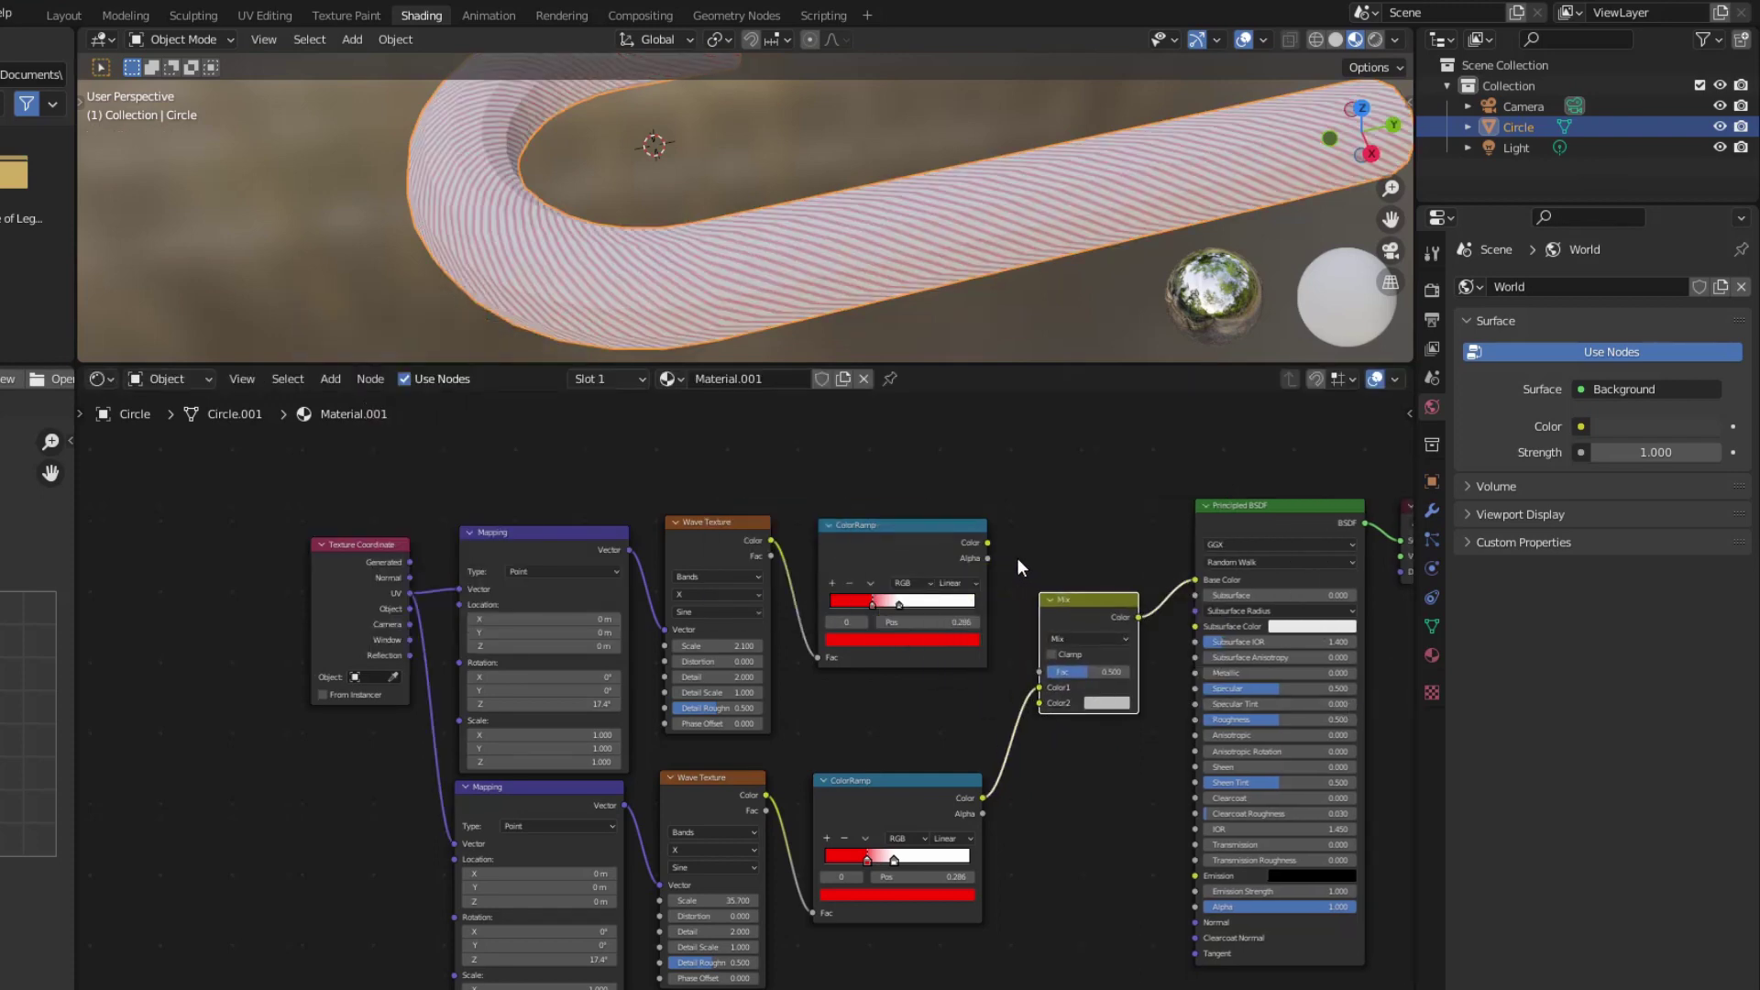
{"action": "left_click_drag", "start_coordinate": [987, 543], "coordinate": [1044, 690]}
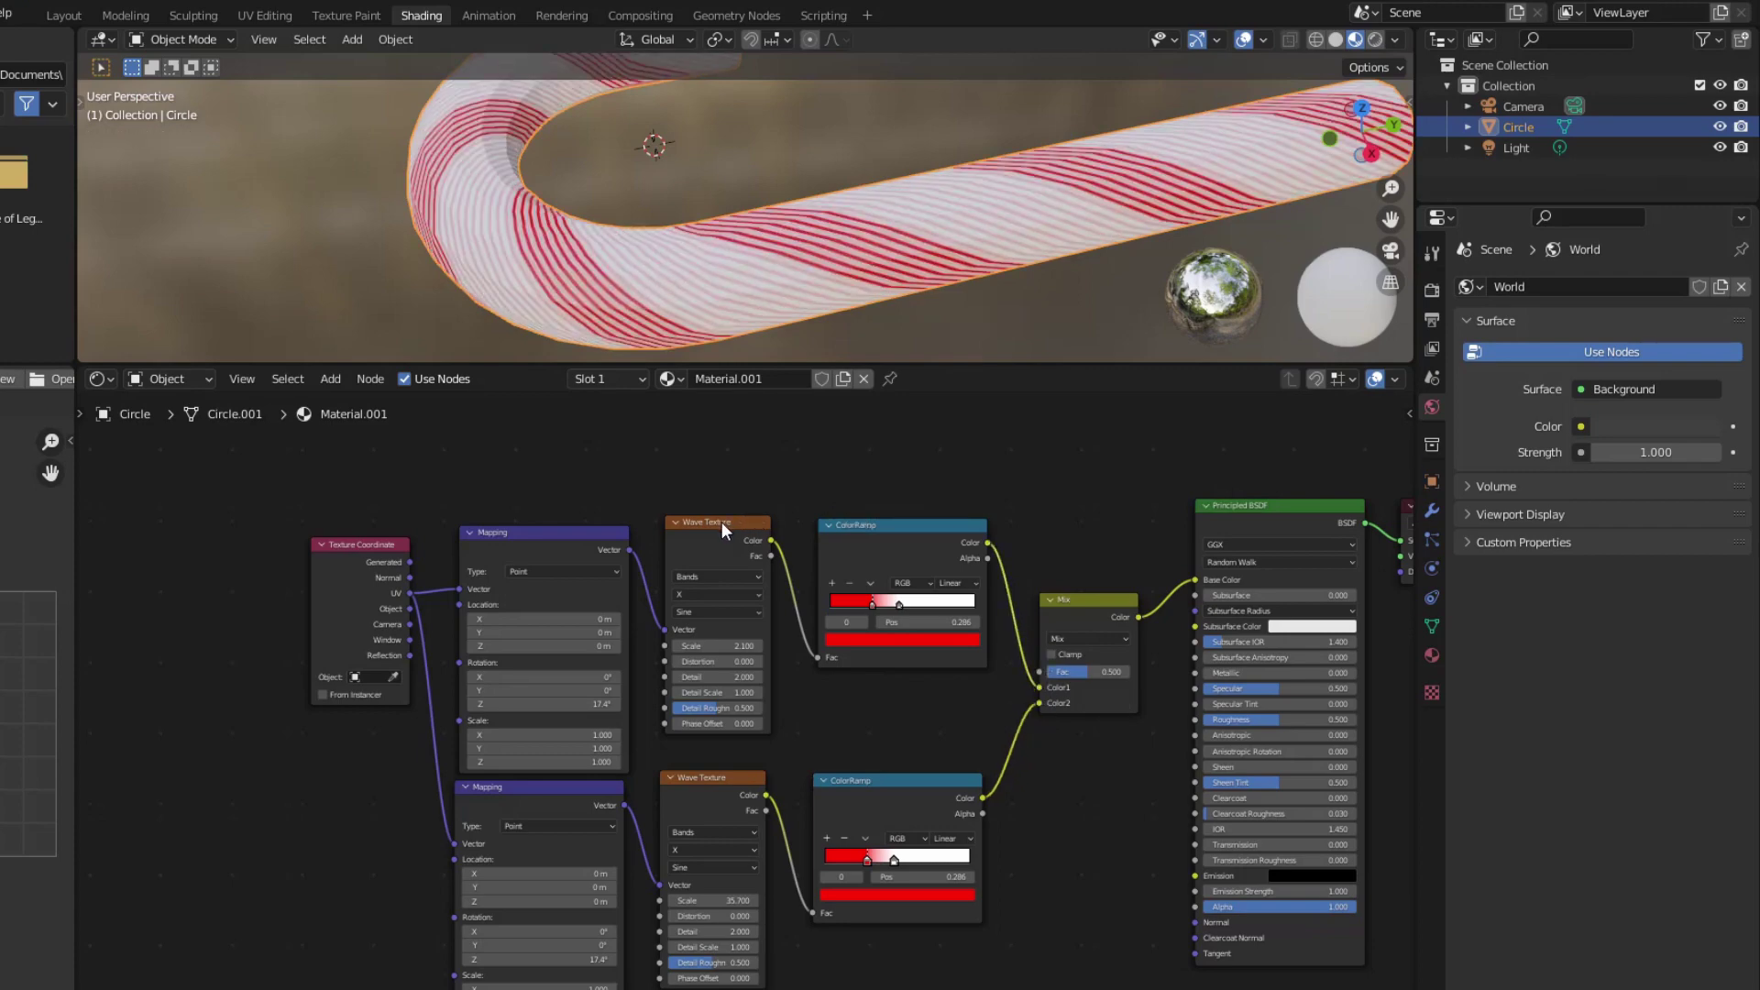
Duplicate the original ColorRamp above it, feed it from the wide-stripe Wave Texture and link its Color to the Mix node's Fac
{"action": "left_click", "coordinate": [867, 523]}
{"action": "key", "text": "shift+d"}
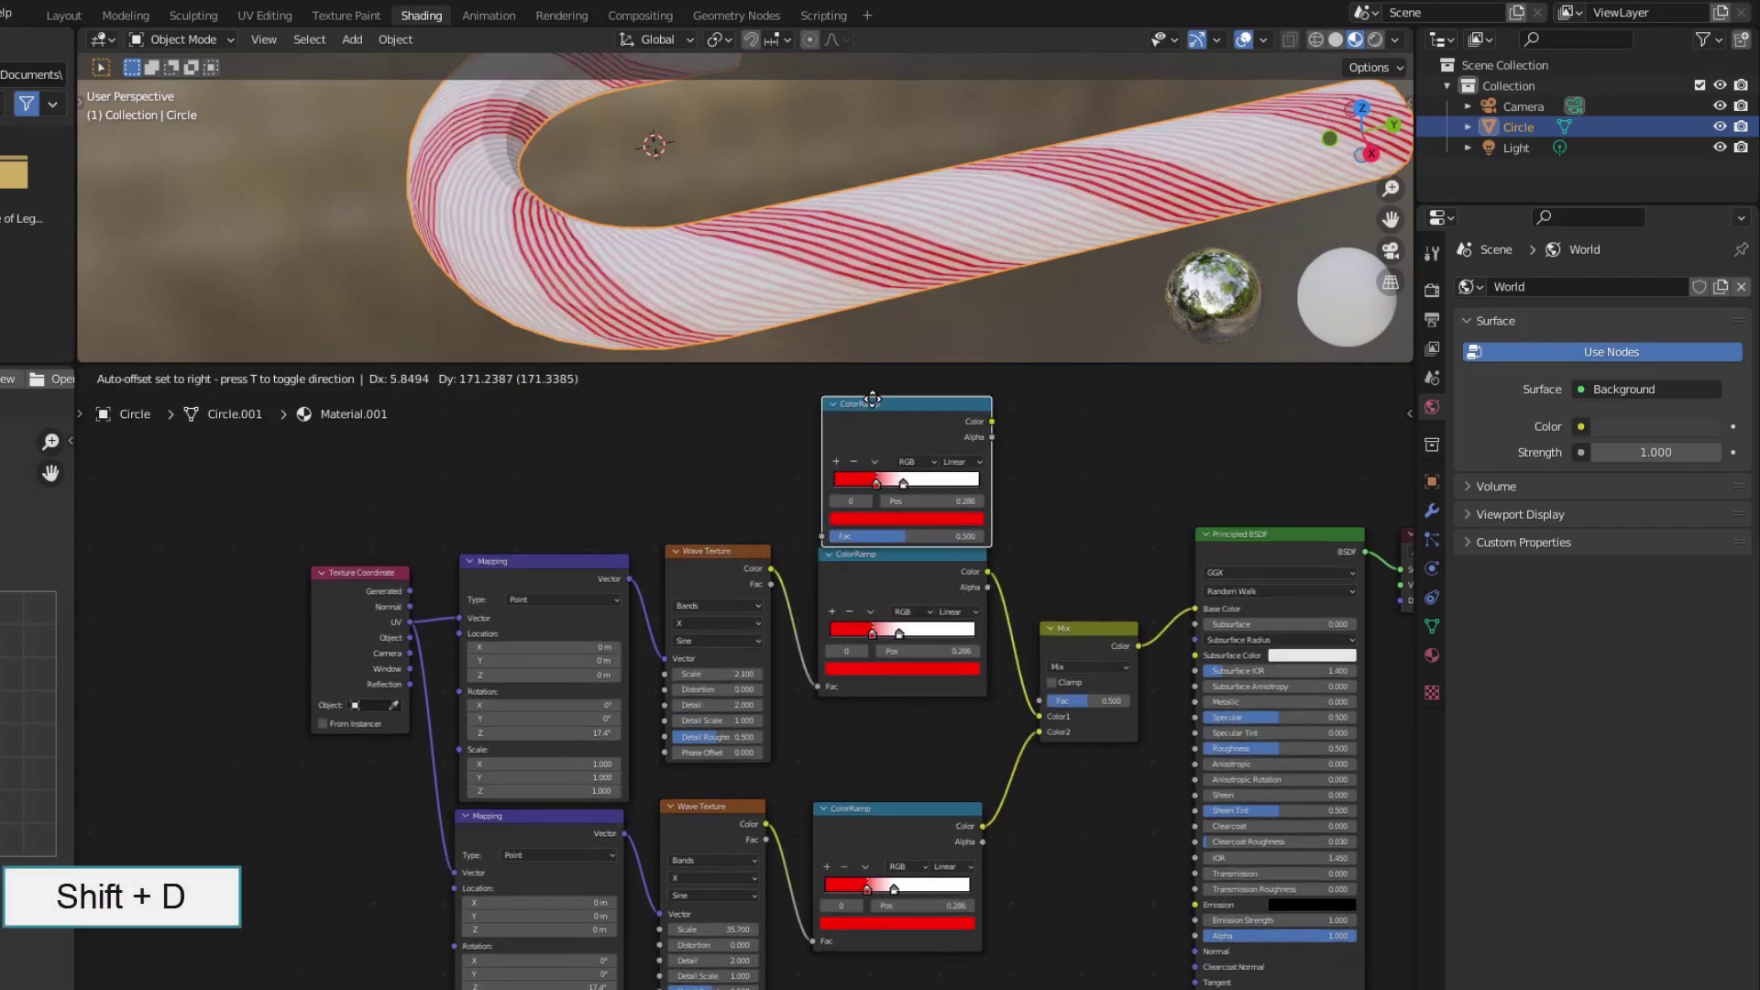
{"action": "left_click", "coordinate": [877, 470]}
{"action": "left_click", "coordinate": [769, 673]}
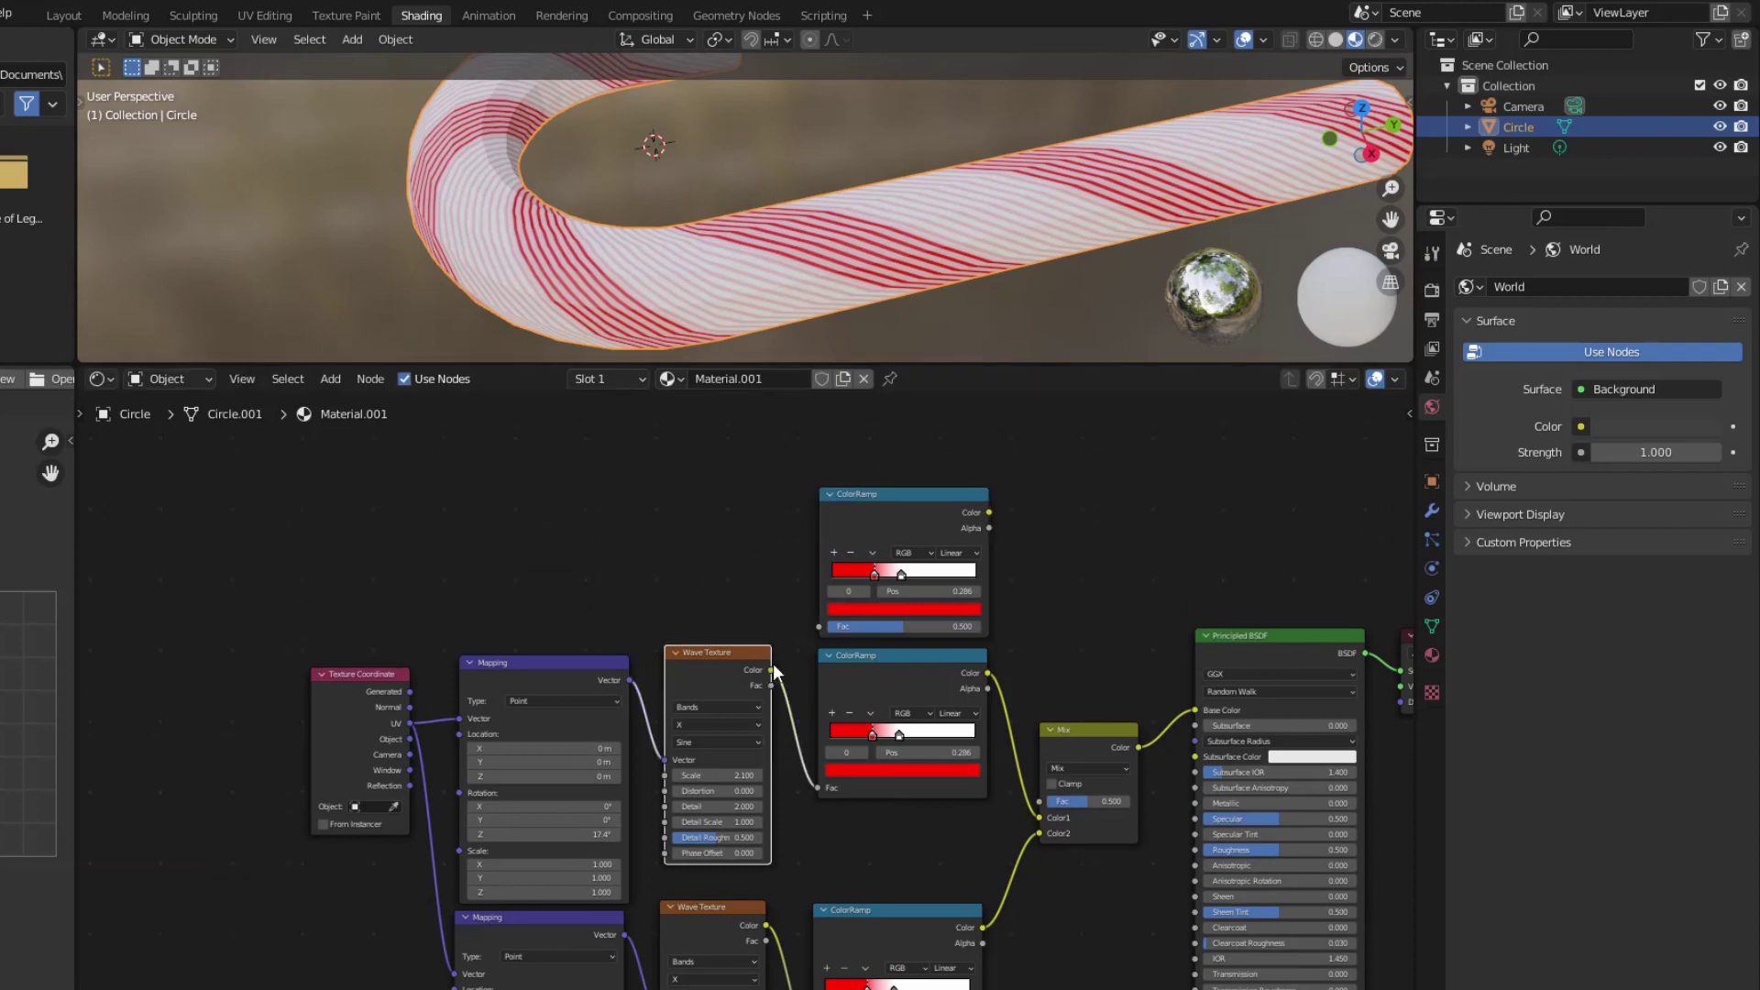
{"action": "left_click_drag", "start_coordinate": [814, 636], "coordinate": [832, 623]}
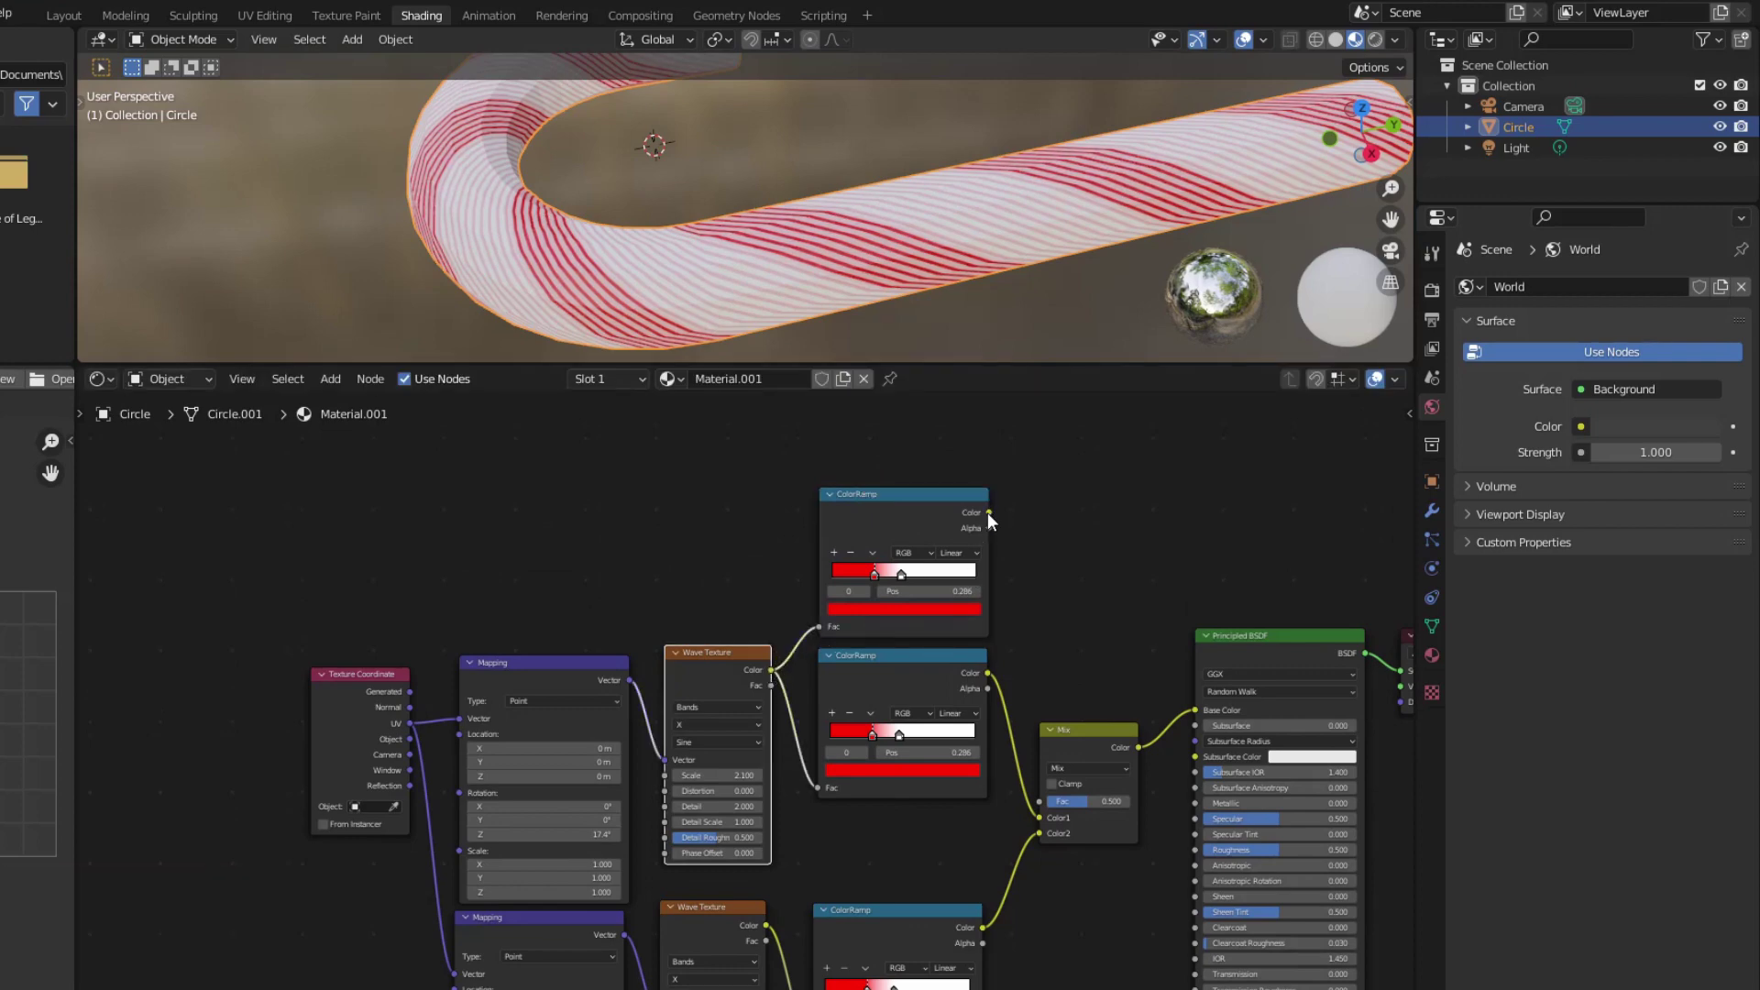
{"action": "left_click_drag", "start_coordinate": [987, 513], "coordinate": [1043, 798]}
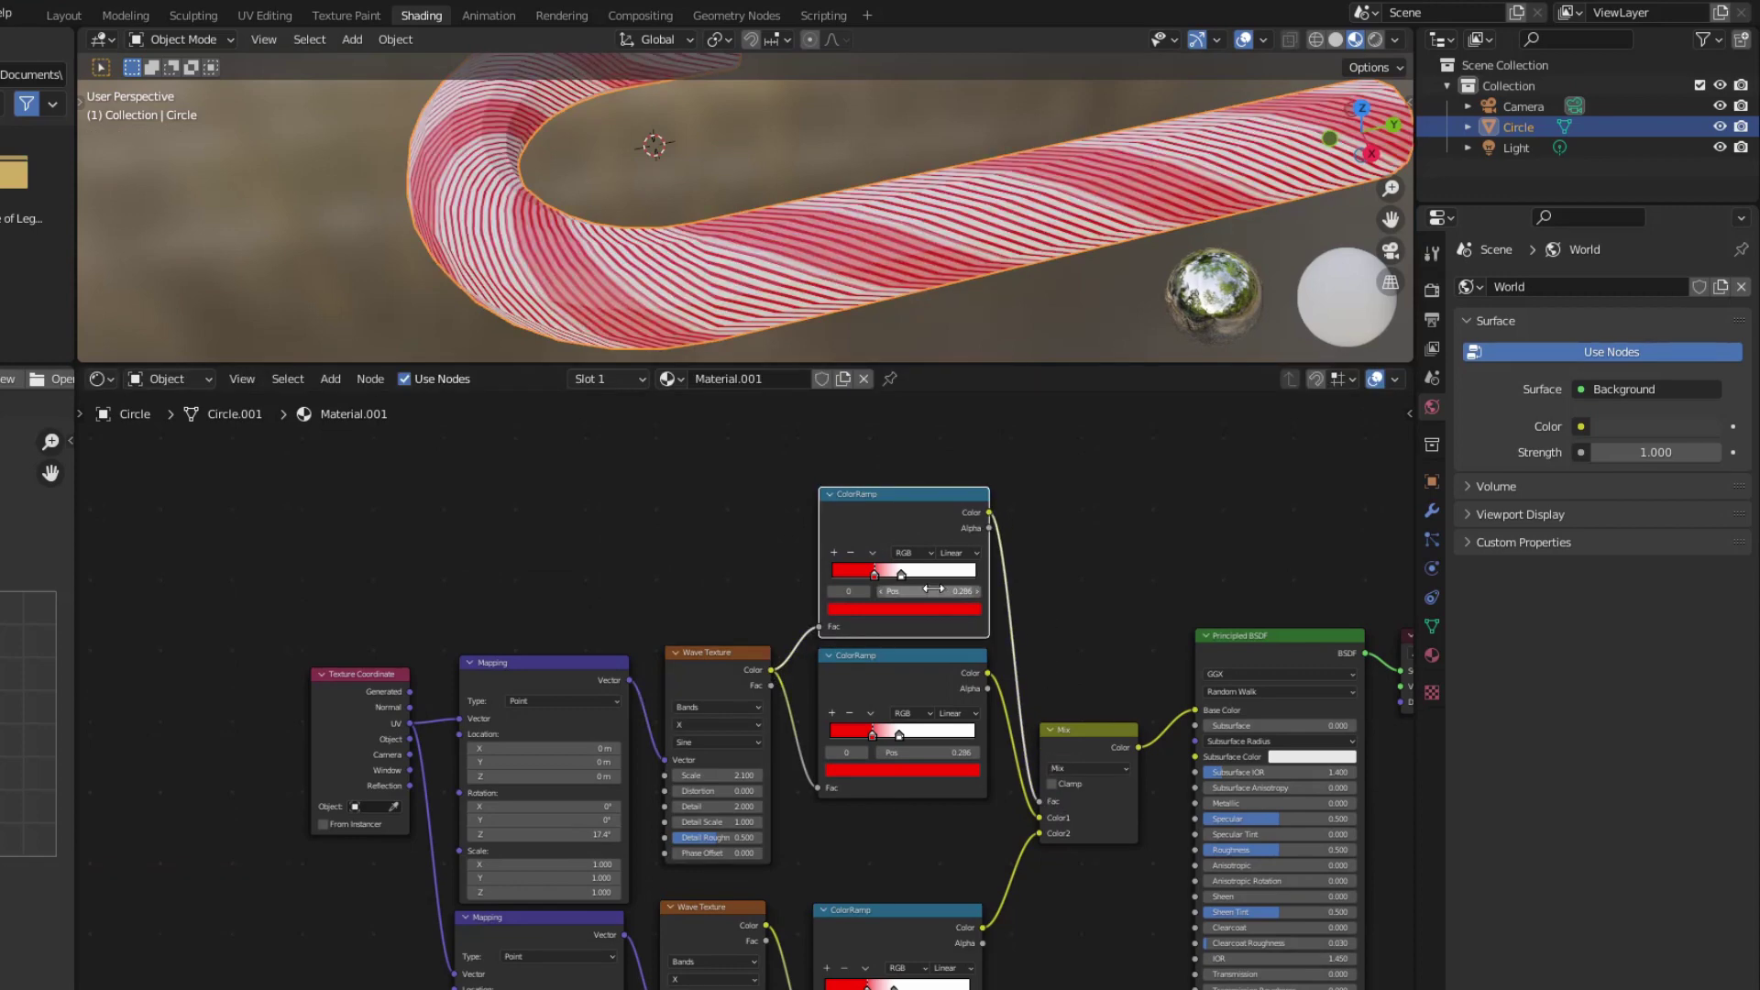
Recolor the mask ramp's red stop black and shift both stops toward the white end, with the white stop at 0.955
{"action": "left_click", "coordinate": [878, 608]}
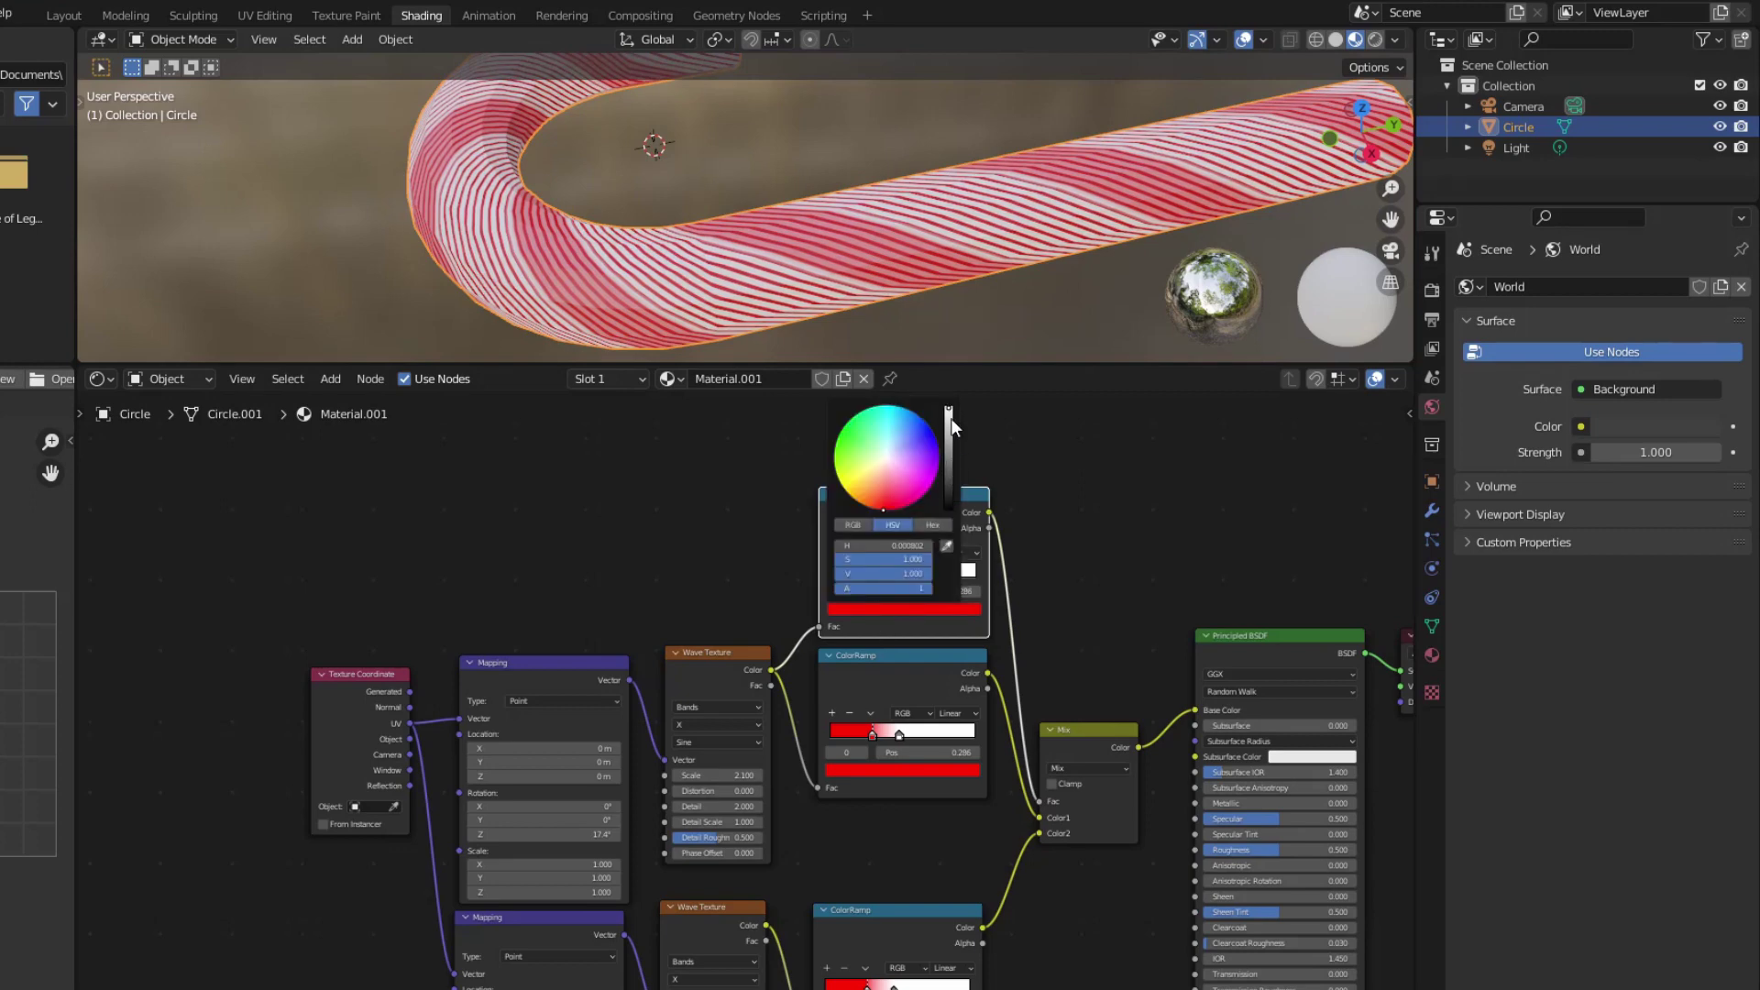
{"action": "left_click_drag", "start_coordinate": [950, 419], "coordinate": [950, 509]}
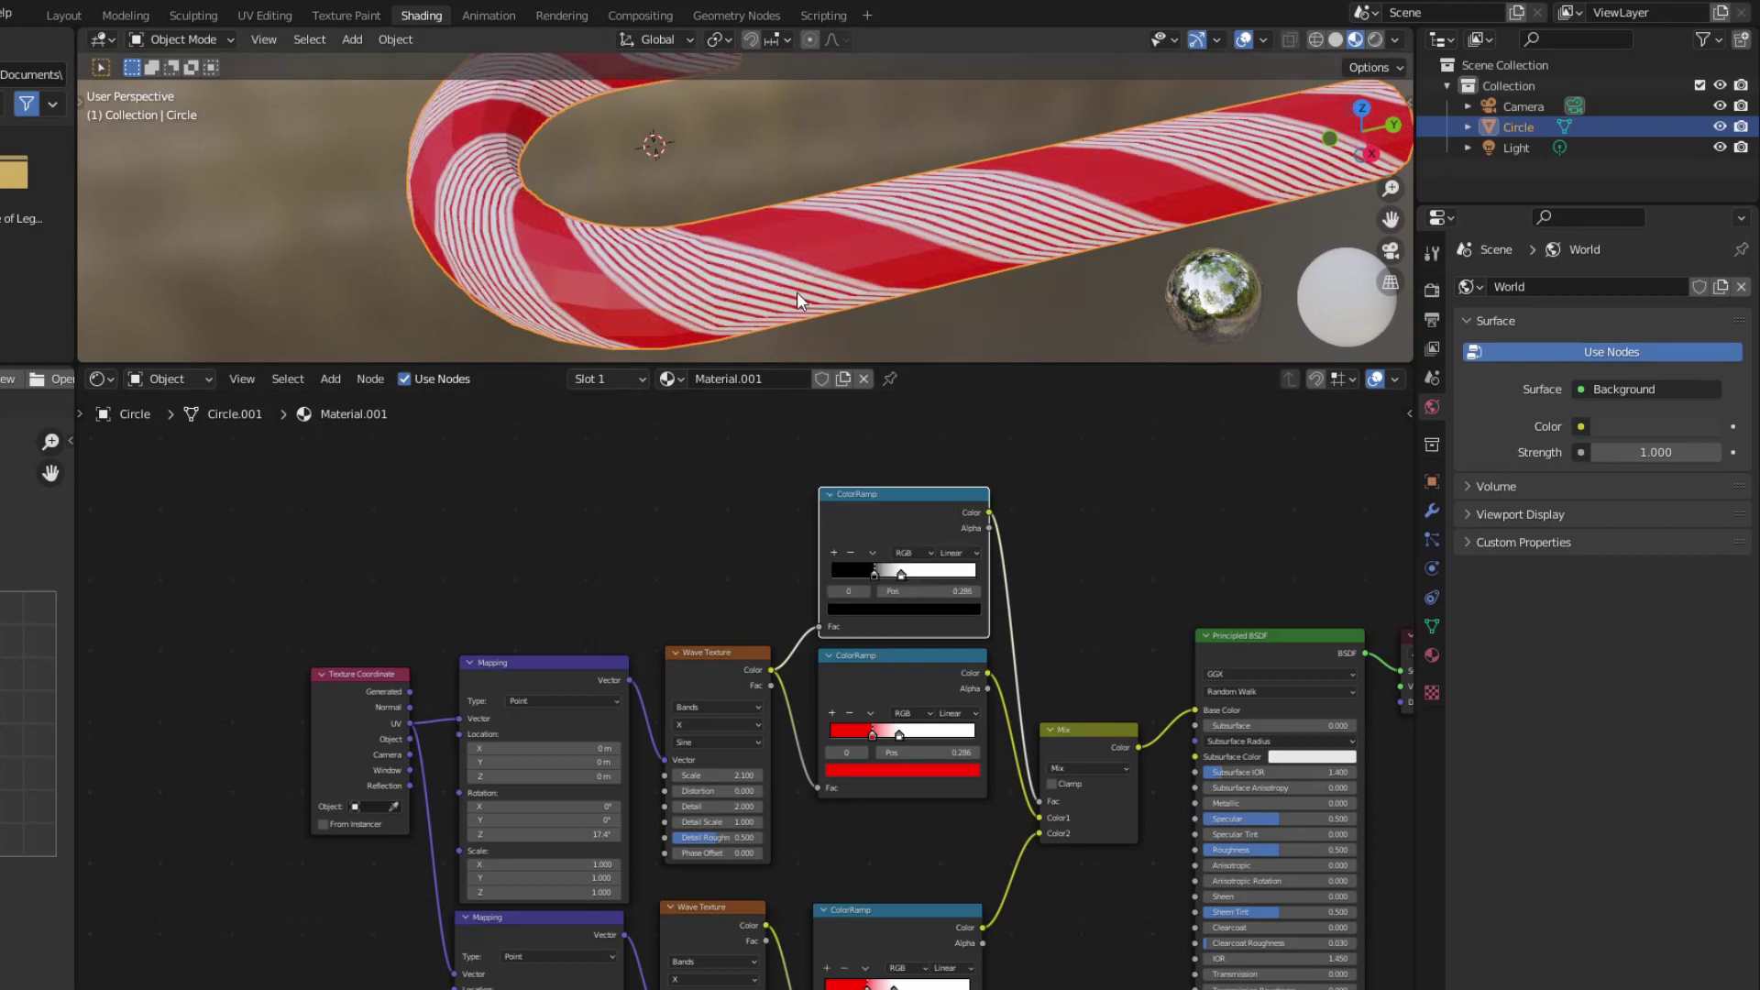
{"action": "left_click_drag", "start_coordinate": [875, 579], "coordinate": [948, 574]}
{"action": "key", "text": "ctrl+z"}
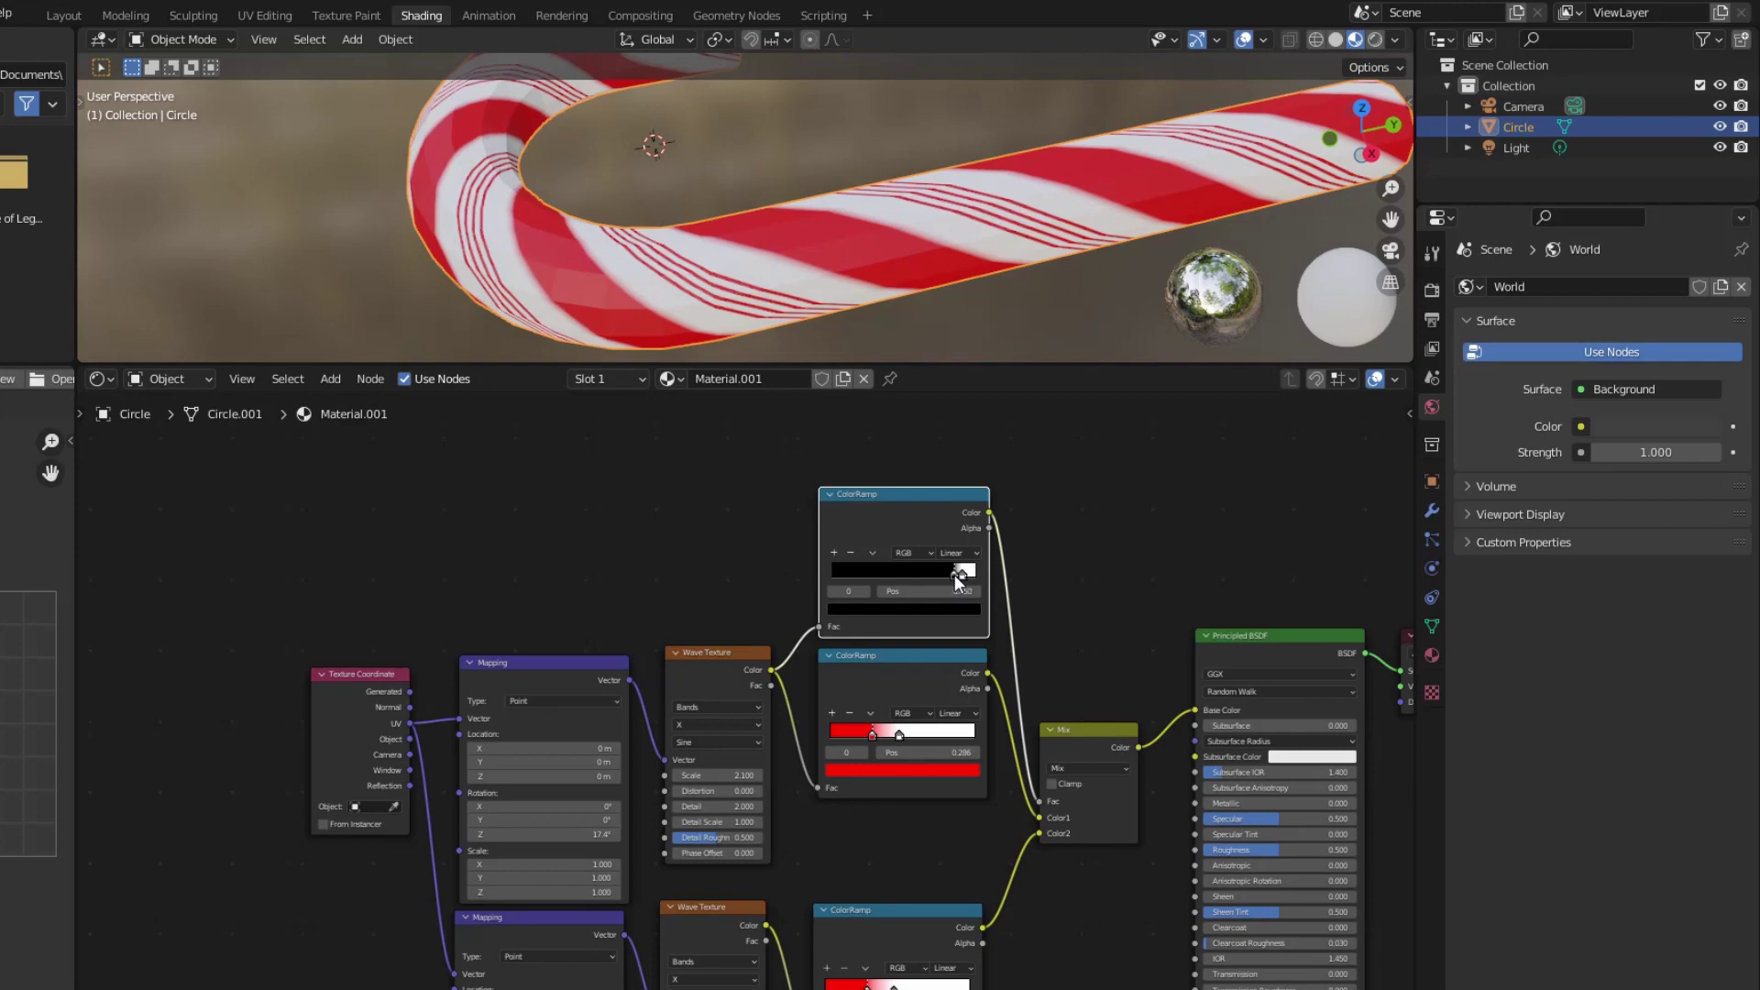
{"action": "left_click_drag", "start_coordinate": [960, 574], "coordinate": [972, 572]}
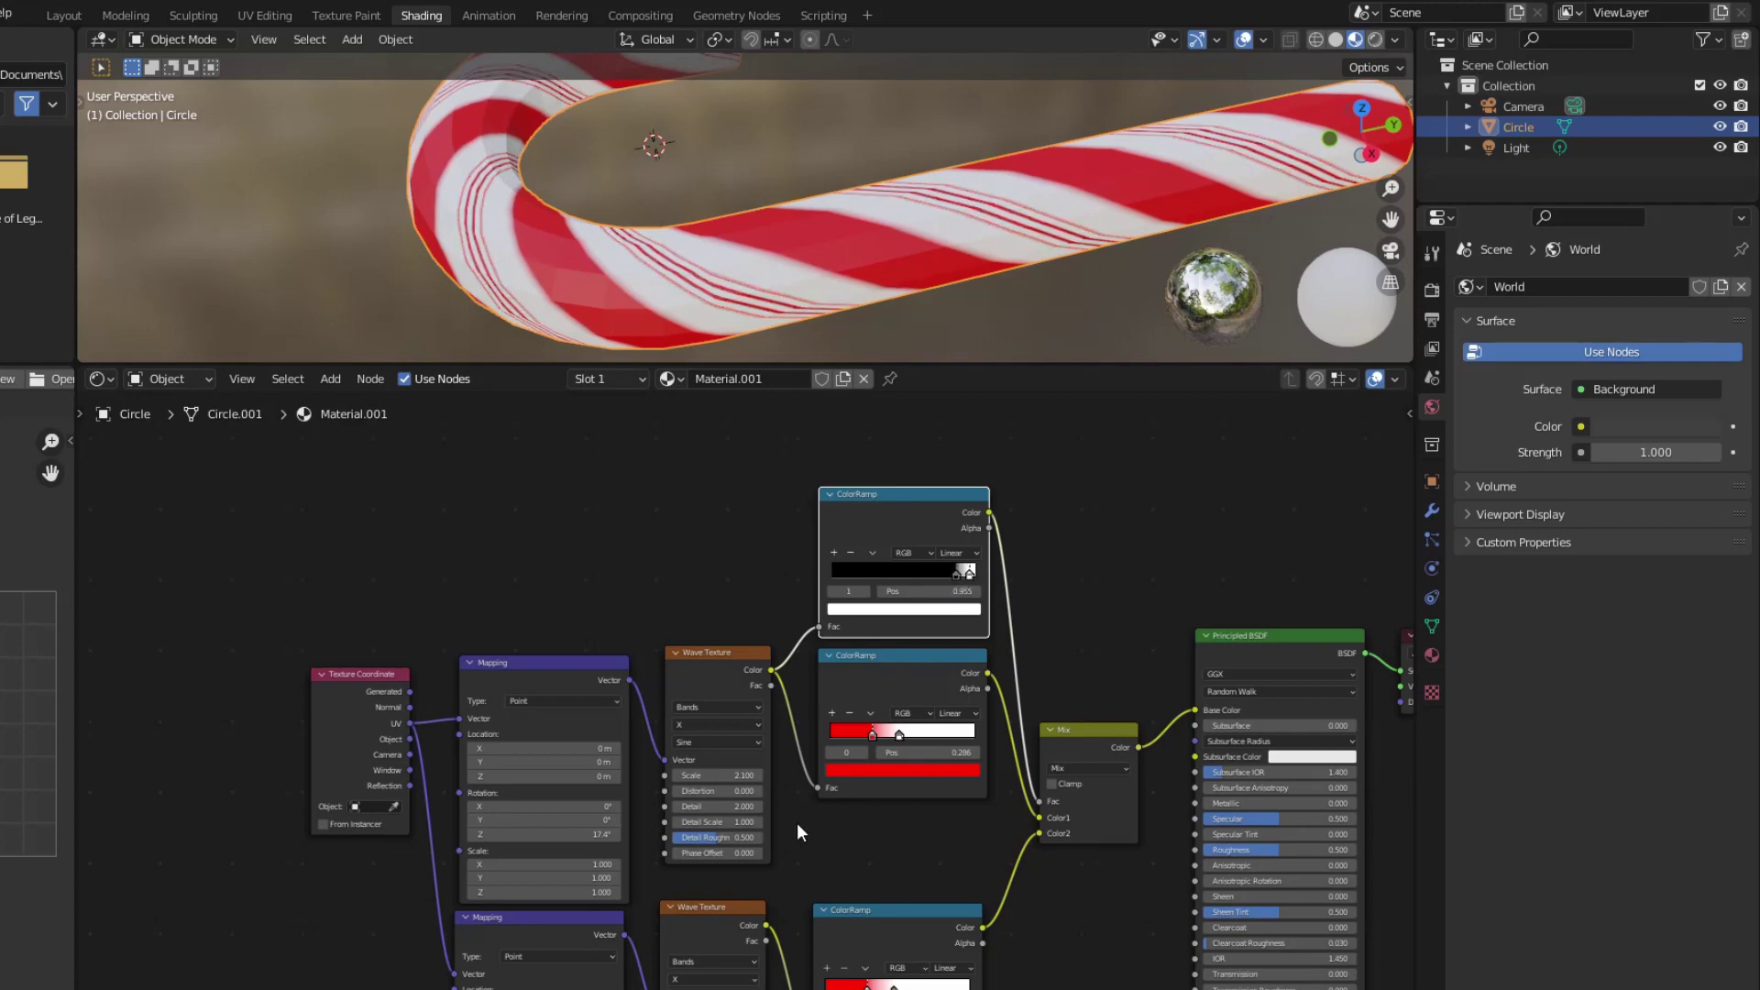
Set the thin-stripe Mapping node's X location to 0.1 m and the Principled BSDF's Roughness to 0.100
{"action": "scroll", "coordinate": [796, 825], "scroll_direction": "down", "scroll_amount": 5}
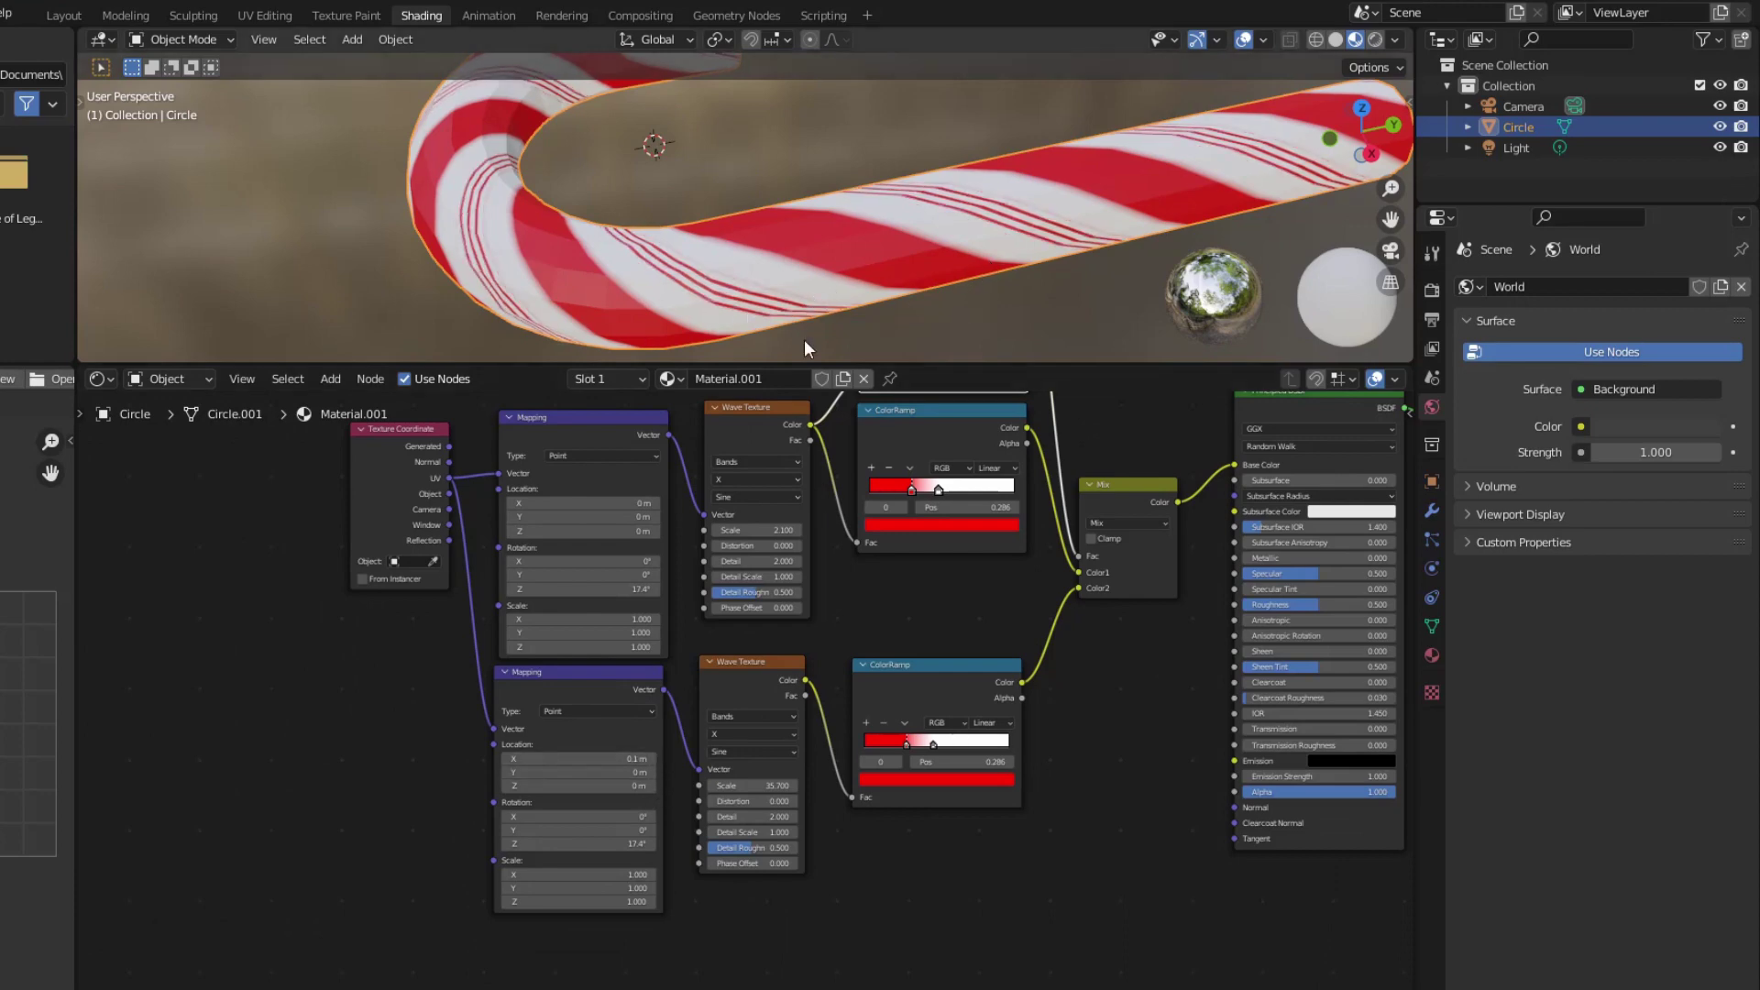
{"action": "scroll", "coordinate": [828, 290], "scroll_direction": "down", "scroll_amount": 3}
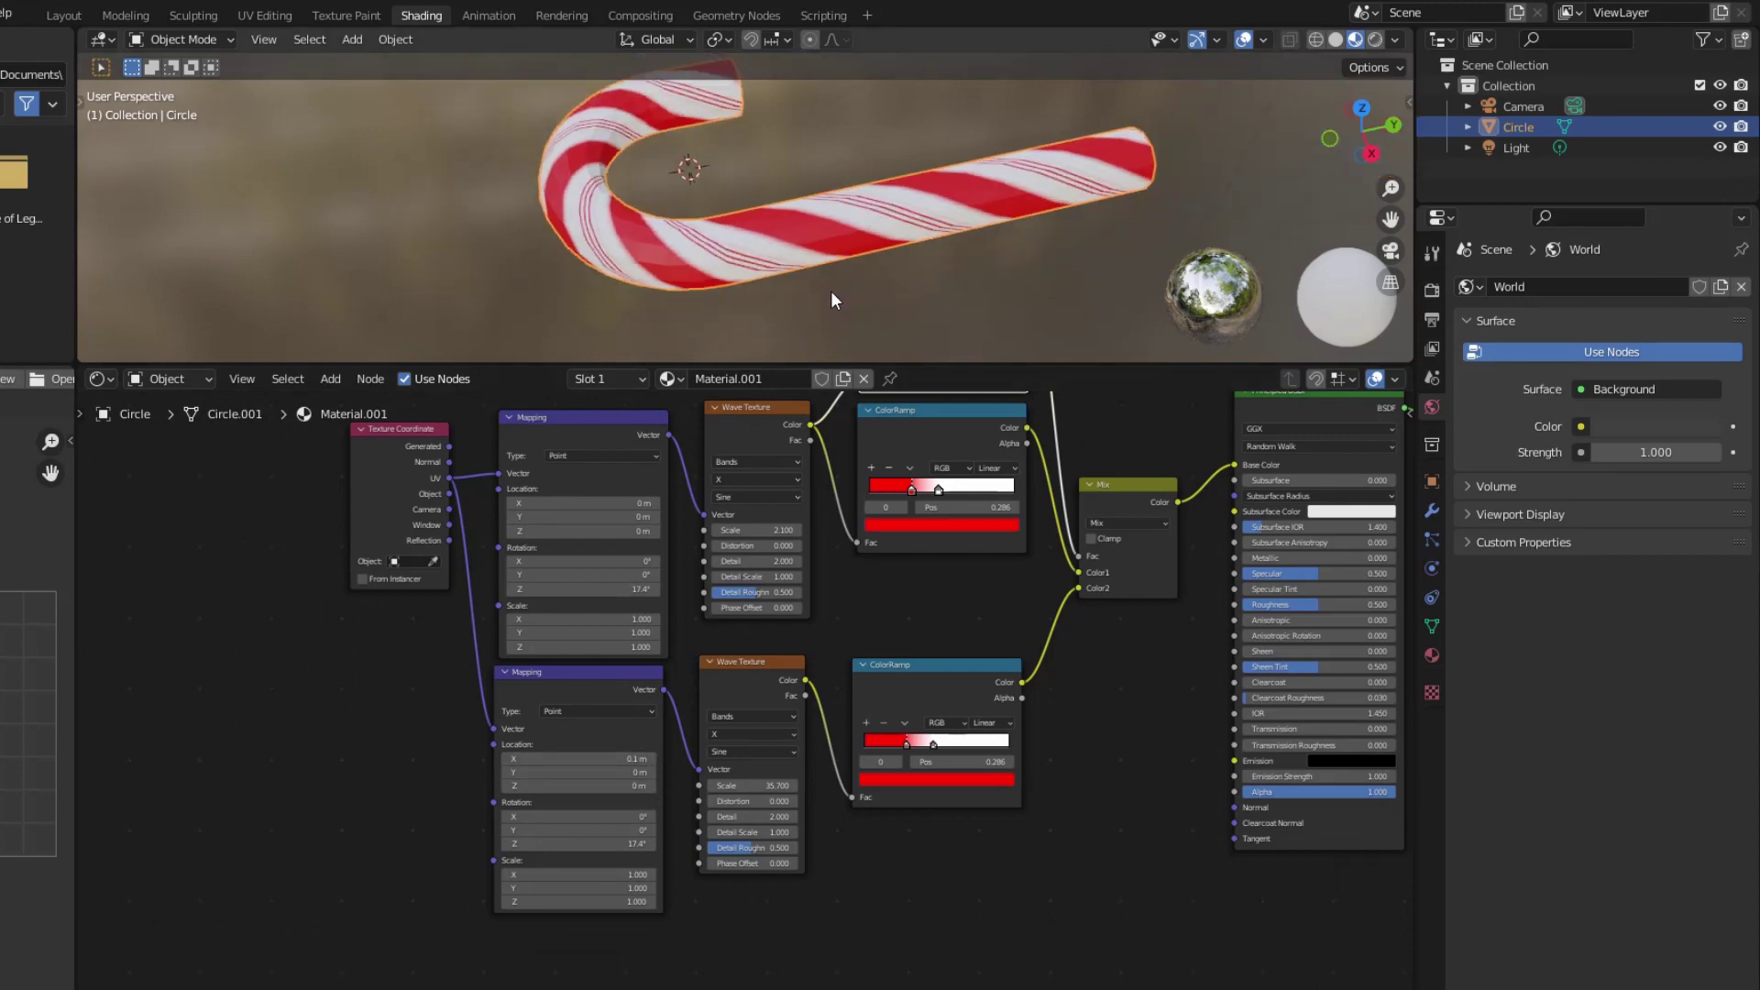
{"action": "middle_click_drag", "start_coordinate": [1176, 675], "coordinate": [951, 714]}
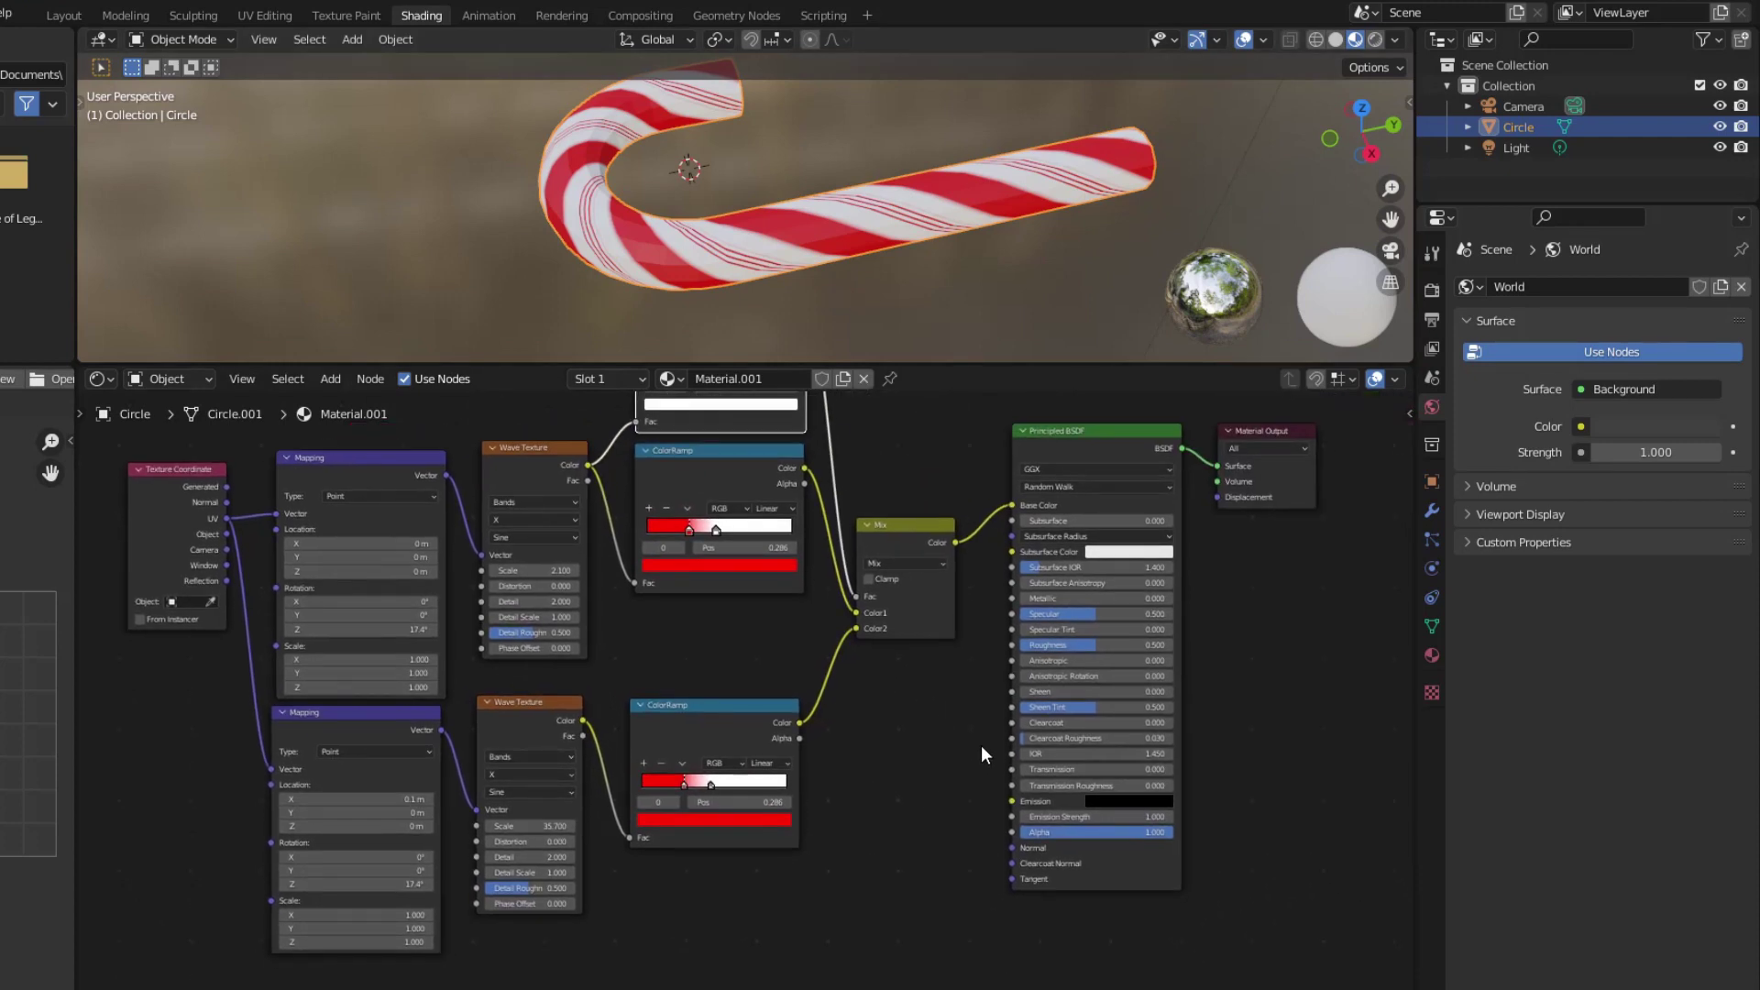
{"action": "left_click_drag", "start_coordinate": [1093, 642], "coordinate": [1031, 642]}
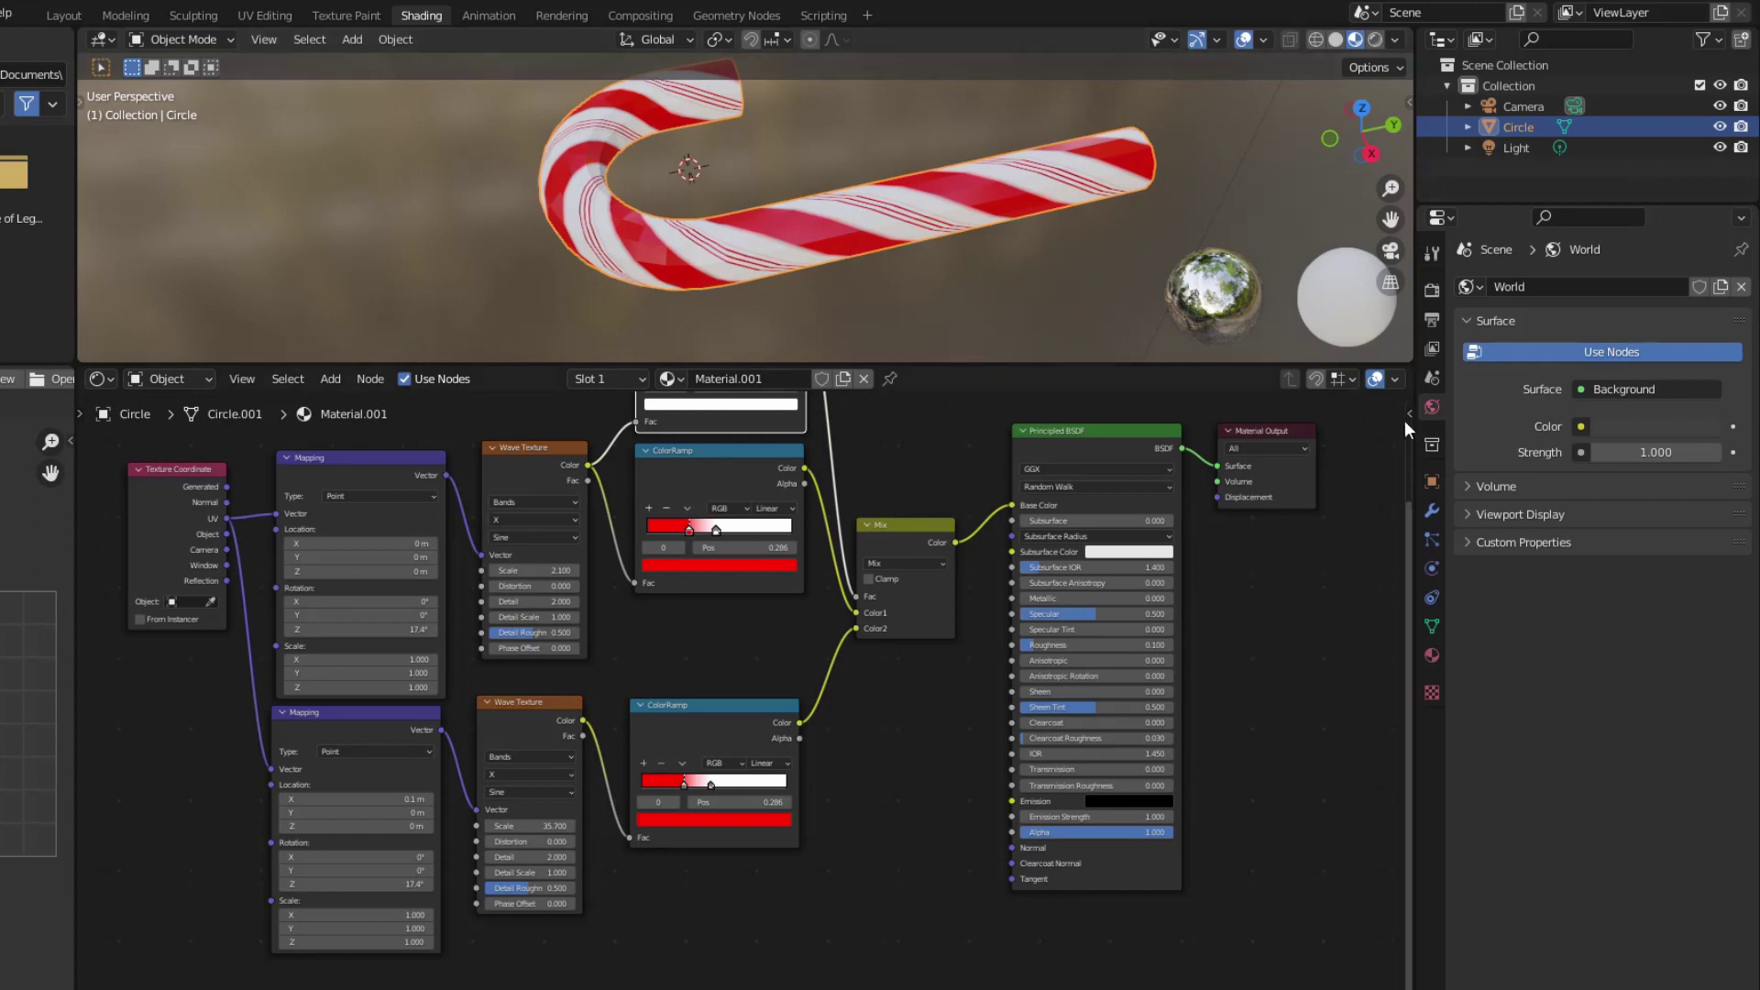
Add a Subdivision Surface modifier to the candy cane, set its viewport level to 2 and shade the object smooth
{"action": "left_click", "coordinate": [1432, 510]}
{"action": "left_click", "coordinate": [1524, 287]}
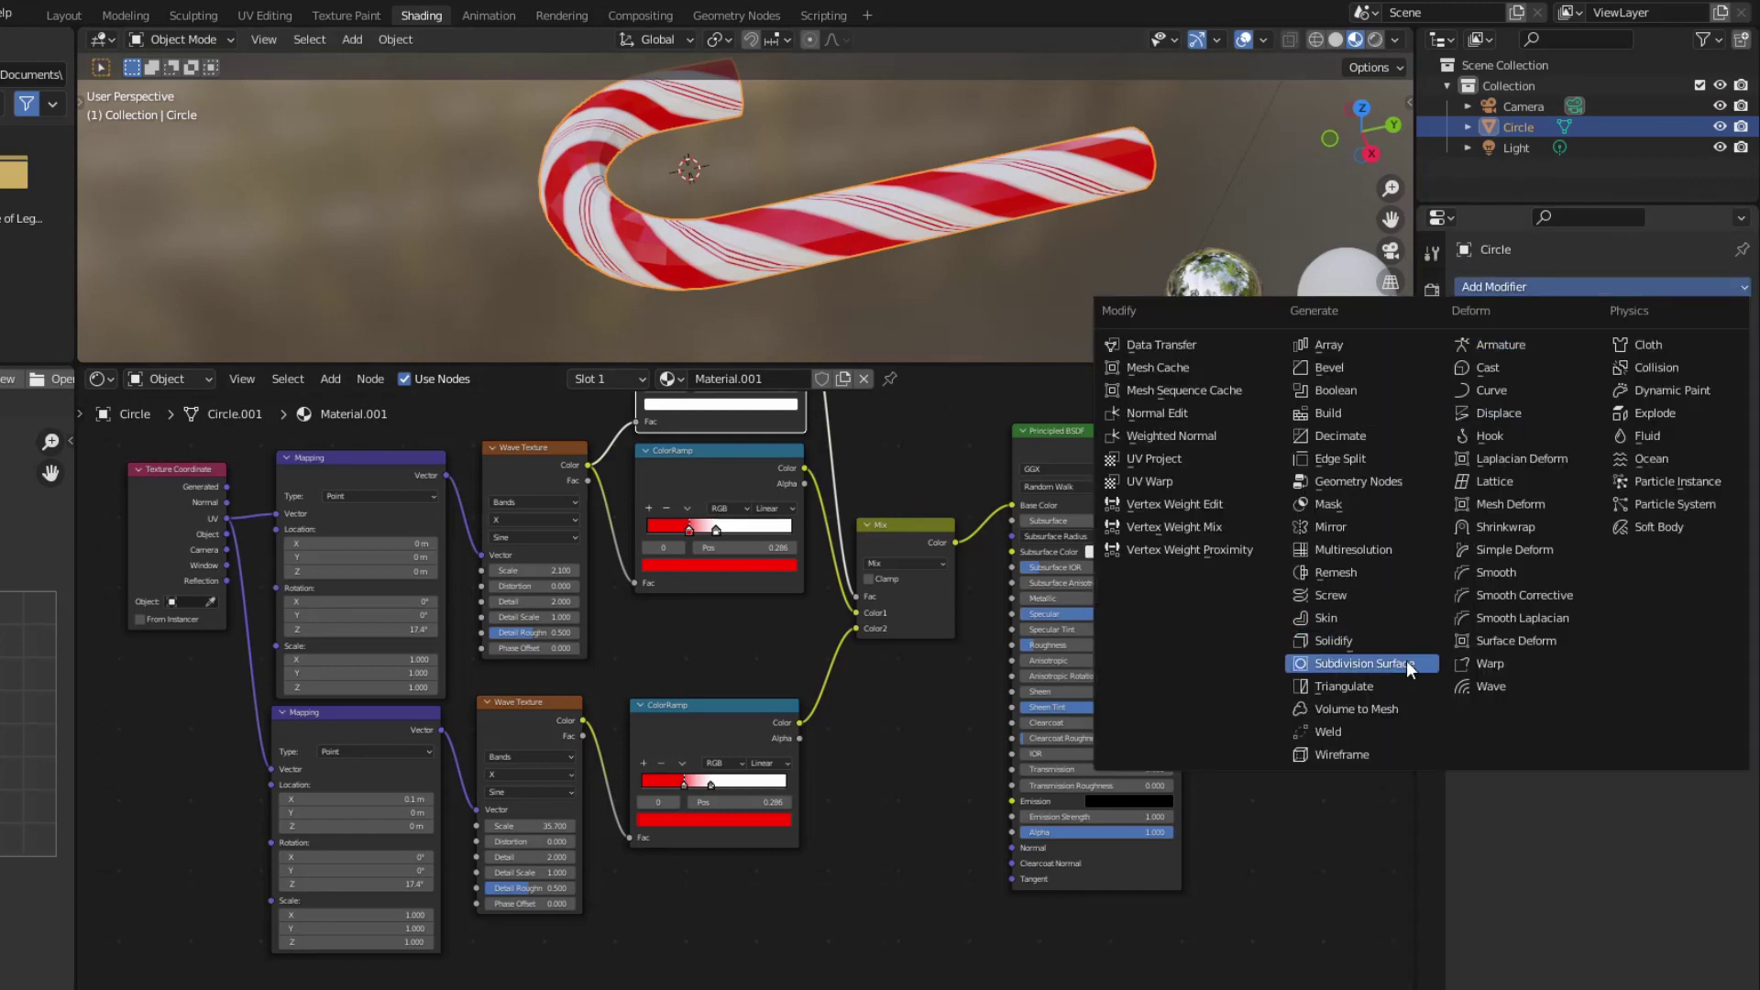
{"action": "left_click", "coordinate": [1341, 665]}
{"action": "left_click", "coordinate": [1717, 378]}
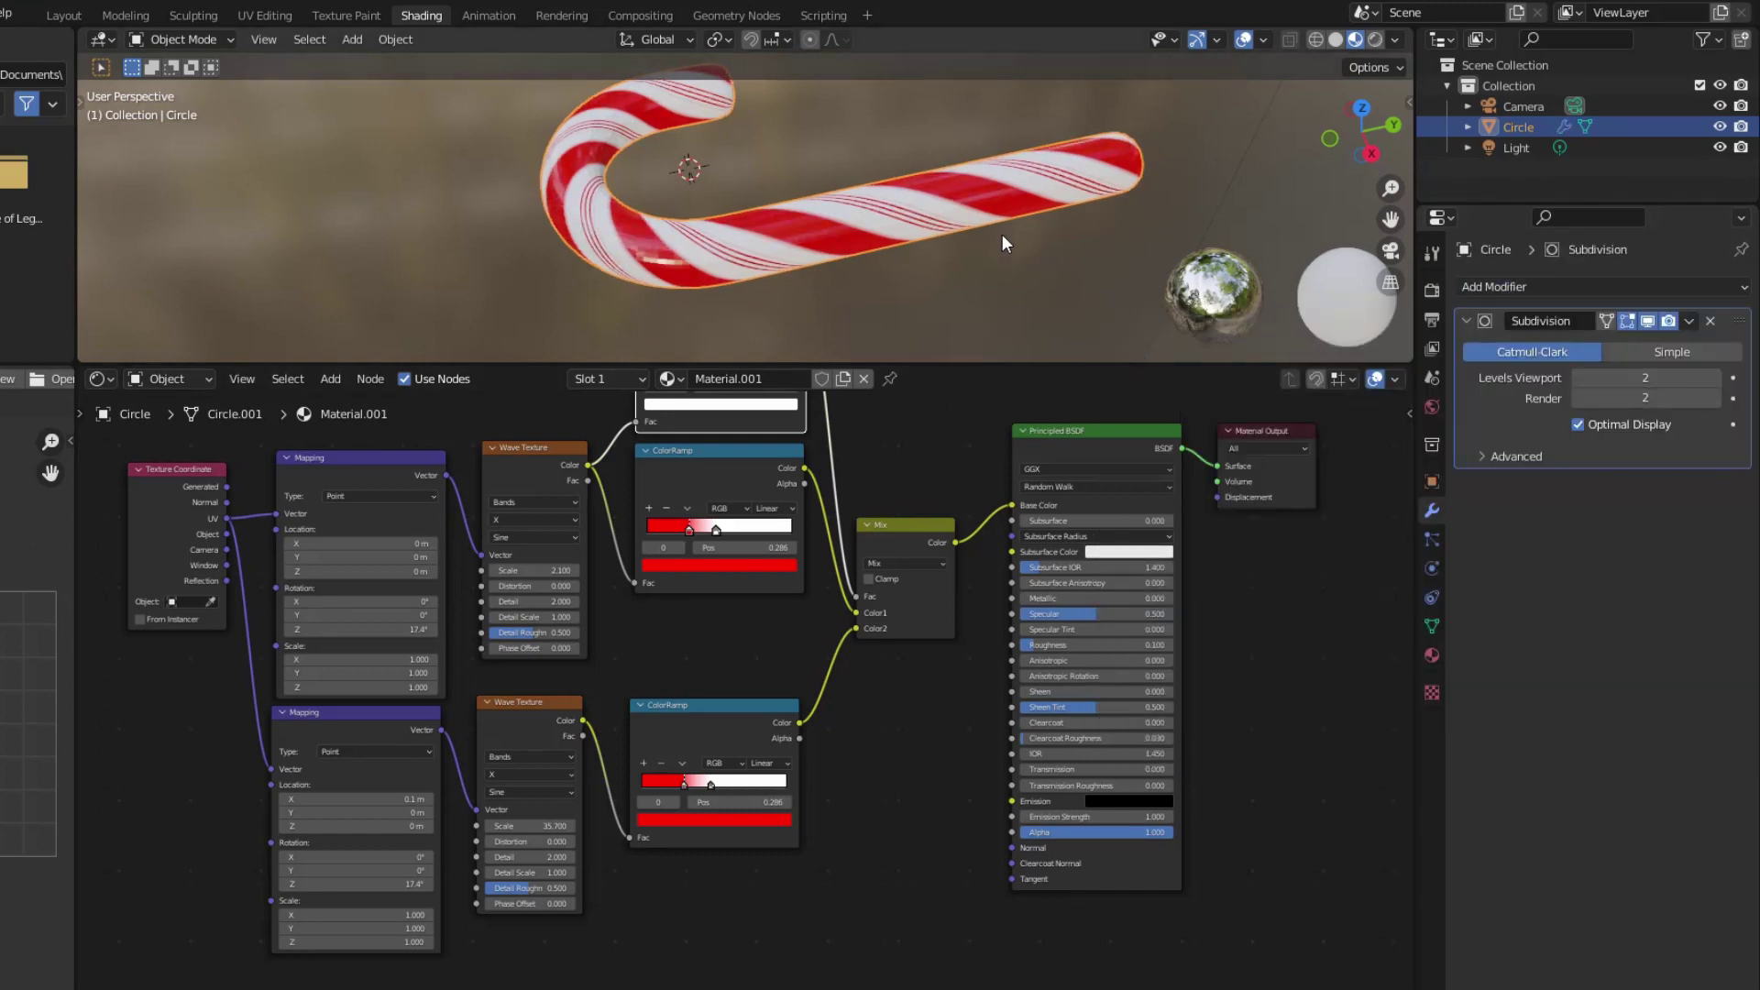
{"action": "right_click", "coordinate": [917, 211]}
{"action": "left_click", "coordinate": [915, 211]}
Link the Mix node's Color output to the Principled BSDF's Subsurface Color as well and set Subsurface to 0.2
{"action": "left_click", "coordinate": [955, 543]}
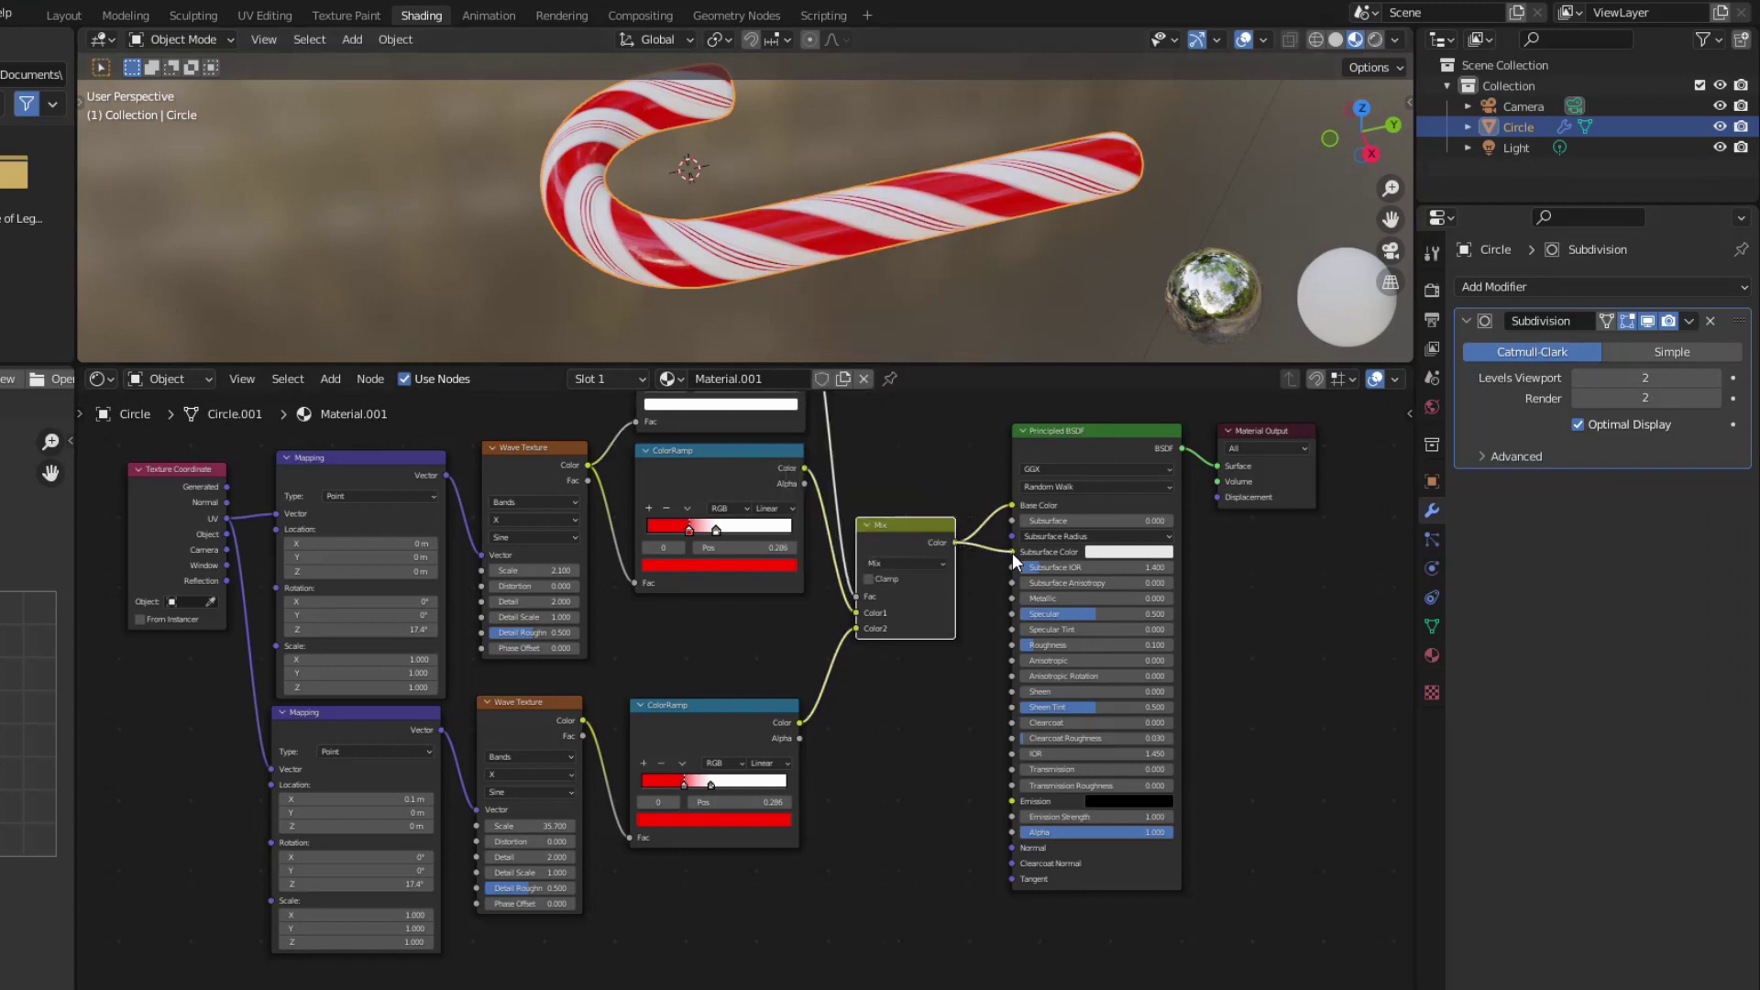
{"action": "left_click_drag", "start_coordinate": [1012, 553], "coordinate": [1013, 552]}
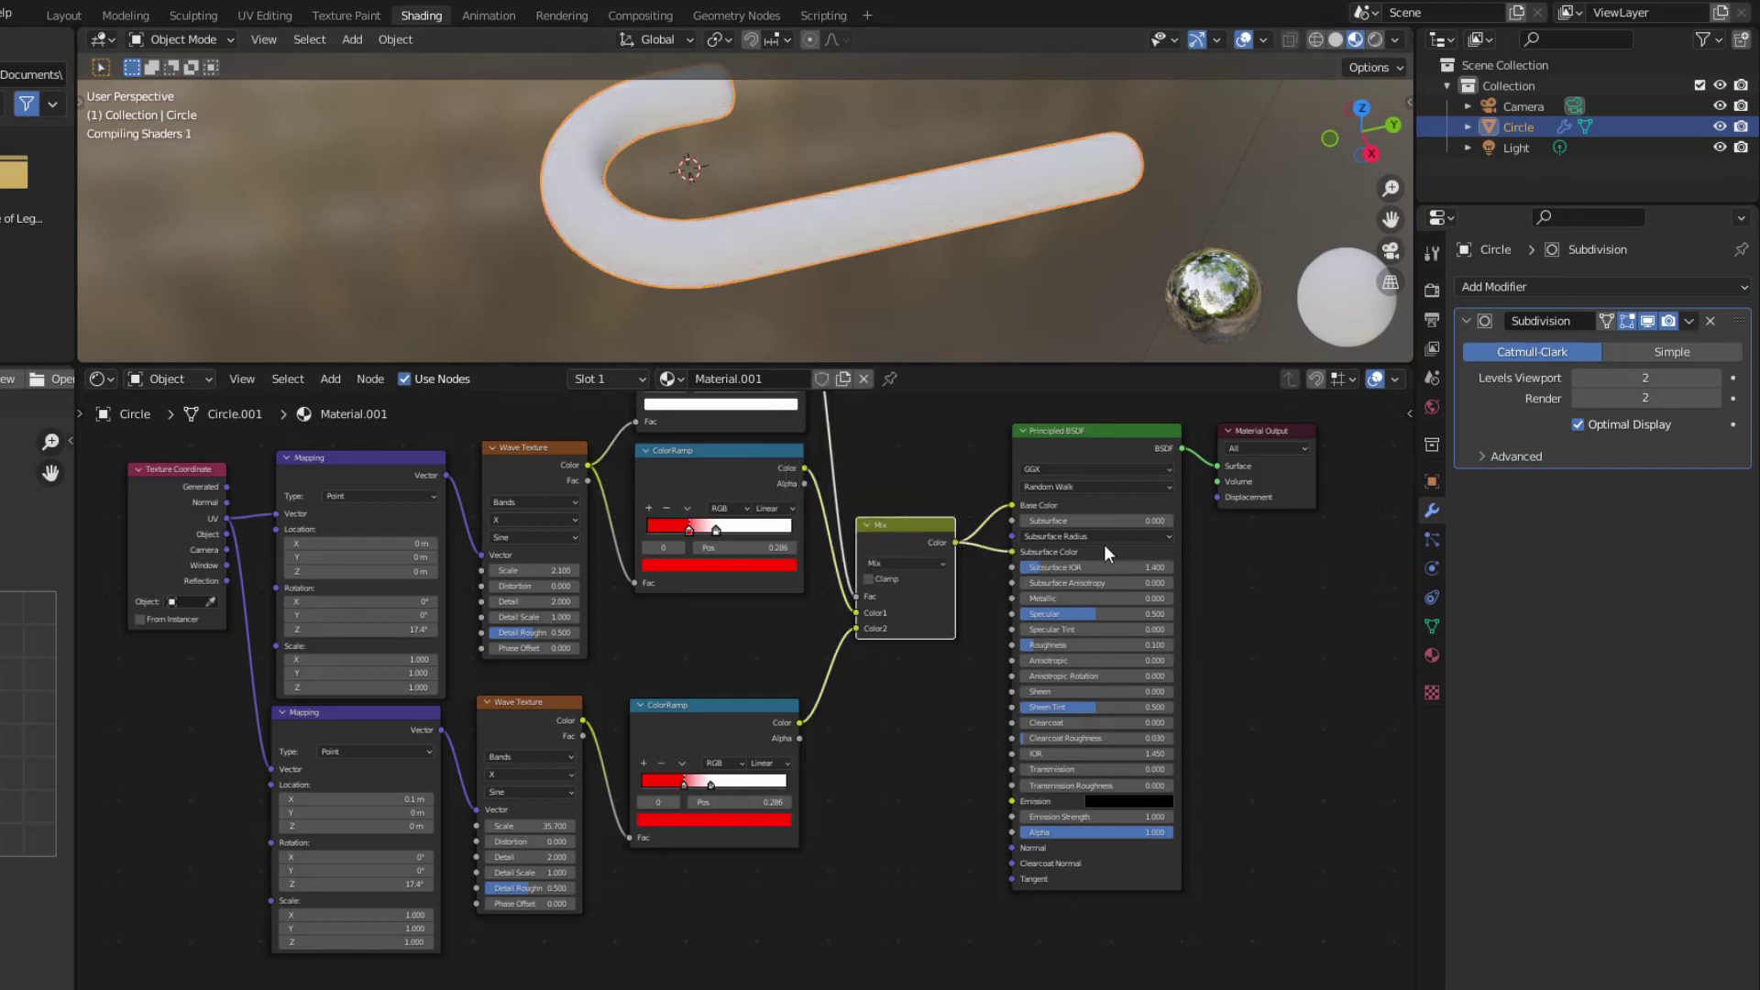
{"action": "left_click", "coordinate": [1150, 519]}
{"action": "type", "text": "0"}
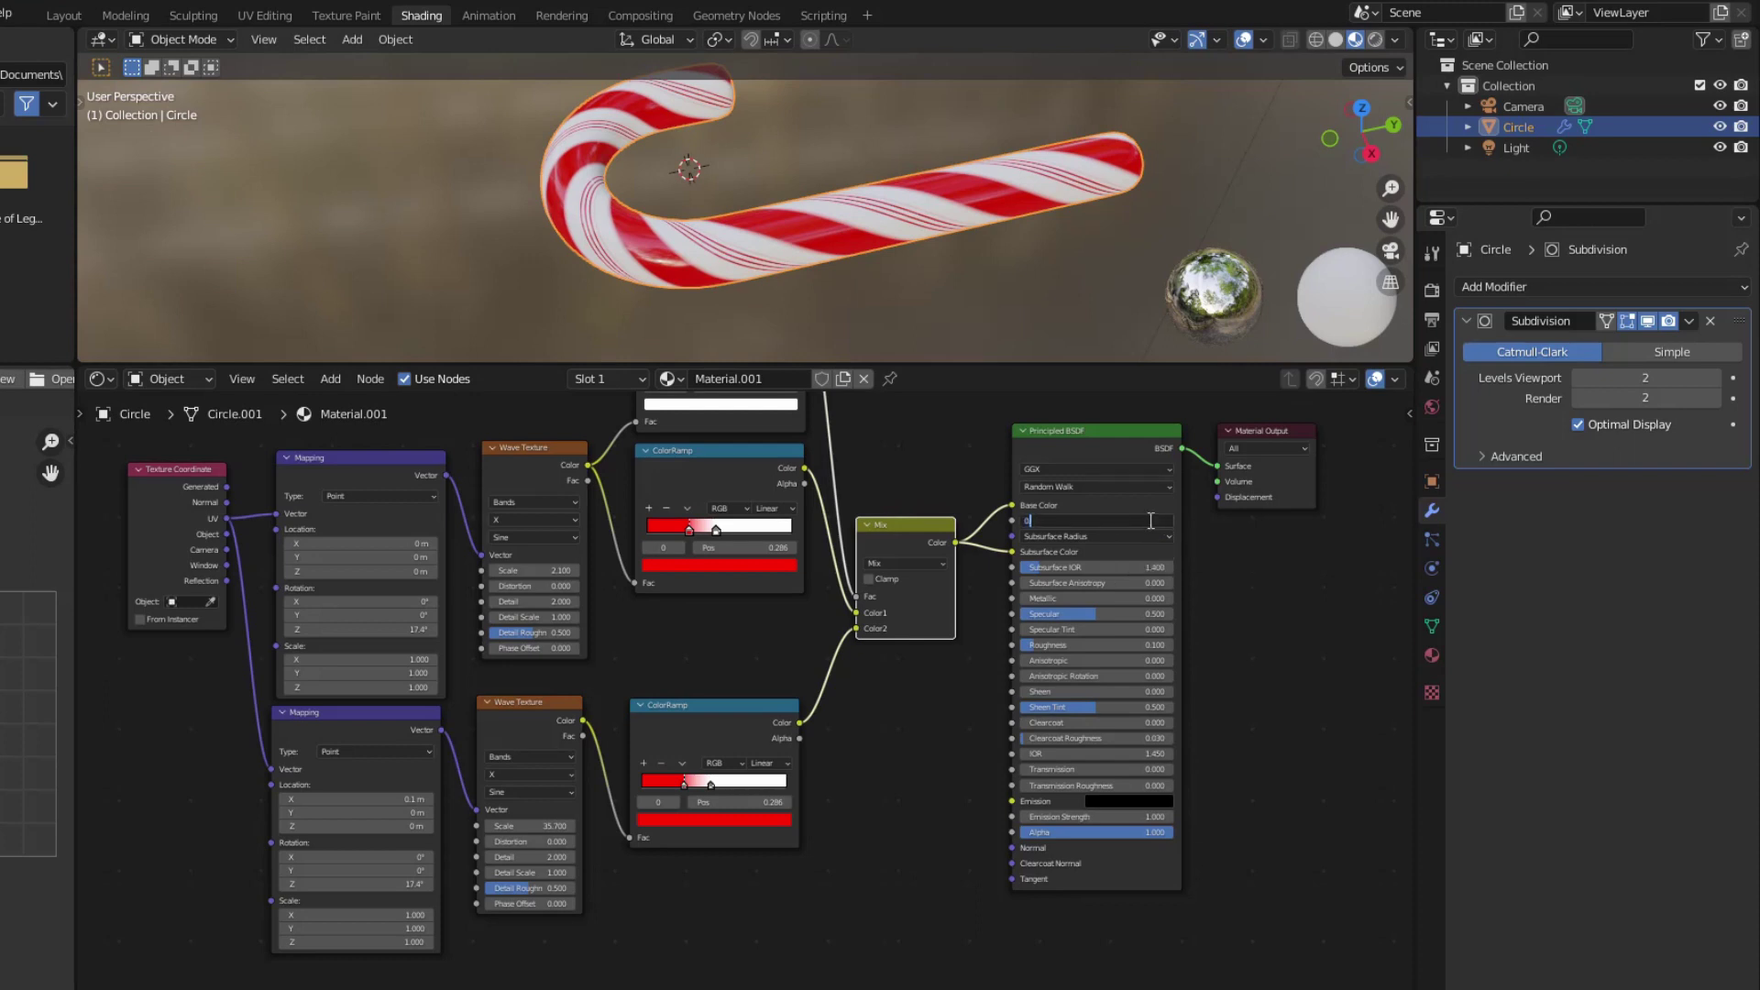
{"action": "type", "text": ".2"}
{"action": "key", "text": "Return"}
Slightly adjust the hue of the red stop in the thin-stripe ColorRamp
{"action": "left_click", "coordinate": [722, 818]}
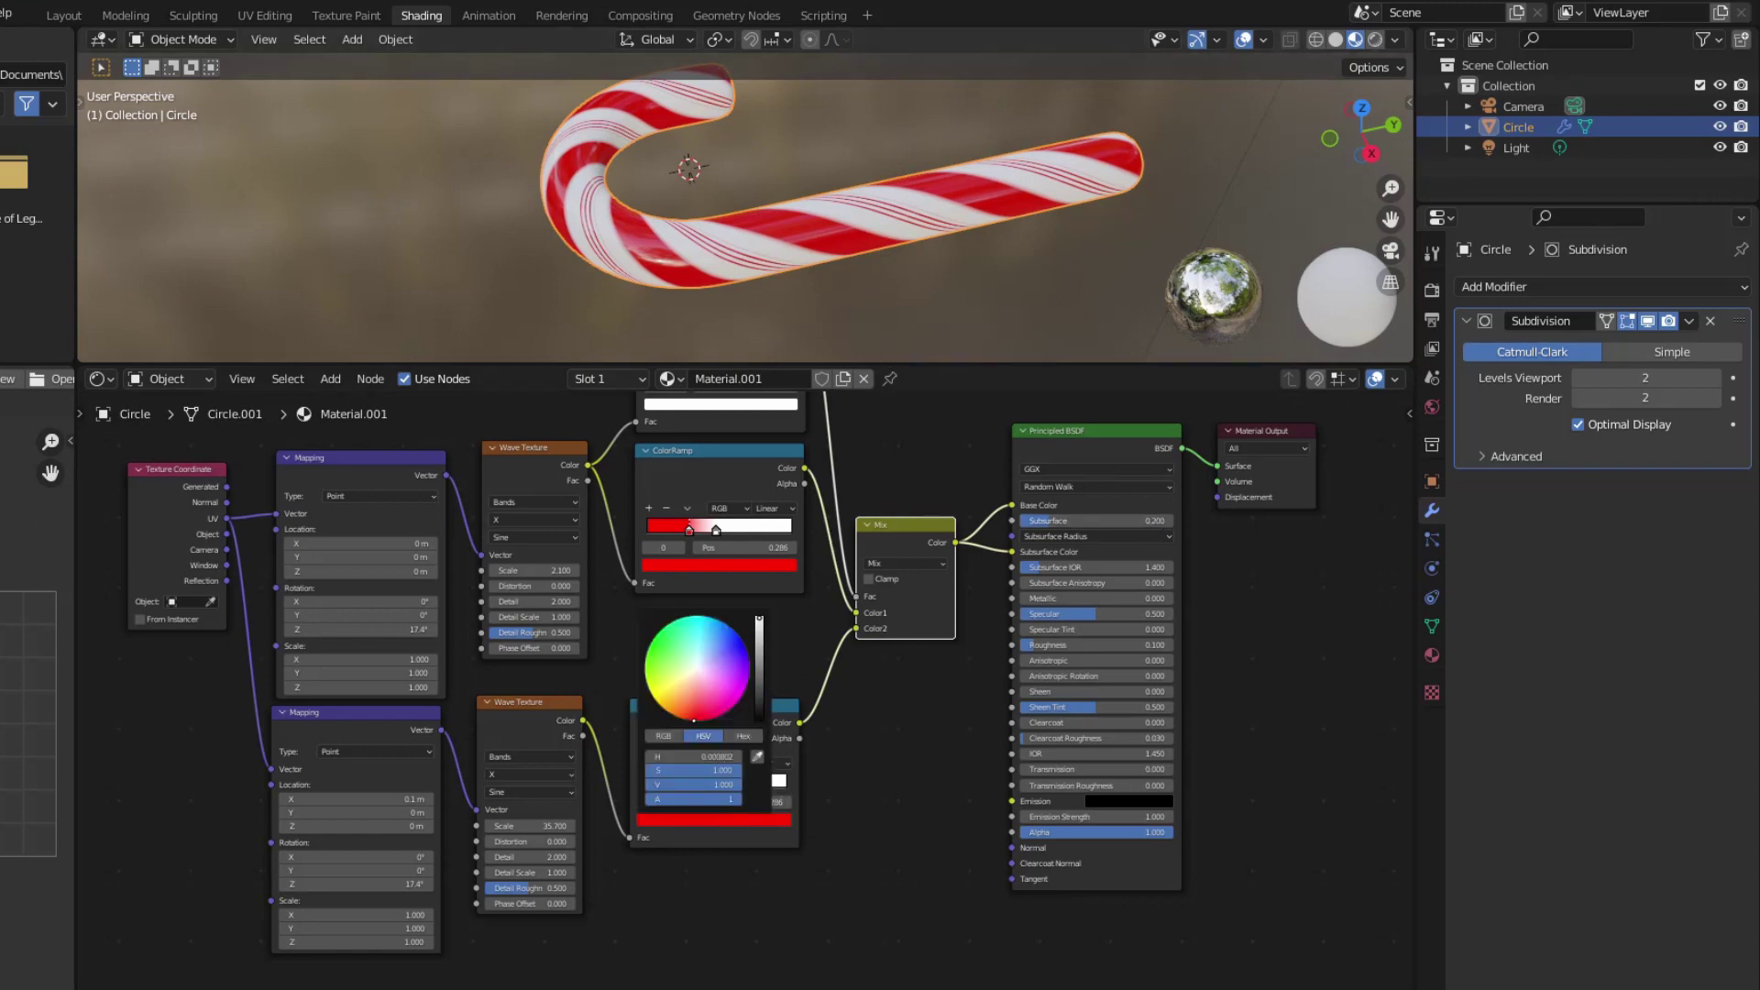
{"action": "mouse_move", "coordinate": [694, 721]}
{"action": "left_mouse_down"}
{"action": "mouse_move", "coordinate": [653, 642]}
{"action": "mouse_move", "coordinate": [729, 642]}
{"action": "mouse_move", "coordinate": [744, 666]}
{"action": "mouse_move", "coordinate": [672, 713]}
{"action": "mouse_move", "coordinate": [697, 722]}
{"action": "left_mouse_up"}
{"action": "left_click", "coordinate": [867, 848]}
{"action": "scroll", "coordinate": [886, 761], "scroll_direction": "down", "scroll_amount": 3}
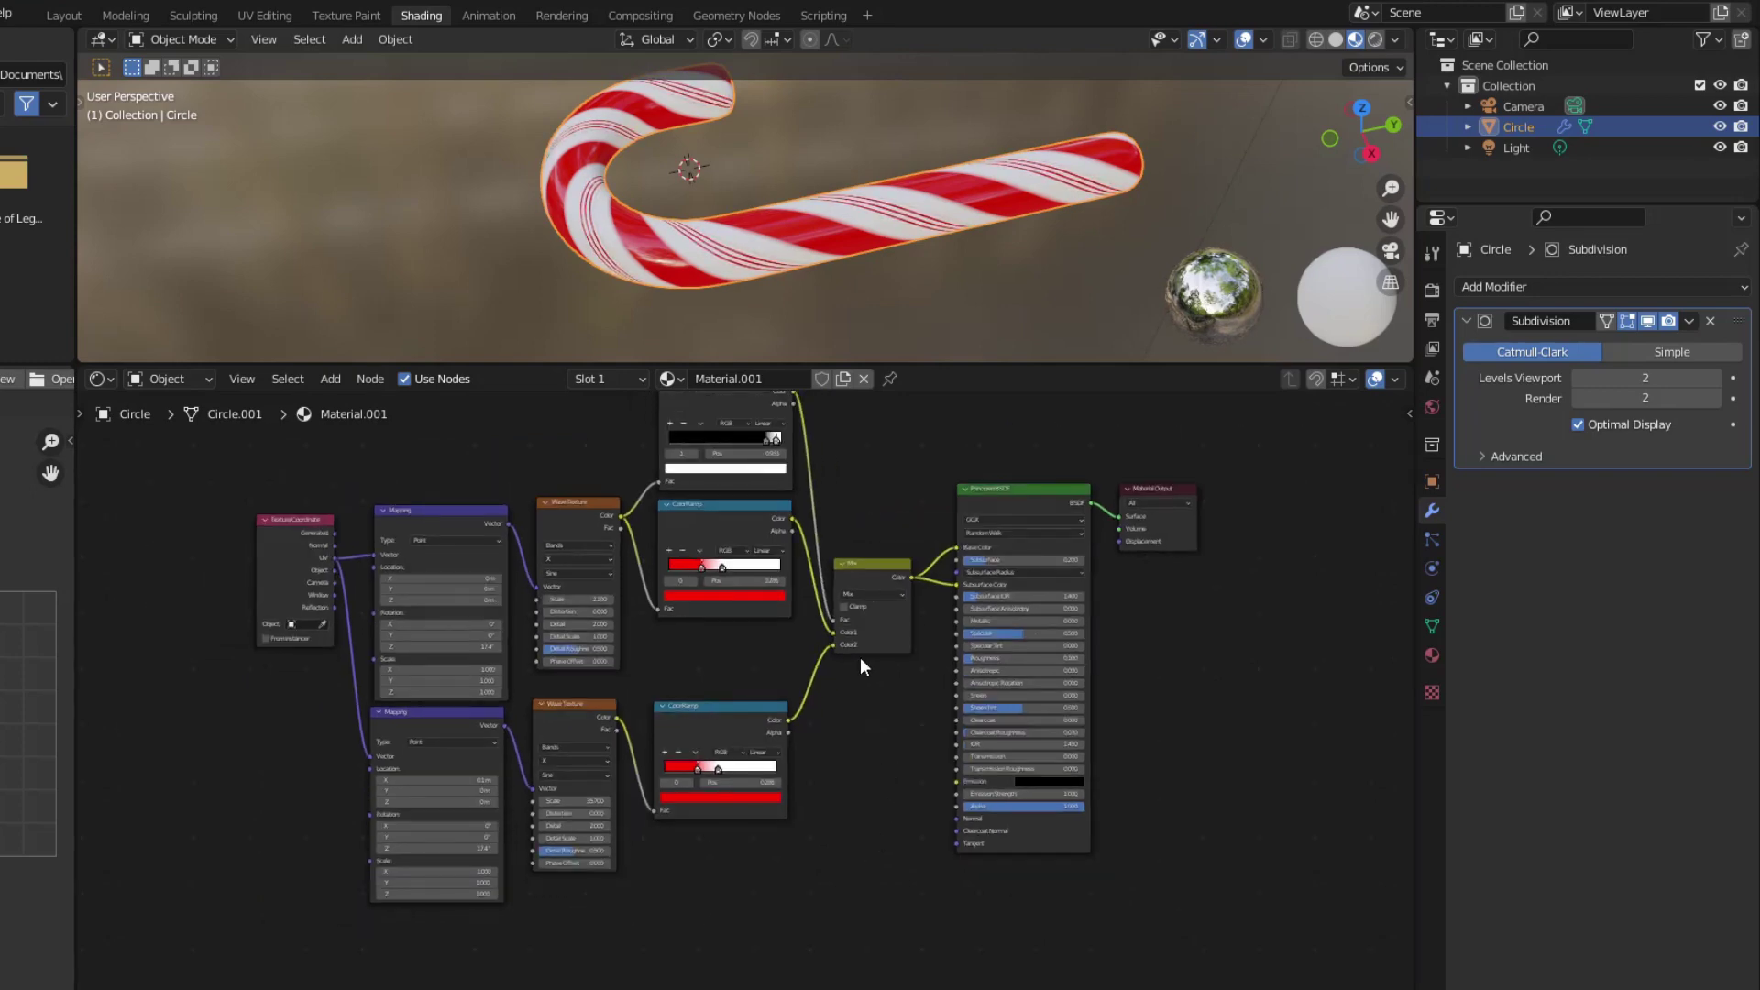